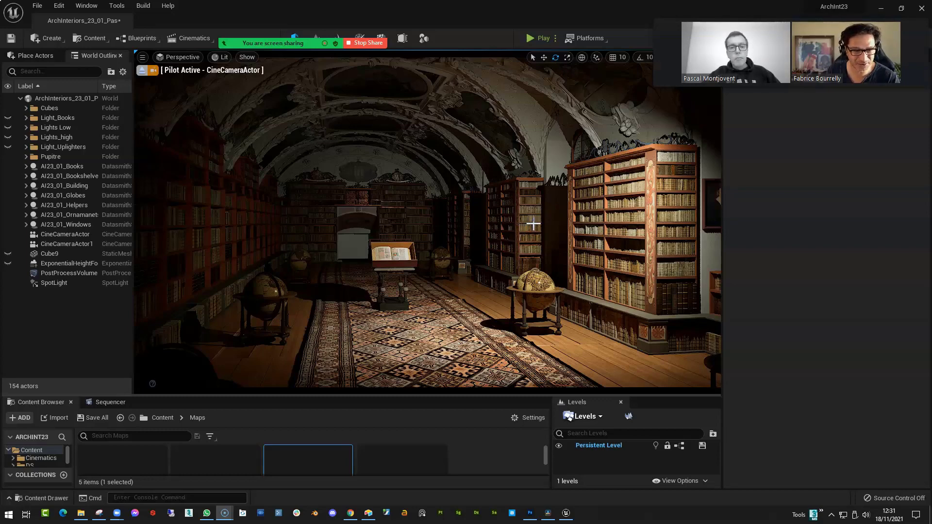
# Step: Select the SpotLight and examine how it lights the bookcases, carpet and globes from several viewpoints
pyautogui.moveTo(533, 224); pyautogui.dragTo(534, 223, button='right')
pyautogui.press('s')
pyautogui.press('d')
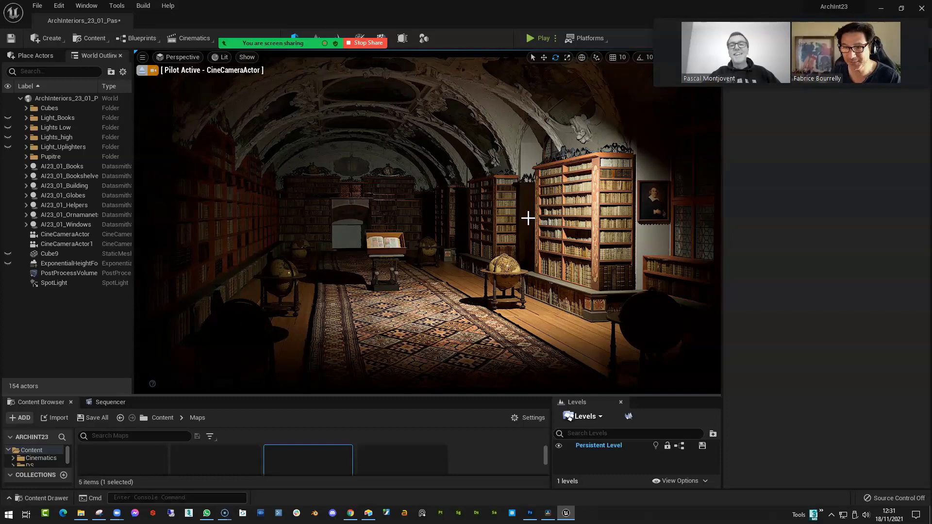
pyautogui.moveTo(543, 203); pyautogui.dragTo(524, 204, button='right')
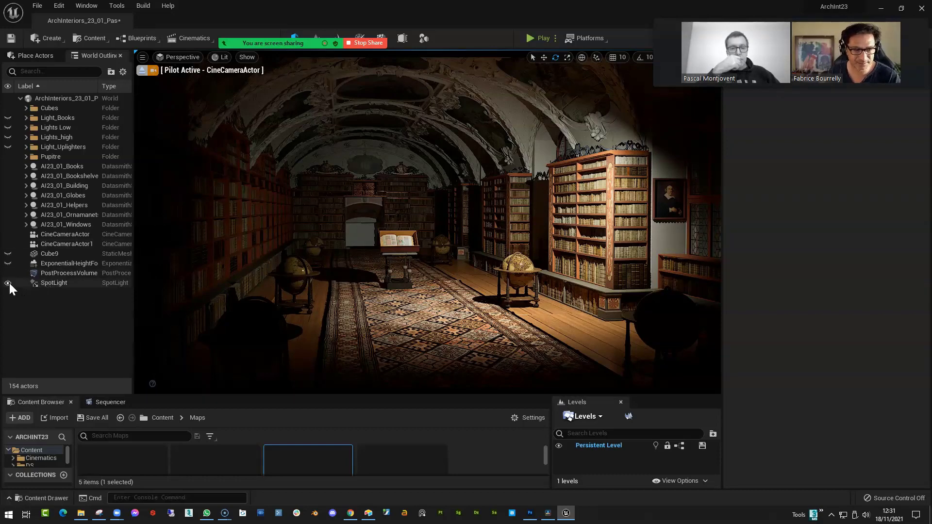
pyautogui.moveTo(147, 275); pyautogui.dragTo(157, 275, button='right')
pyautogui.click(74, 283)
pyautogui.moveTo(411, 265)
pyautogui.mouseDown(button='right')
pyautogui.moveTo(432, 258)
pyautogui.moveTo(411, 265)
pyautogui.mouseUp(button='right')
pyautogui.press('g')
pyautogui.moveTo(477, 298); pyautogui.dragTo(467, 304, button='right')
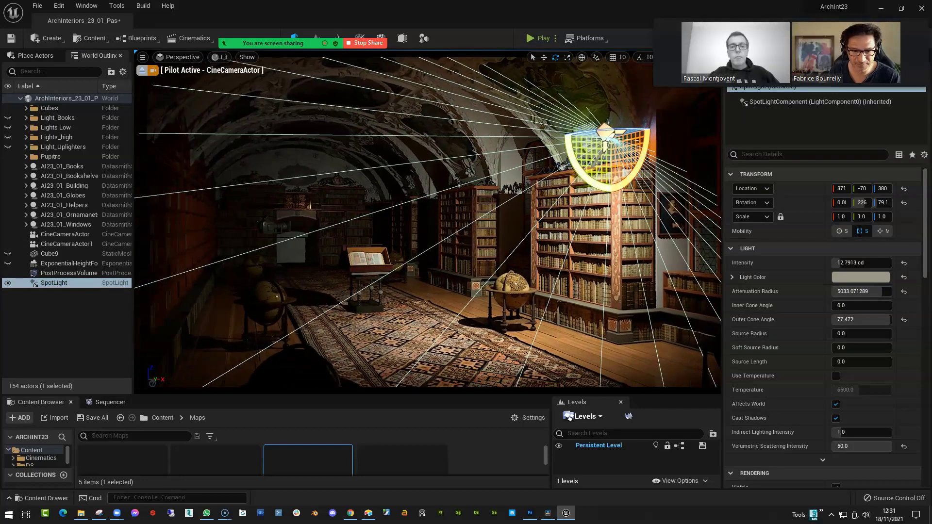
# Step: Hide the SpotLight, show the Lights_high folder and clear the selection
pyautogui.click(9, 283)
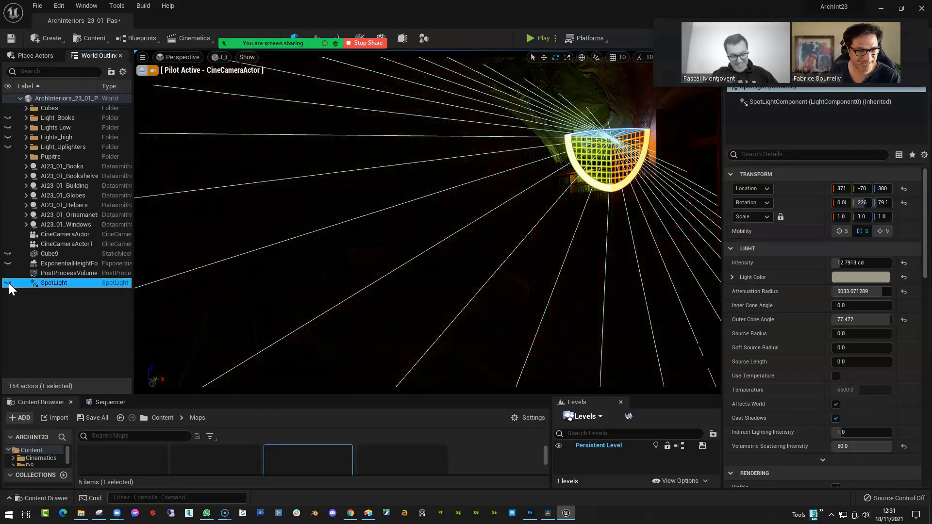
pyautogui.click(8, 137)
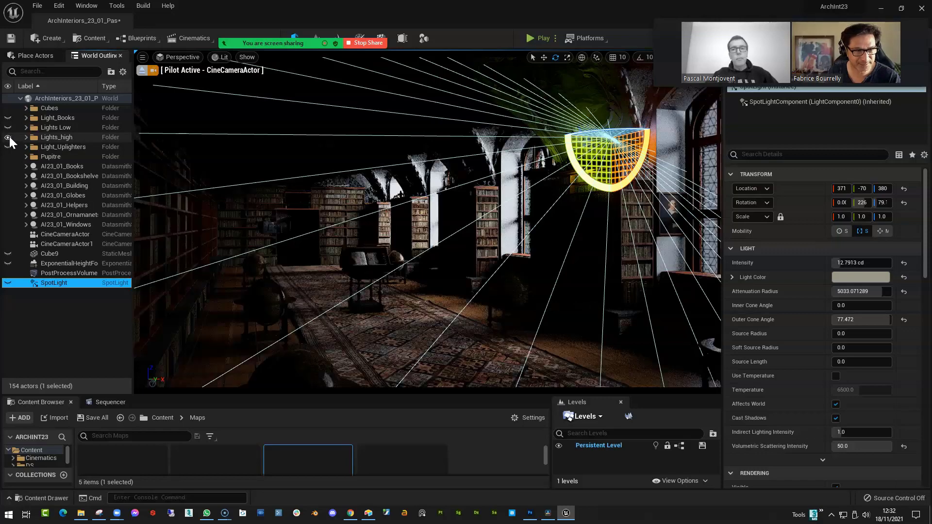
pyautogui.moveTo(377, 184); pyautogui.dragTo(396, 192, button='right')
pyautogui.press('Escape')
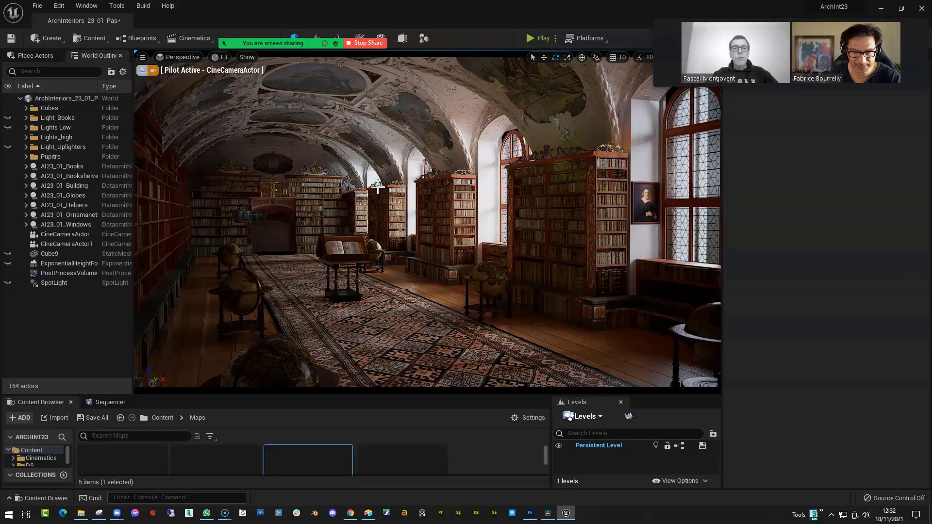
# Step: Select all five RectLights in the Lights_high folder and review their shared light settings
pyautogui.click(25, 137)
pyautogui.click(71, 149)
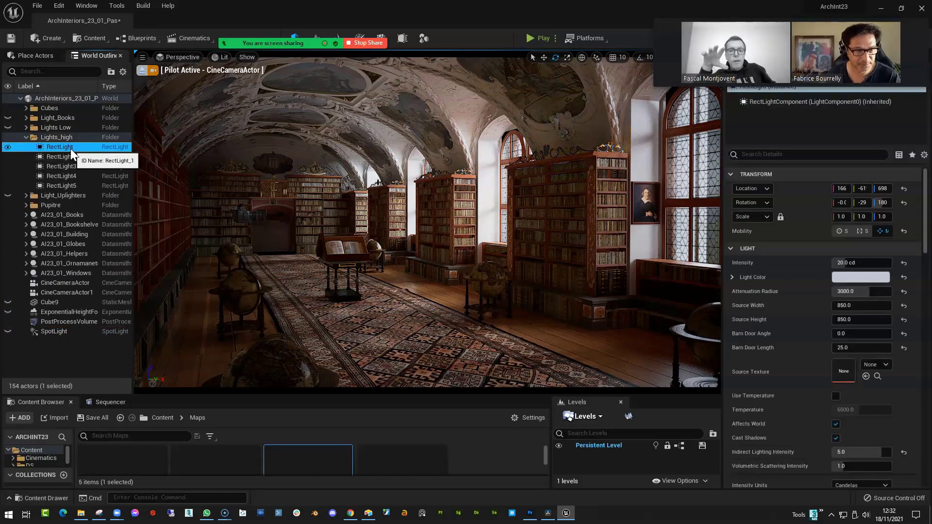
pyautogui.keyDown('shift'); pyautogui.click(65, 185); pyautogui.keyUp('shift')
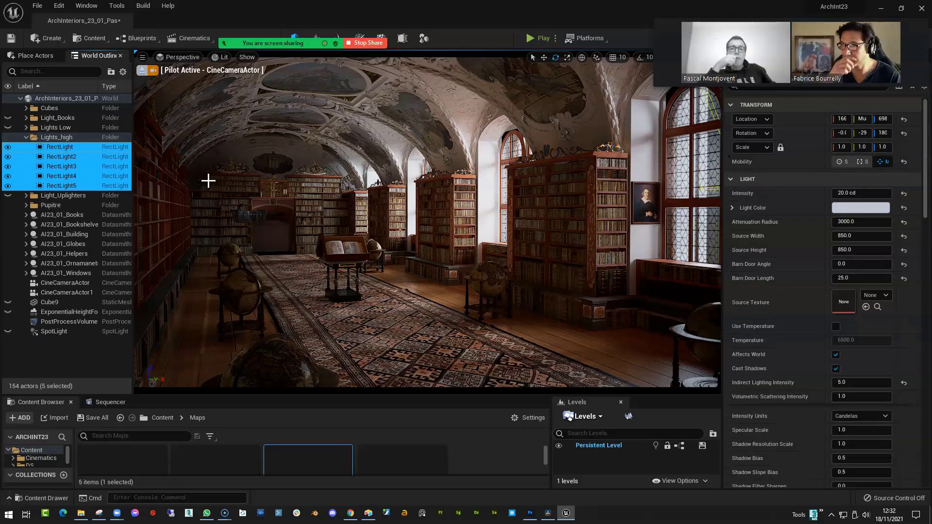
pyautogui.moveTo(222, 175); pyautogui.dragTo(224, 166, button='right')
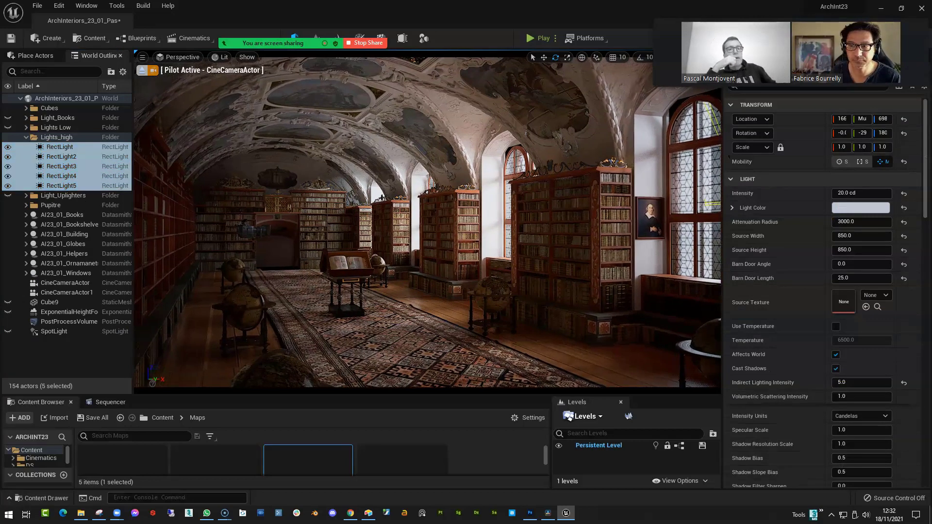
pyautogui.click(26, 136)
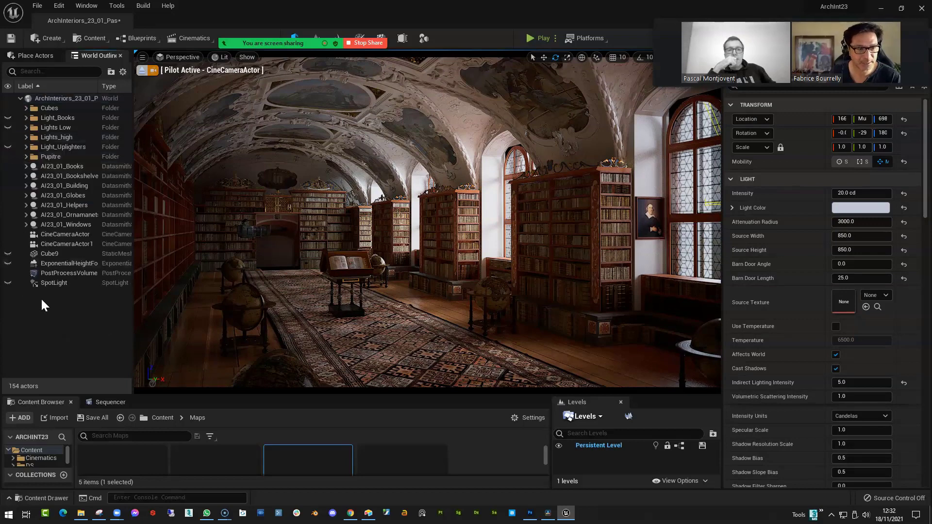
# Step: Hide the Lights_high folder and show the emissive Cube9
pyautogui.click(7, 137)
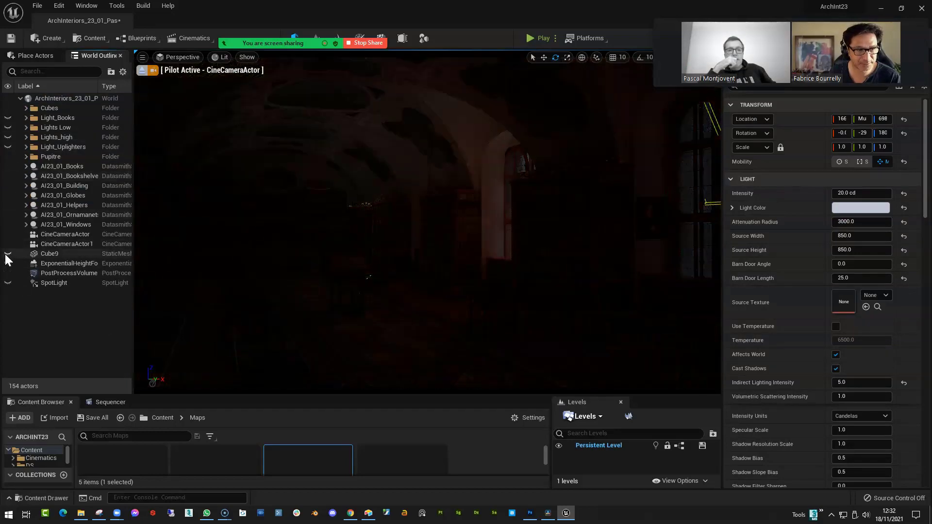
pyautogui.click(8, 263)
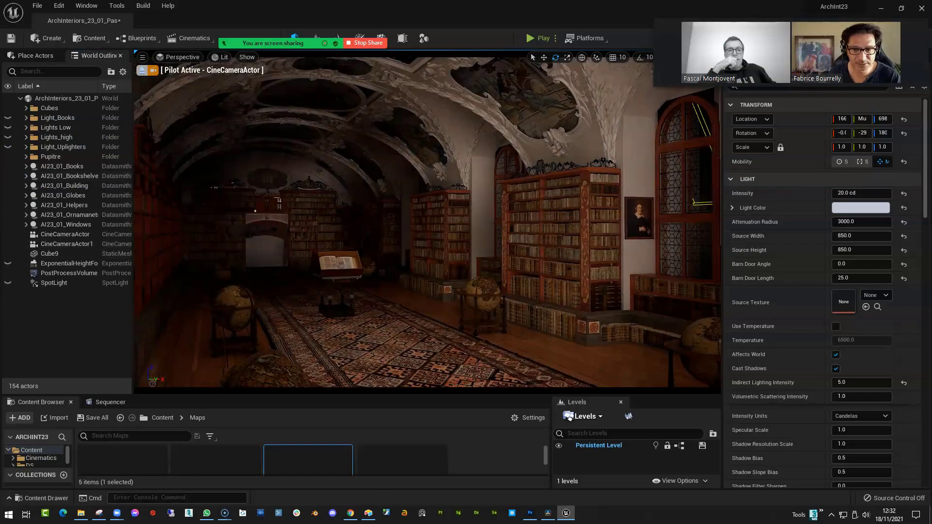
pyautogui.moveTo(506, 150); pyautogui.dragTo(578, 133, button='right')
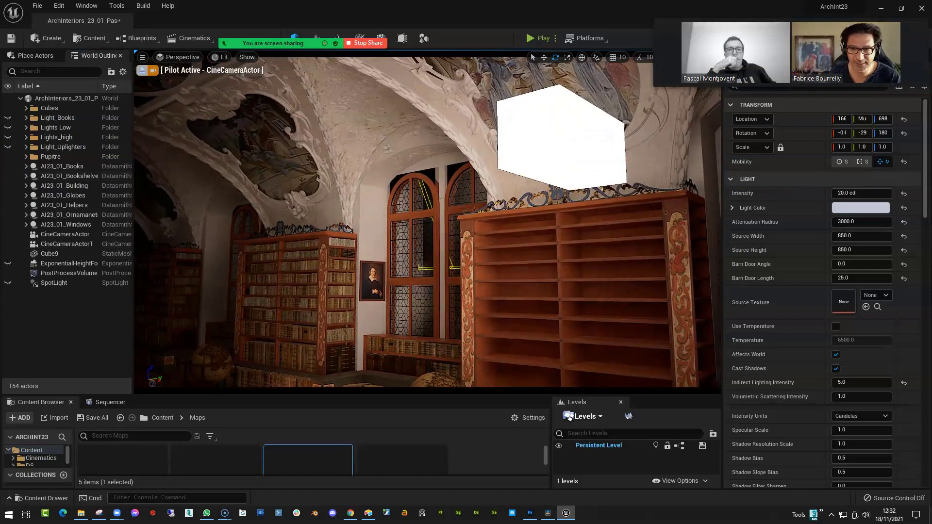
# Step: Select Cube9 and open its SI_Library material instance to examine the SI Amount and Emissive Color parameters
pyautogui.click(564, 164)
pyautogui.moveTo(561, 255); pyautogui.dragTo(584, 284, button='right')
pyautogui.doubleClick(845, 333)
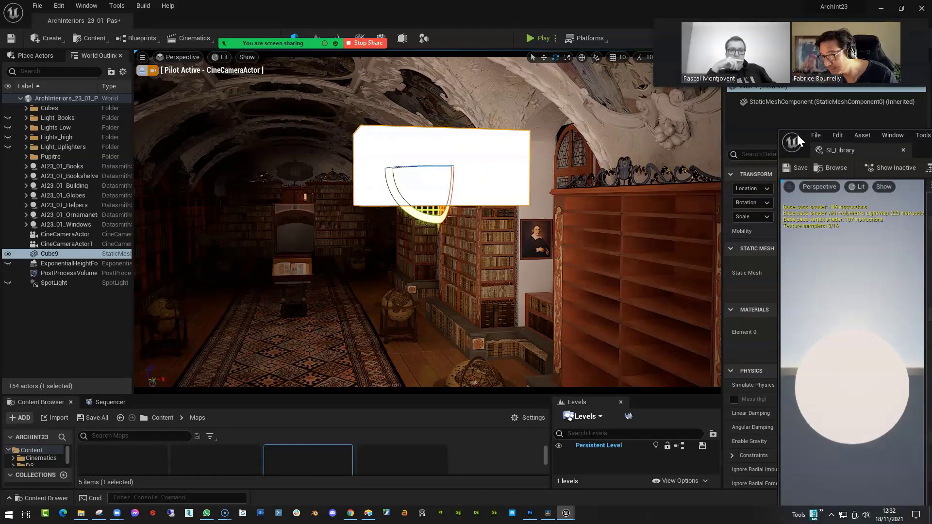
pyautogui.moveTo(864, 153); pyautogui.dragTo(525, 146)
pyautogui.moveTo(797, 146); pyautogui.dragTo(269, 103)
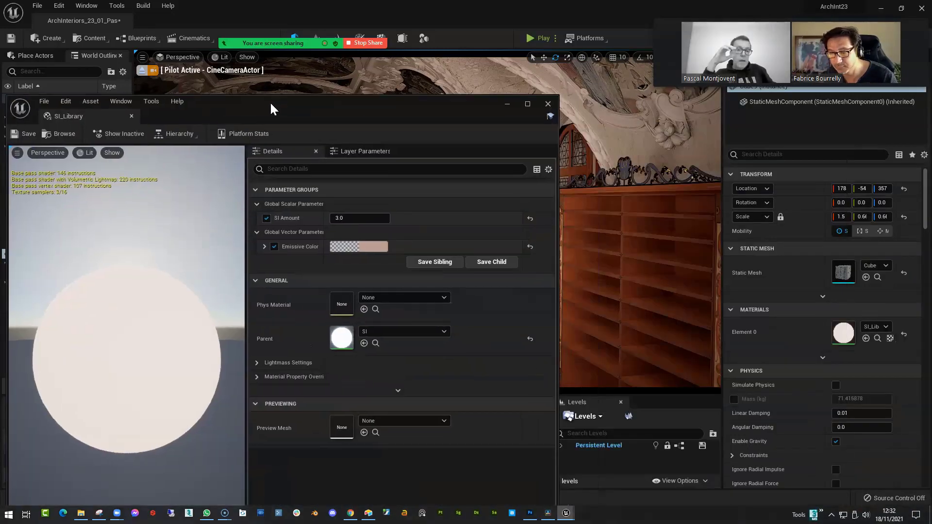
pyautogui.moveTo(469, 103); pyautogui.dragTo(0, 60)
# Step: Move Cube9 along the Y axis away from its place above the bookcases
pyautogui.moveTo(427, 223); pyautogui.dragTo(631, 224, button='right')
pyautogui.press('w')
pyautogui.moveTo(315, 144); pyautogui.dragTo(724, 147)
pyautogui.moveTo(612, 194); pyautogui.dragTo(257, 194, button='right')
pyautogui.press('d')
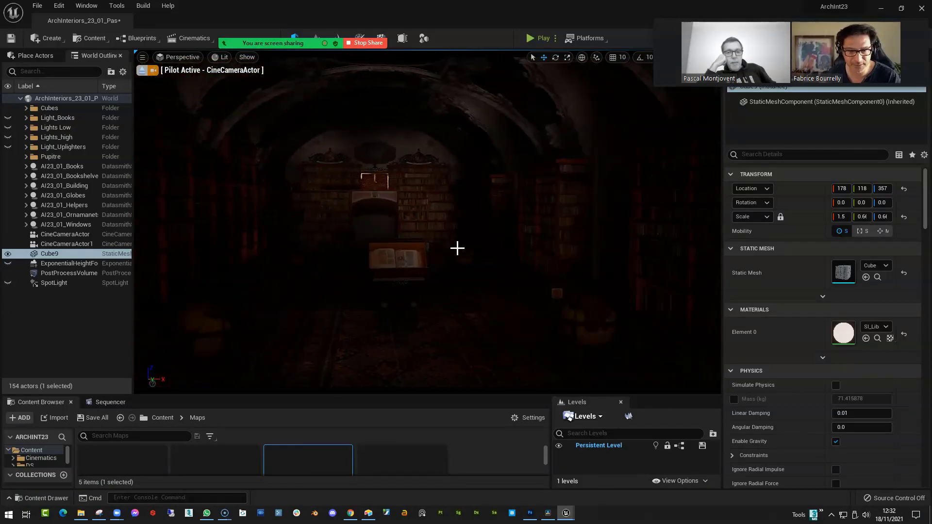
pyautogui.moveTo(457, 246); pyautogui.dragTo(448, 262, button='middle')
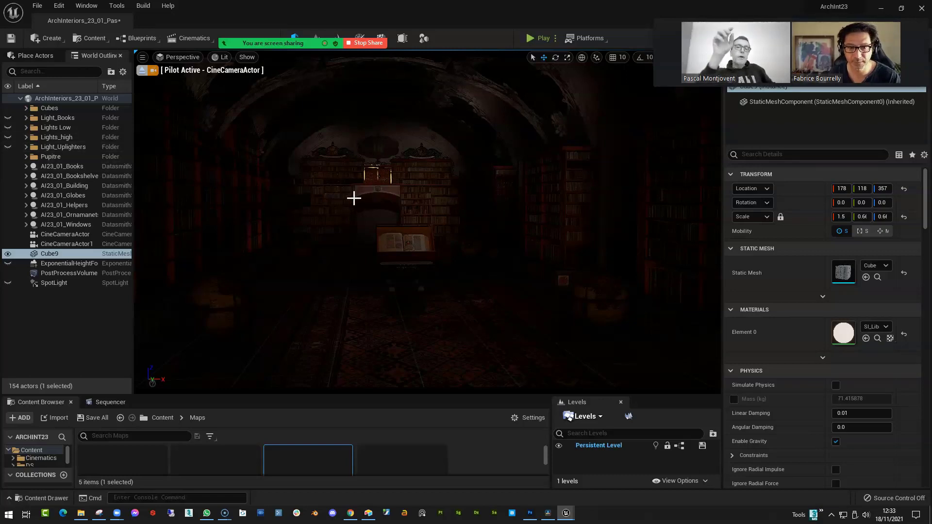
# Step: Move Cube9 low over the carpet beyond the reading stand and deselect it
pyautogui.moveTo(354, 198); pyautogui.dragTo(699, 195, button='right')
pyautogui.moveTo(569, 176); pyautogui.dragTo(267, 194)
pyautogui.moveTo(466, 190); pyautogui.dragTo(408, 184, button='right')
pyautogui.moveTo(480, 141); pyautogui.dragTo(126, 248)
pyautogui.moveTo(330, 255); pyautogui.dragTo(275, 259, button='right')
pyautogui.moveTo(368, 242); pyautogui.dragTo(212, 323)
pyautogui.moveTo(327, 284); pyautogui.dragTo(258, 340, button='right')
pyautogui.moveTo(308, 245); pyautogui.dragTo(348, 241)
pyautogui.moveTo(352, 285); pyautogui.dragTo(318, 299, button='right')
pyautogui.press('Escape')
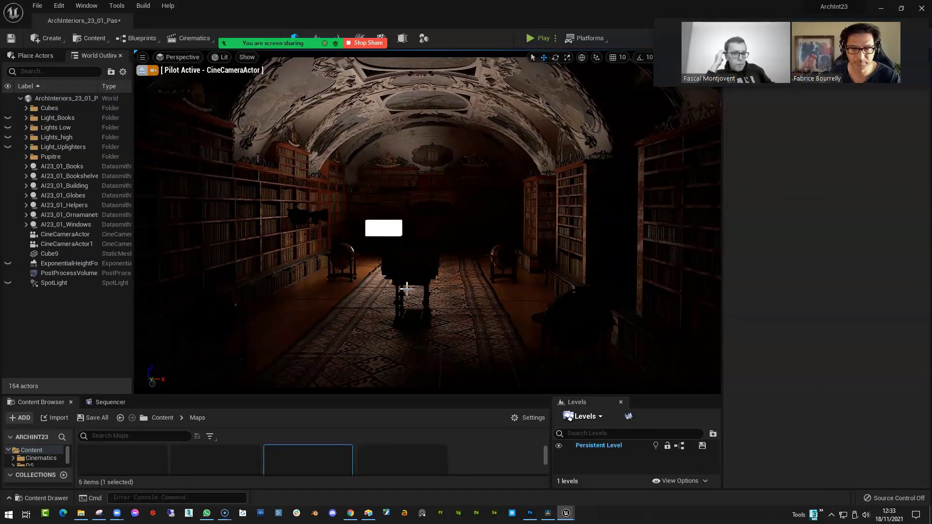
# Step: Examine how the light from Cube9 falls on the vaulted ceiling, bookcases and reading stand
pyautogui.moveTo(402, 286); pyautogui.dragTo(514, 245, button='right')
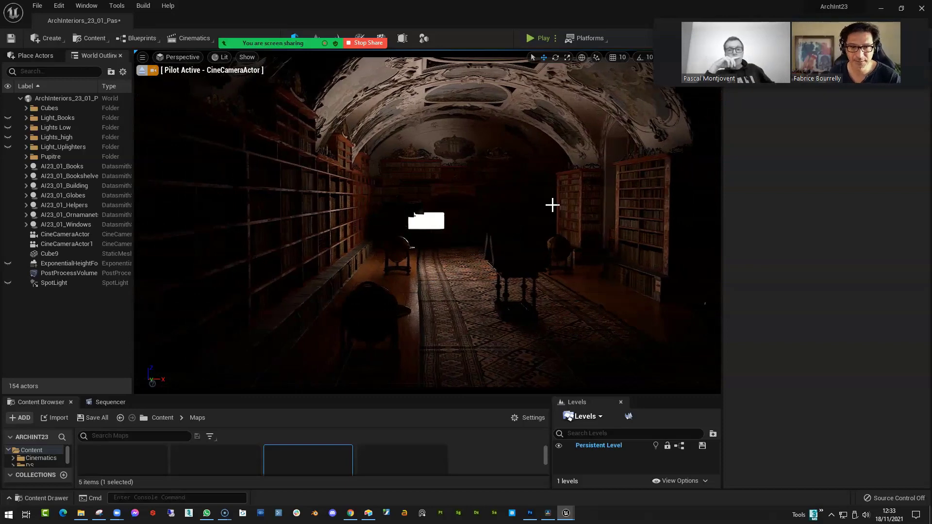
pyautogui.moveTo(552, 205); pyautogui.dragTo(564, 204, button='right')
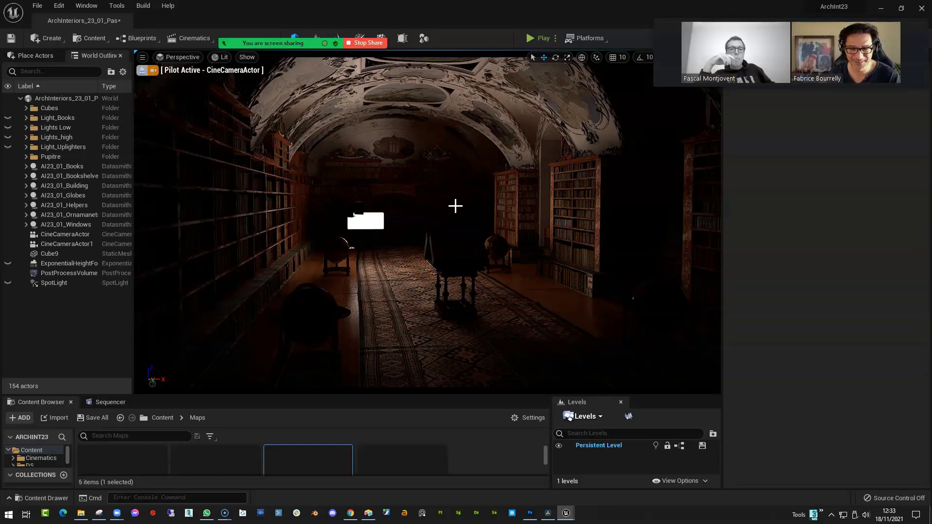
pyautogui.moveTo(457, 212); pyautogui.dragTo(461, 204, button='right')
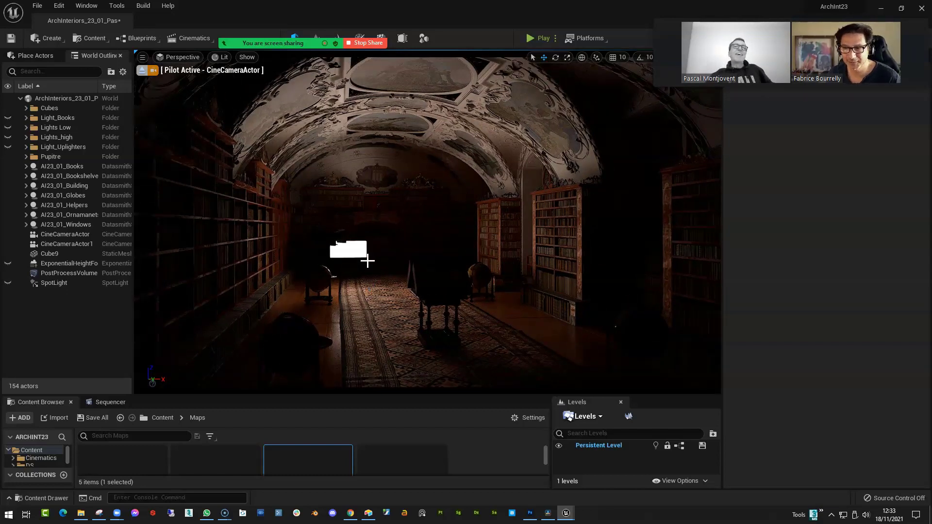
pyautogui.click(358, 253)
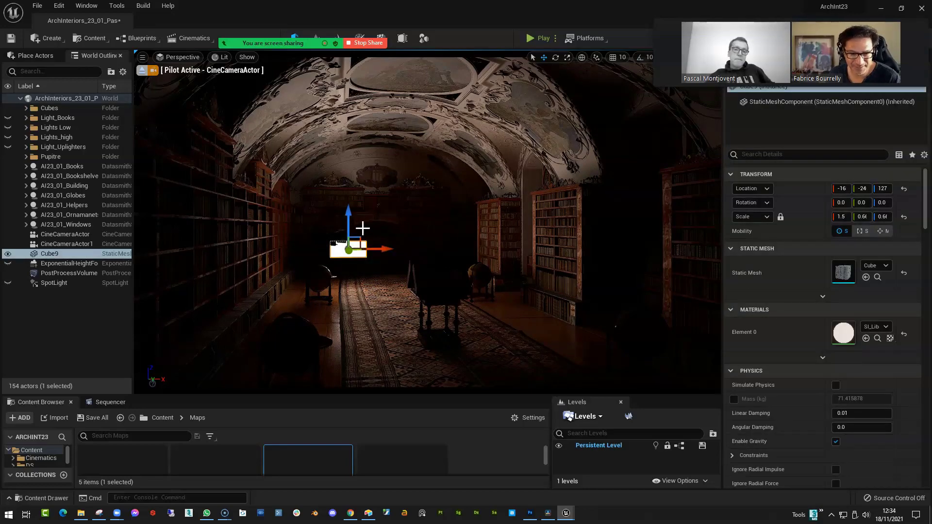
pyautogui.moveTo(477, 270); pyautogui.dragTo(505, 271, button='right')
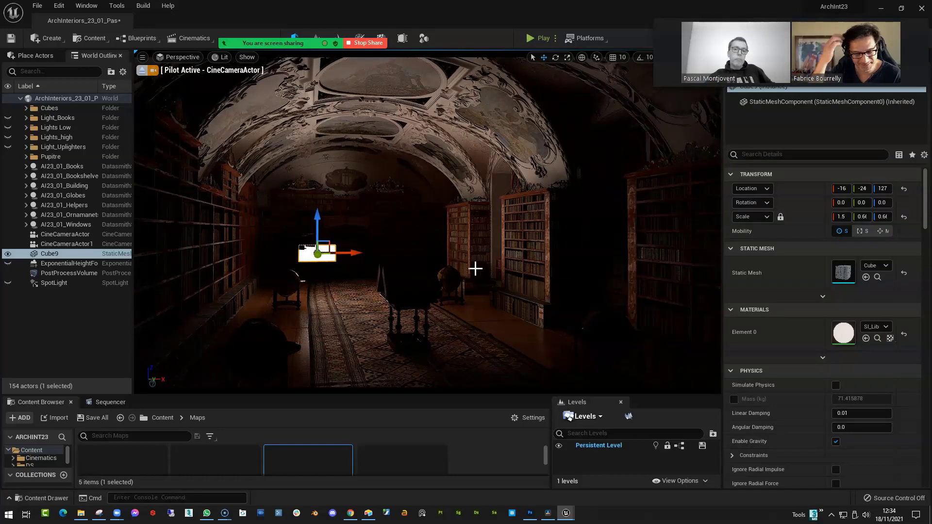
pyautogui.press('Escape')
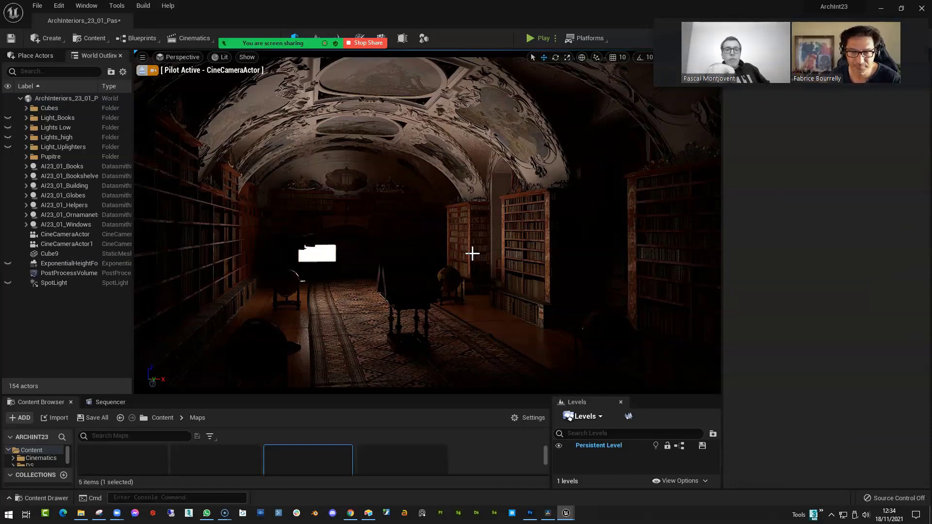
pyautogui.moveTo(473, 253); pyautogui.dragTo(474, 187, button='right')
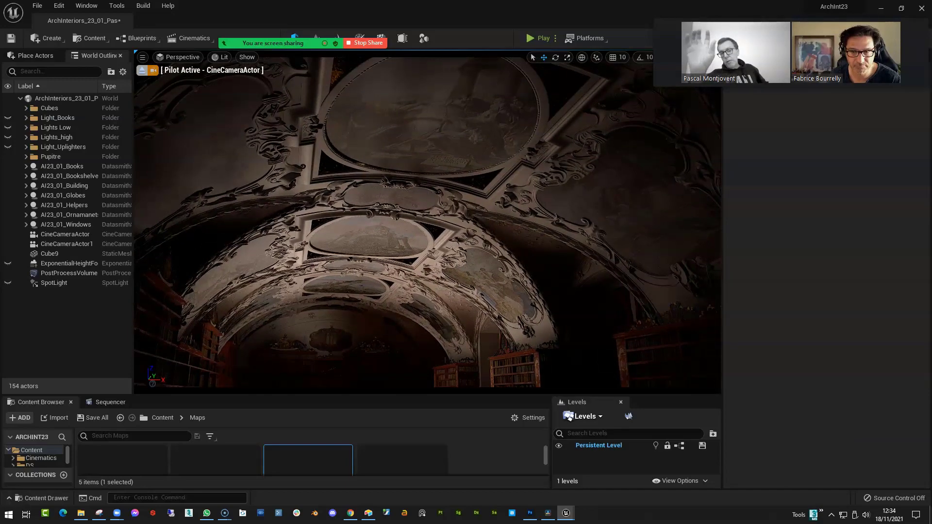
pyautogui.moveTo(473, 194); pyautogui.dragTo(466, 230, button='right')
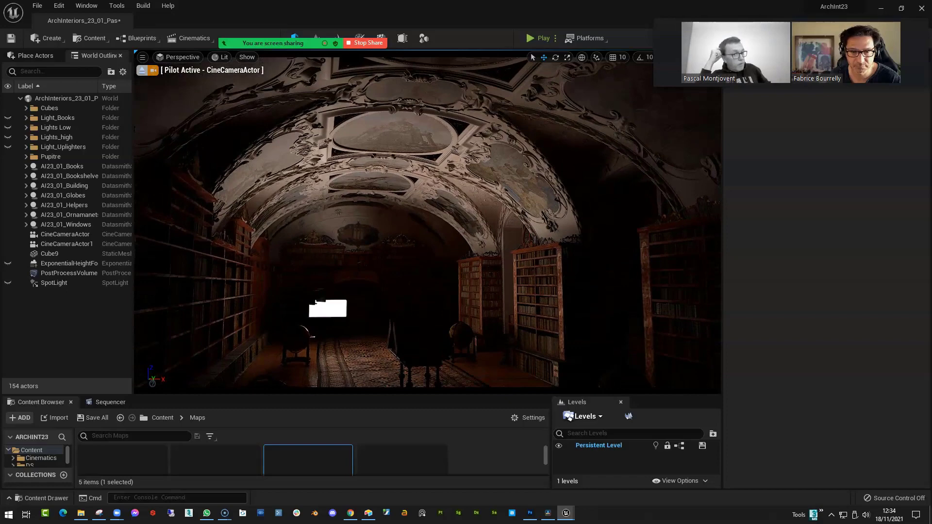
# Step: Adjust the height of Cube9, sinking it partly into the floor and raising it back slightly
pyautogui.click(333, 309)
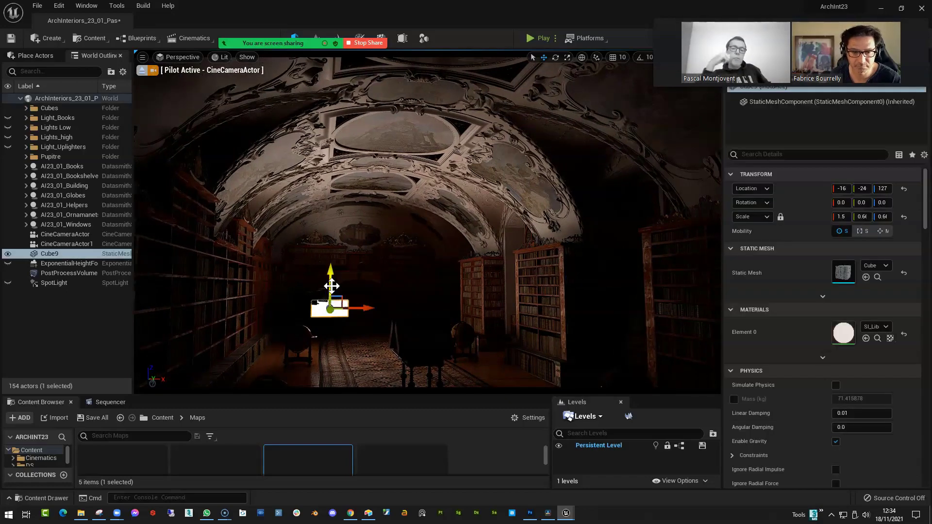
pyautogui.moveTo(331, 285); pyautogui.dragTo(330, 331)
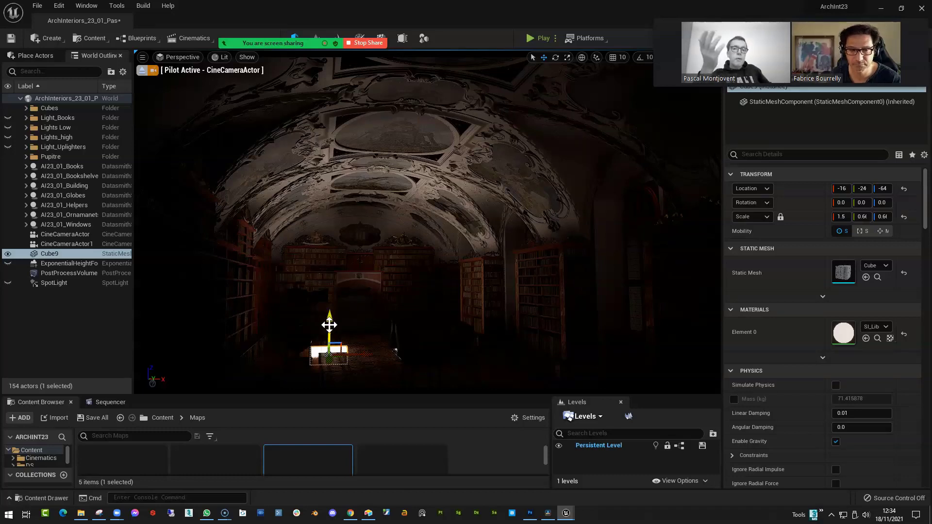
pyautogui.moveTo(330, 325); pyautogui.dragTo(330, 327)
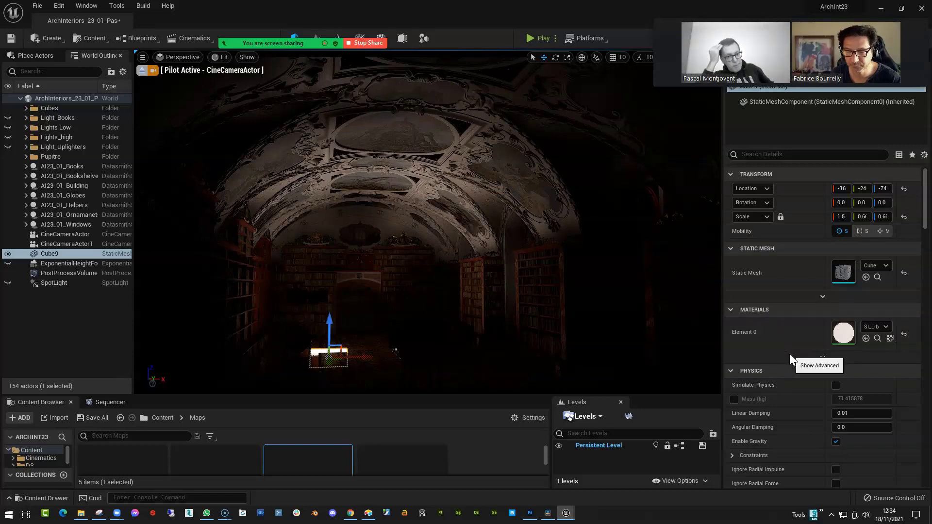
pyautogui.scroll(-3, 790, 358)
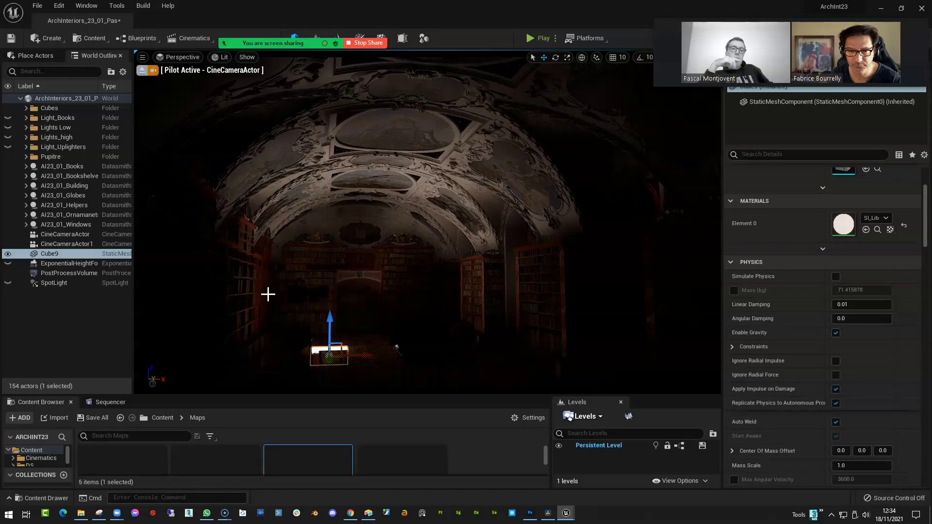
pyautogui.moveTo(332, 329); pyautogui.dragTo(342, 296)
# Step: Hide Cube9, show the Lights_high folder and clear the selection
pyautogui.click(8, 253)
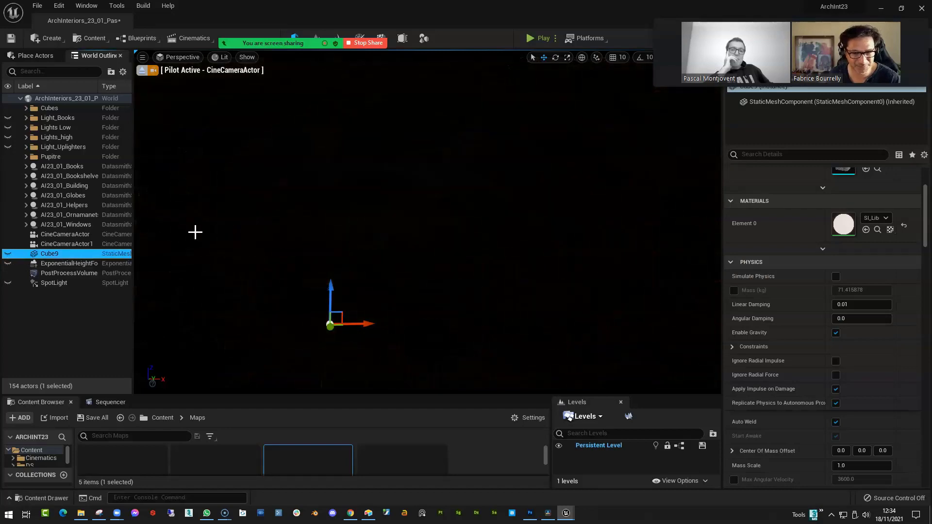
pyautogui.click(7, 137)
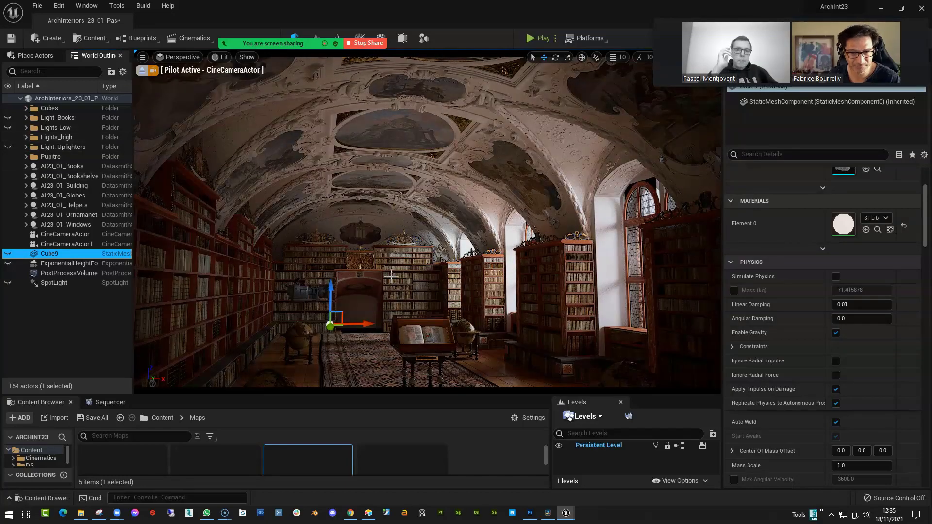
pyautogui.moveTo(469, 288)
pyautogui.mouseDown(button='right')
pyautogui.moveTo(471, 324)
pyautogui.moveTo(451, 317)
pyautogui.moveTo(439, 335)
pyautogui.moveTo(473, 288)
pyautogui.mouseUp(button='right')
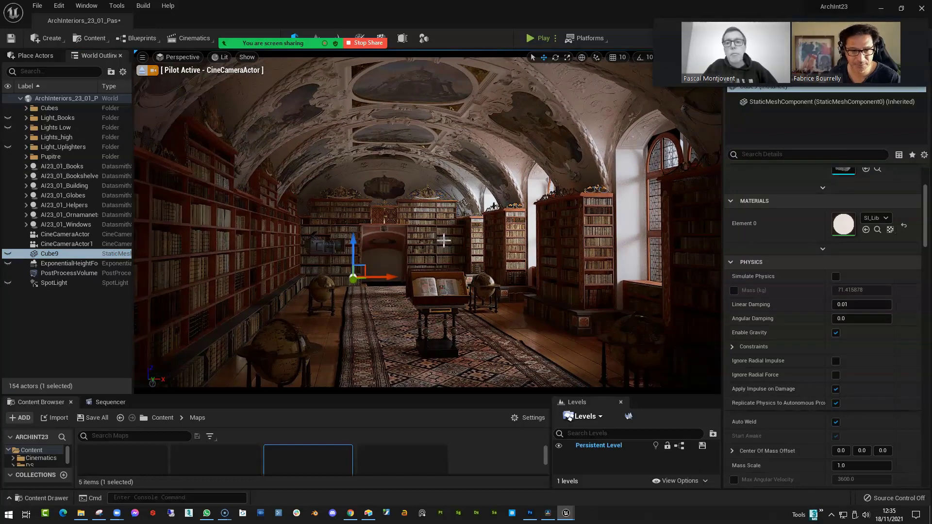
pyautogui.press('Escape')
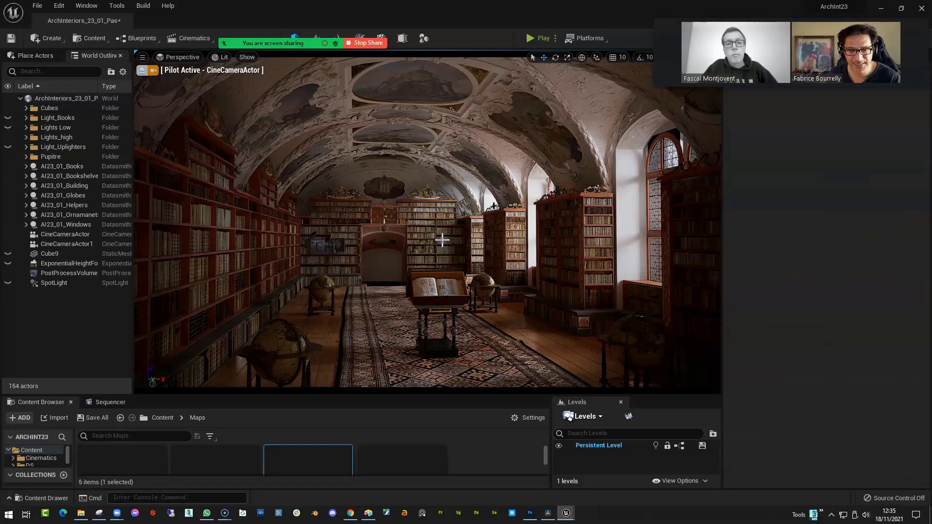
# Step: Select RectLight through RectLight5 in the Lights_high folder and focus the view on them
pyautogui.click(26, 137)
pyautogui.click(49, 146)
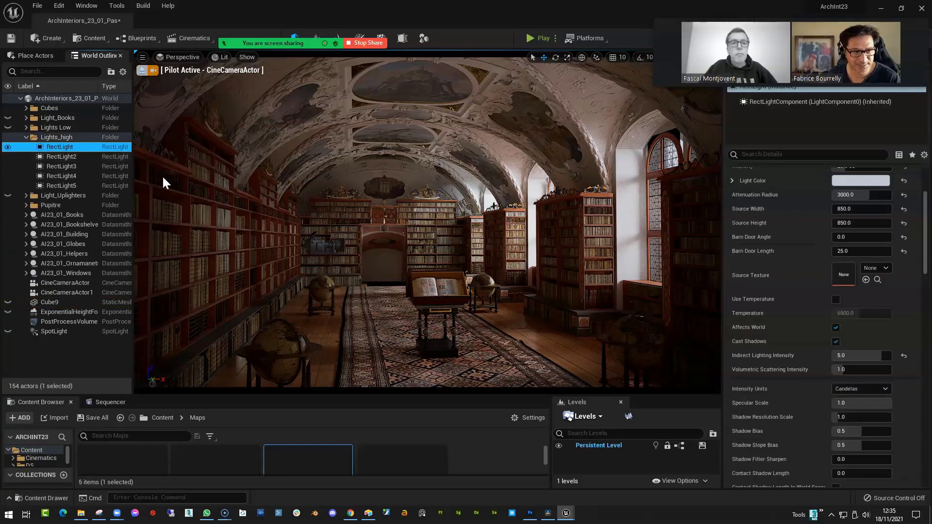
pyautogui.keyDown('shift'); pyautogui.click(55, 187); pyautogui.keyUp('shift')
pyautogui.moveTo(250, 208); pyautogui.dragTo(252, 214, button='right')
pyautogui.press('f')
# Step: Examine the placement of the five rectangular lights outside the building and how their light falls through the library interior
pyautogui.keyDown('alt'); pyautogui.moveTo(333, 223); pyautogui.dragTo(354, 228); pyautogui.keyUp('alt')
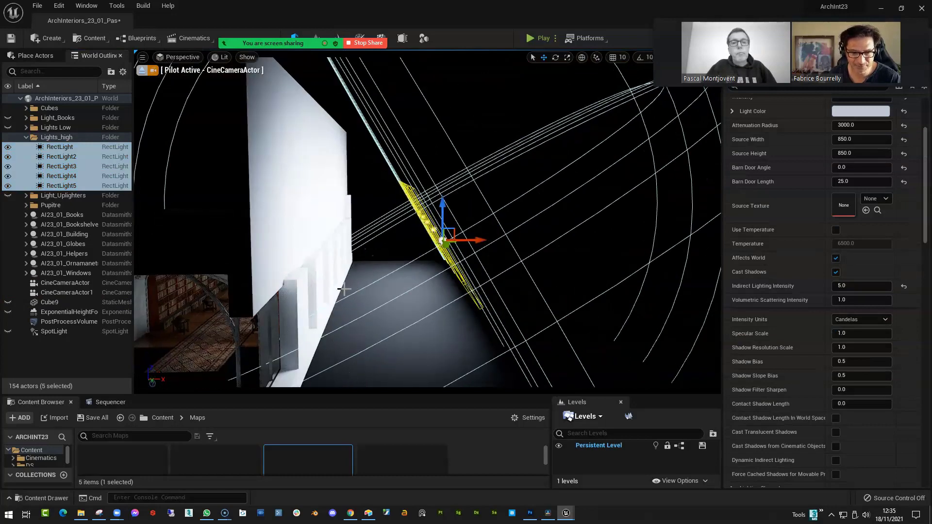
pyautogui.press('q')
pyautogui.moveTo(321, 310); pyautogui.dragTo(346, 259, button='right')
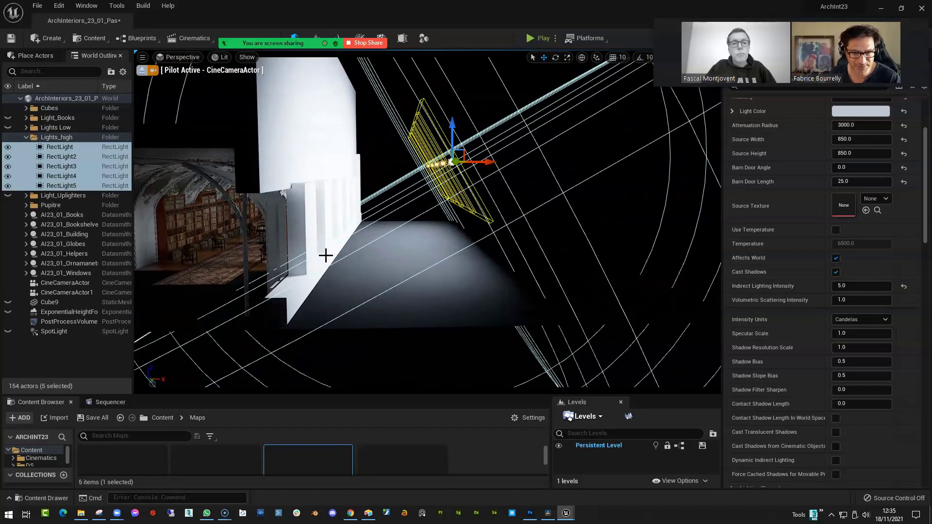
pyautogui.press('a')
pyautogui.moveTo(356, 210); pyautogui.dragTo(356, 210, button='right')
pyautogui.press('w')
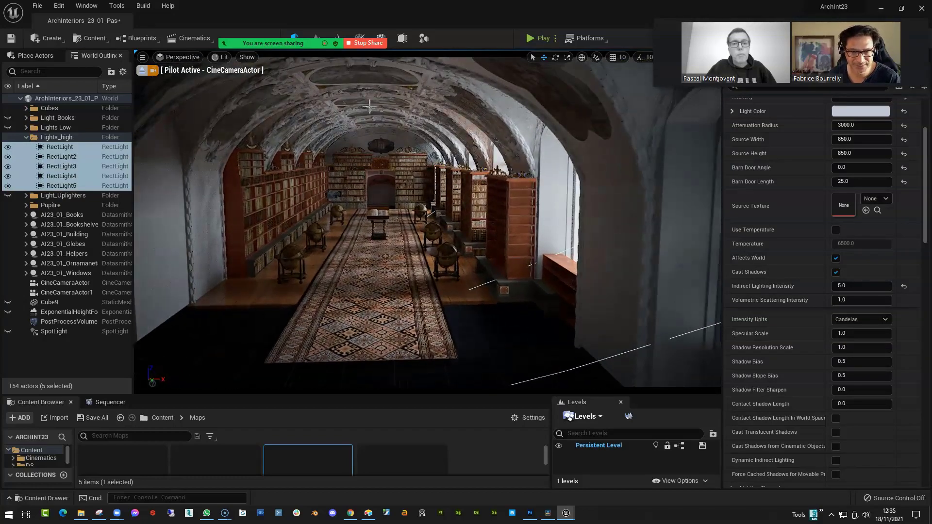
pyautogui.press('a')
pyautogui.press('w')
pyautogui.moveTo(412, 252); pyautogui.dragTo(330, 241, button='right')
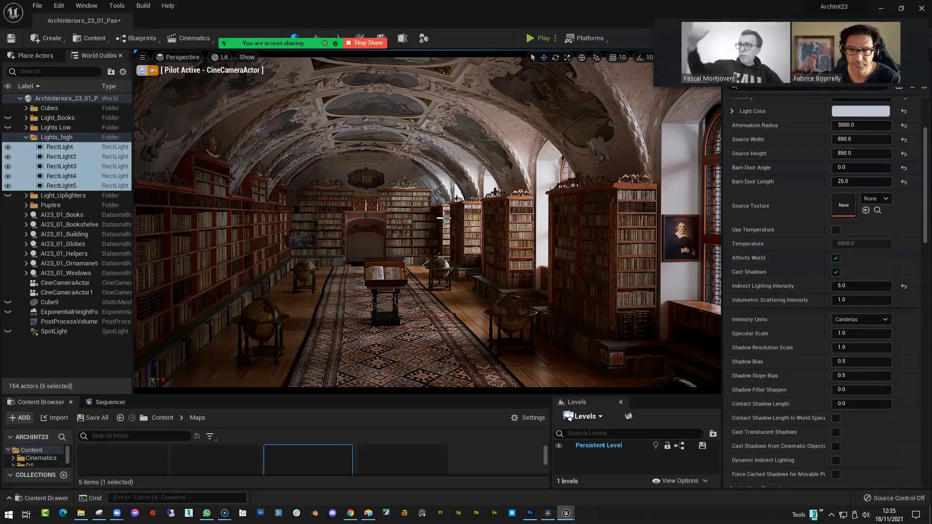
pyautogui.moveTo(443, 218); pyautogui.dragTo(442, 250, button='middle')
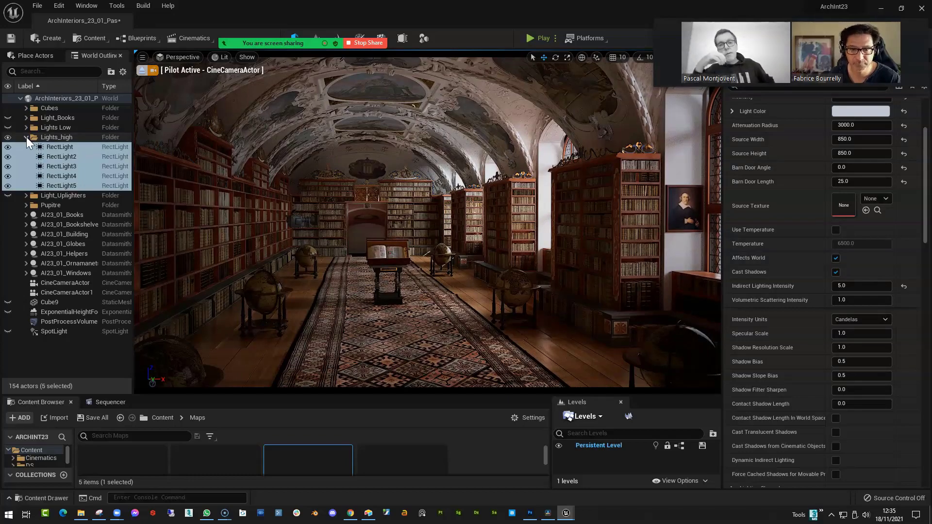
pyautogui.moveTo(278, 170); pyautogui.dragTo(465, 158, button='middle')
# Step: Try repositioning the five selected Lights_high lights together and undo the change
pyautogui.moveTo(359, 204); pyautogui.dragTo(389, 199, button='right')
pyautogui.press('space')
pyautogui.press('space')
pyautogui.press('space')
pyautogui.moveTo(345, 178); pyautogui.dragTo(334, 308)
pyautogui.press('space')
pyautogui.press('space')
pyautogui.press('a')
pyautogui.moveTo(334, 308); pyautogui.dragTo(290, 254, button='right')
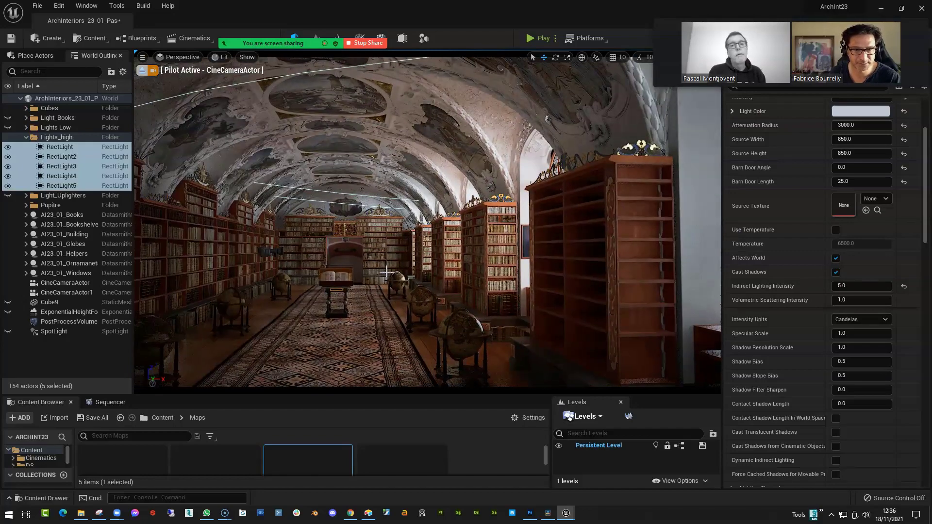
pyautogui.hotkey('ctrl', 'z')
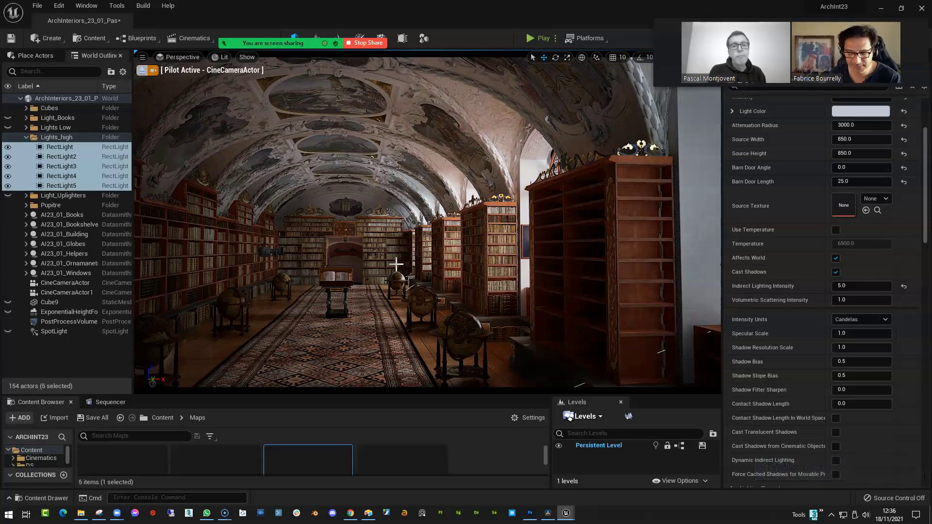
# Step: Collapse and hide the Lights_high folder and show the Light_Uplighters folder
pyautogui.moveTo(396, 264)
pyautogui.mouseDown(button='right')
pyautogui.moveTo(417, 259)
pyautogui.moveTo(396, 265)
pyautogui.mouseUp(button='right')
pyautogui.press('a')
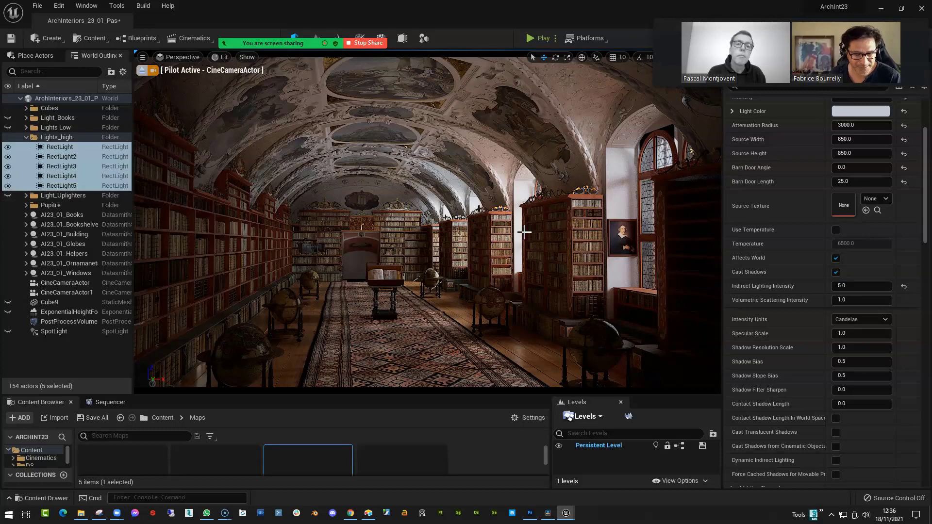
pyautogui.click(26, 138)
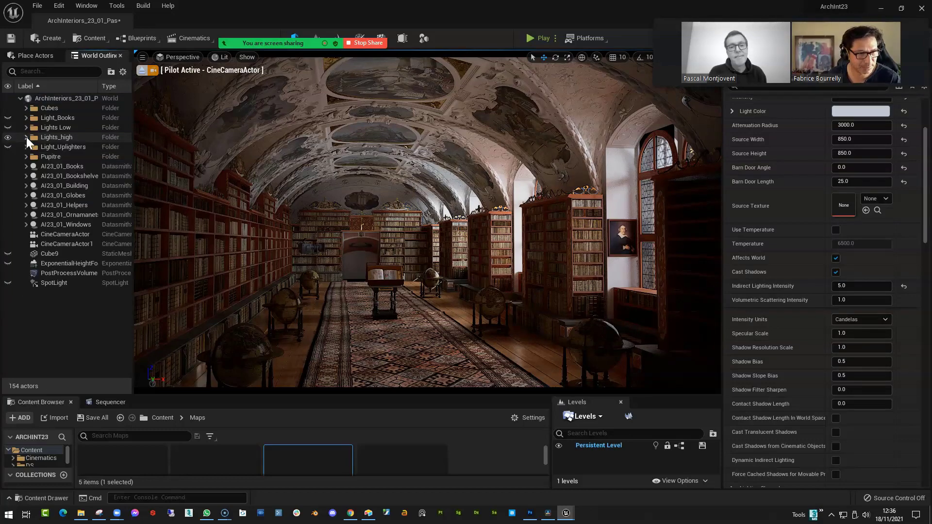
pyautogui.click(8, 137)
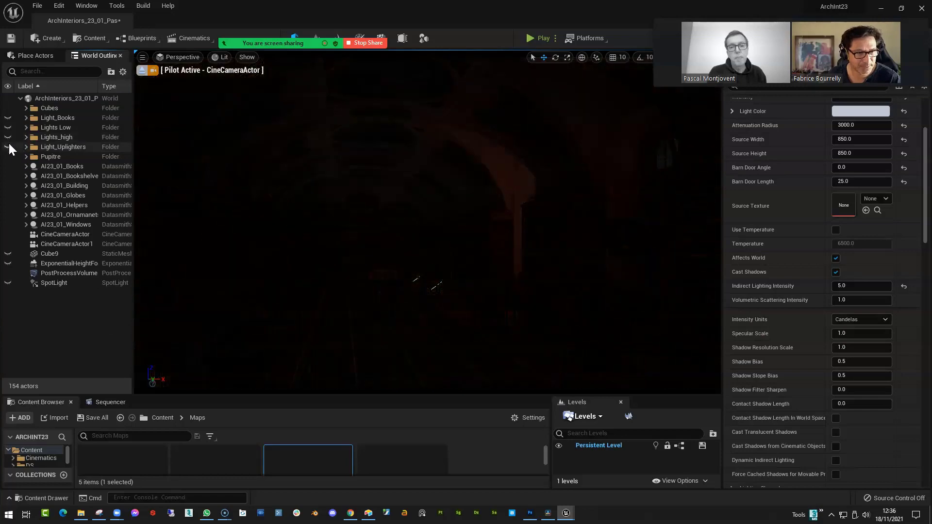
pyautogui.click(8, 146)
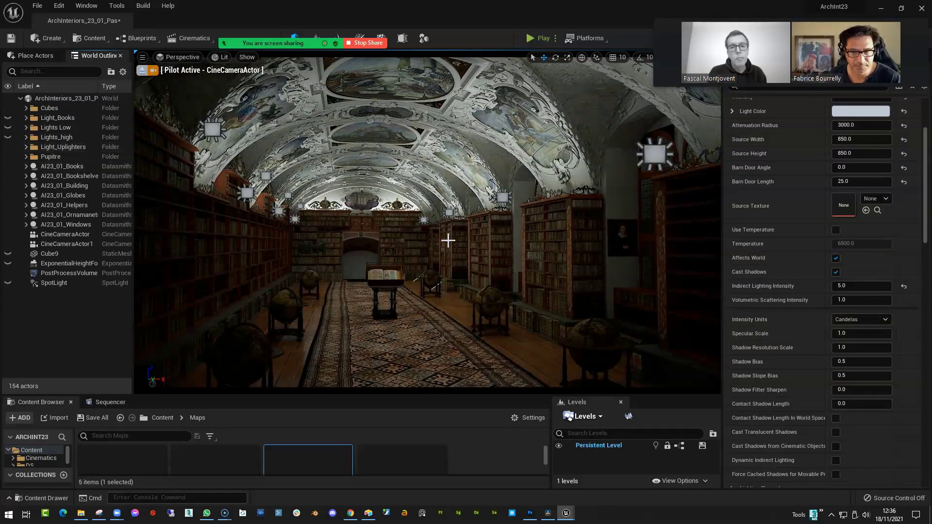
# Step: Select RectLight15 and then RectLight11 among the uplighters above the bookcases to inspect their settings
pyautogui.moveTo(449, 239); pyautogui.dragTo(402, 229, button='right')
pyautogui.press('d')
pyautogui.press('w')
pyautogui.moveTo(406, 177); pyautogui.dragTo(403, 169)
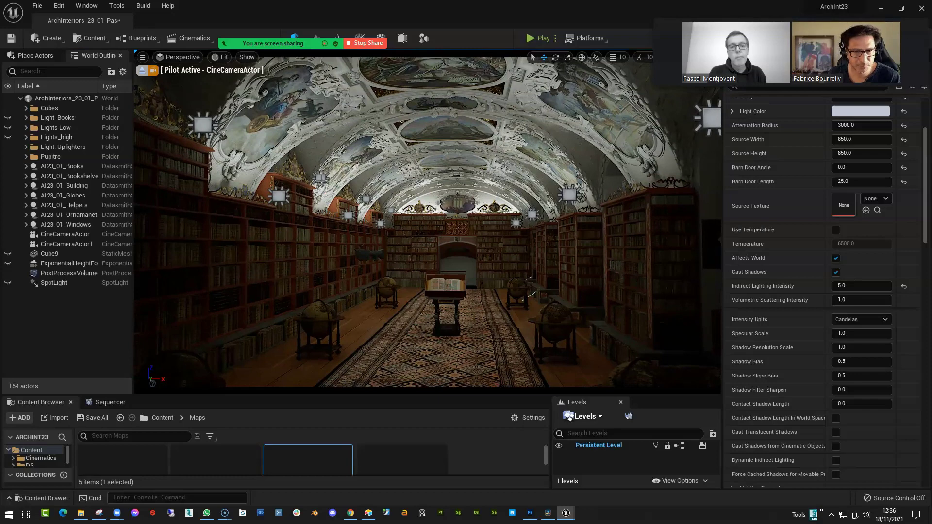
pyautogui.click(321, 178)
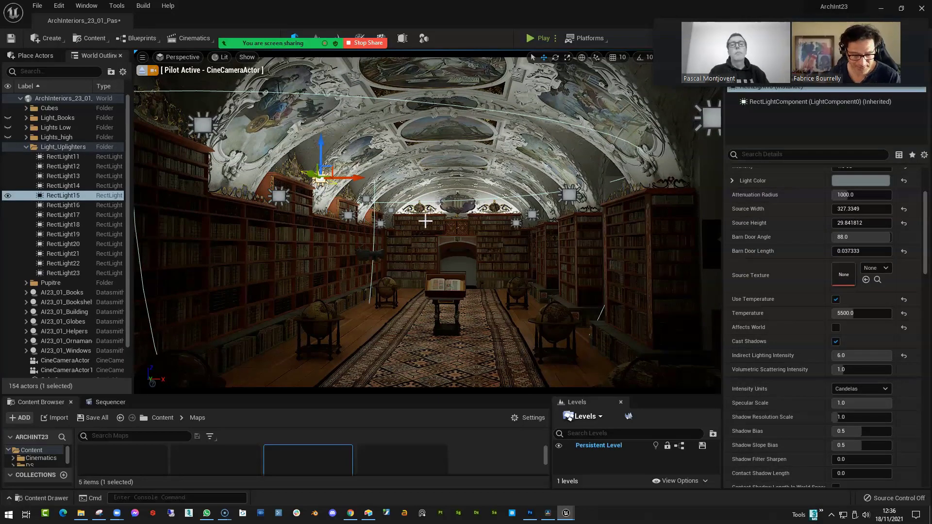
pyautogui.moveTo(424, 219); pyautogui.dragTo(340, 202, button='right')
pyautogui.press('w')
pyautogui.click(499, 203)
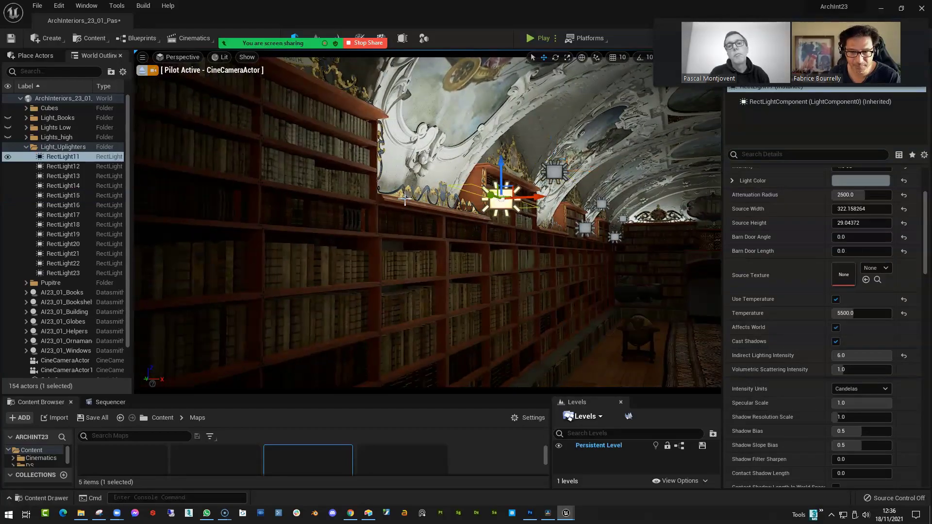
# Step: Examine how RectLight11 on top of the bookcase lights the painted fresco and stucco of the vault
pyautogui.press('a')
pyautogui.moveTo(481, 214); pyautogui.dragTo(427, 189, button='right')
pyautogui.press('w')
pyautogui.press('d')
pyautogui.moveTo(572, 220); pyautogui.dragTo(588, 181, button='right')
pyautogui.press('s')
pyautogui.moveTo(457, 313); pyautogui.dragTo(453, 326, button='right')
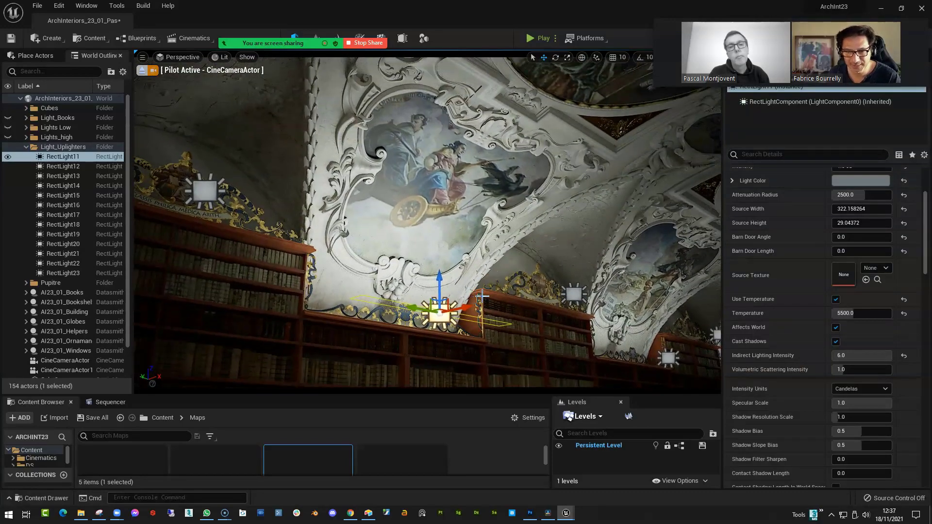
pyautogui.moveTo(474, 278); pyautogui.dragTo(502, 279, button='right')
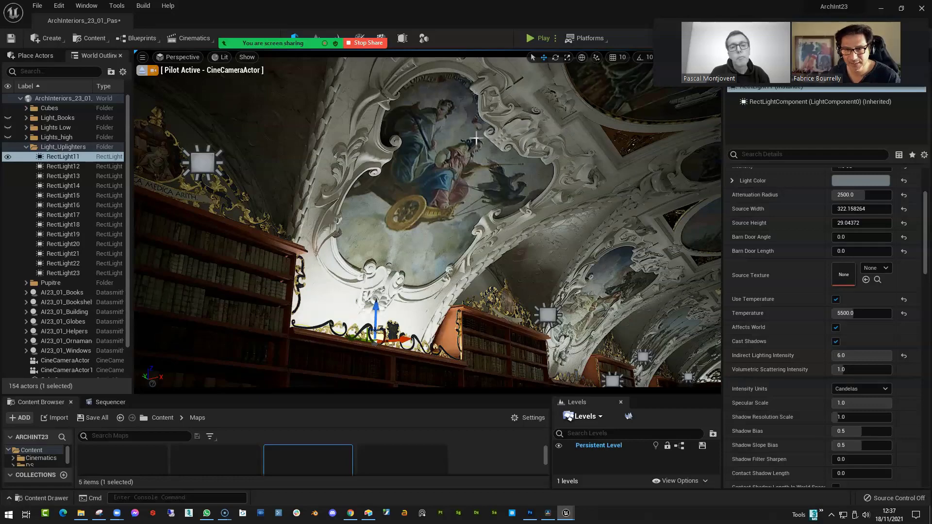
pyautogui.moveTo(532, 145); pyautogui.dragTo(585, 141, button='right')
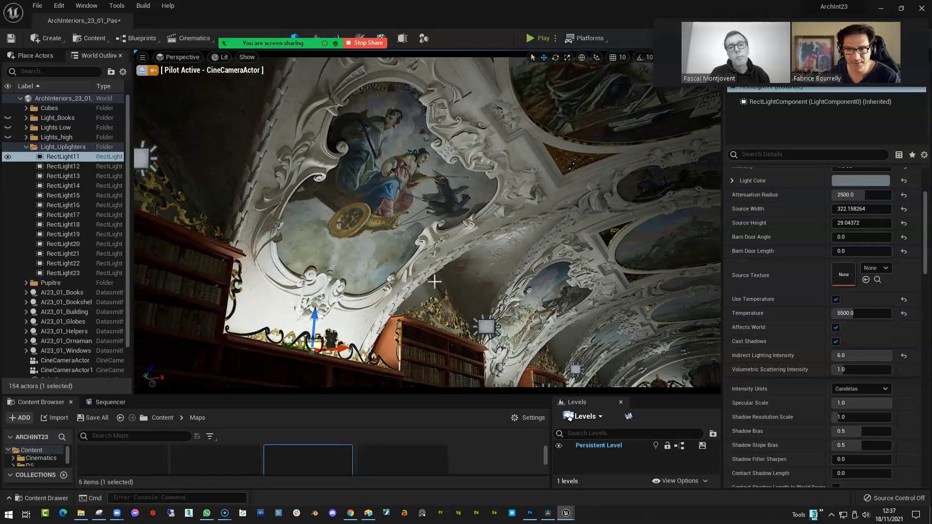
# Step: Select RectLight15 and switch its Affects World option on and back off to compare its effect on the vault
pyautogui.moveTo(339, 348); pyautogui.dragTo(394, 349)
pyautogui.moveTo(554, 292); pyautogui.dragTo(577, 329, button='right')
pyautogui.press('w')
pyautogui.click(337, 261)
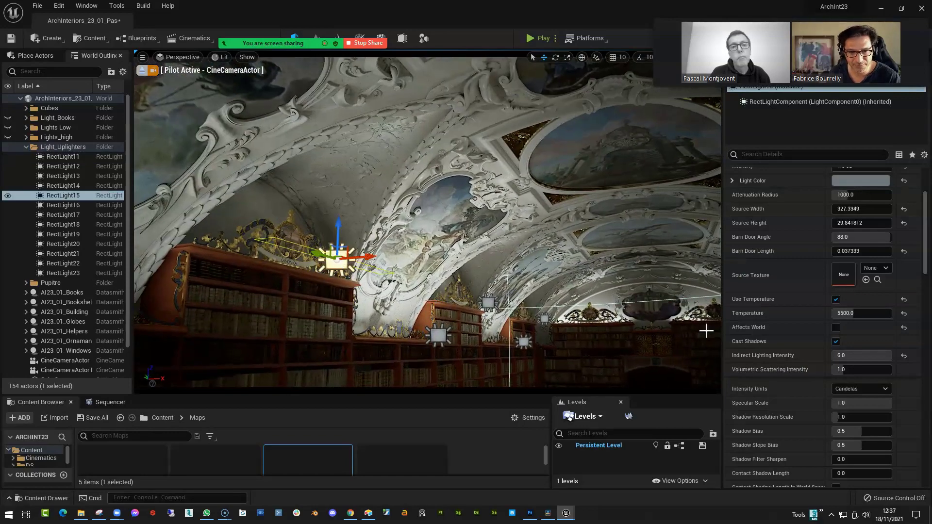
pyautogui.click(835, 327)
pyautogui.click(836, 328)
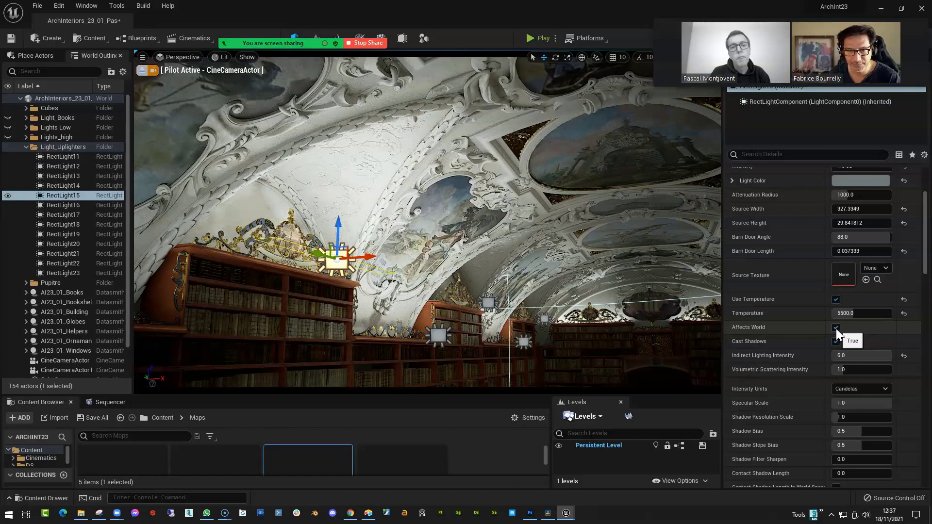
pyautogui.click(836, 328)
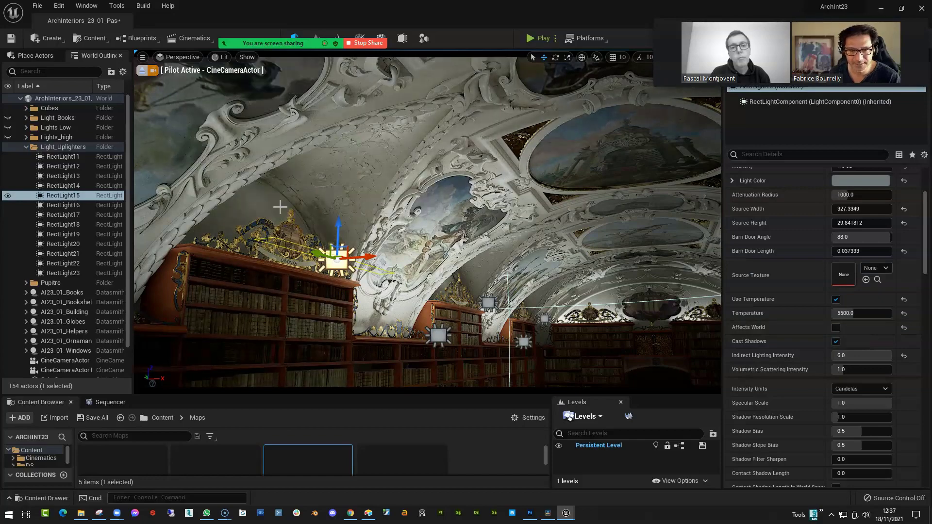
# Step: Clear the selection and switch to Game View, facing down the uplit library toward the reading stand
pyautogui.moveTo(584, 319); pyautogui.dragTo(609, 323, button='right')
pyautogui.moveTo(430, 284); pyautogui.dragTo(411, 265, button='right')
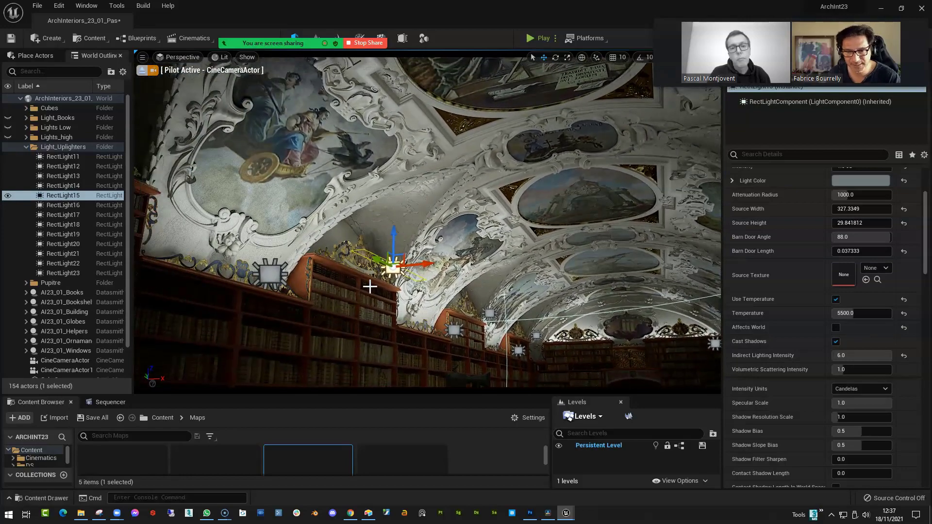
pyautogui.press('Escape')
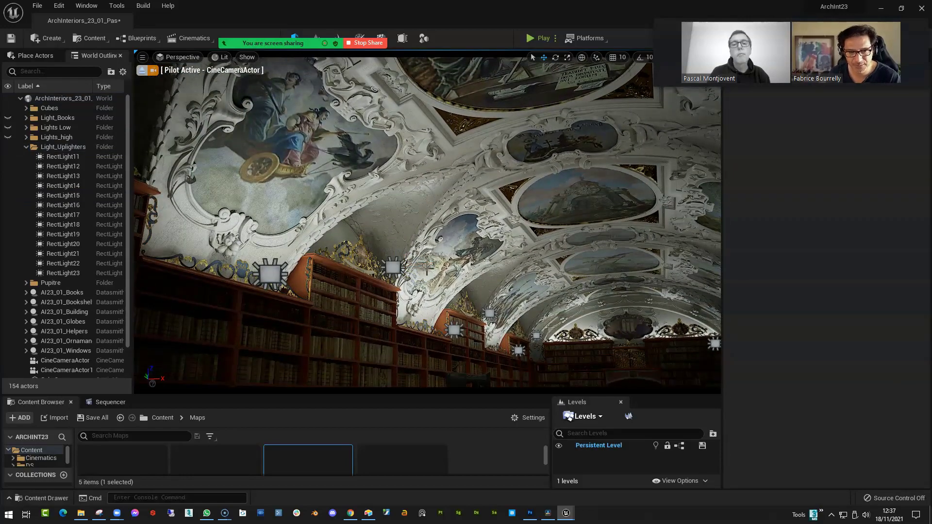
pyautogui.moveTo(537, 349); pyautogui.dragTo(590, 381, button='right')
pyautogui.moveTo(518, 335); pyautogui.dragTo(518, 329, button='right')
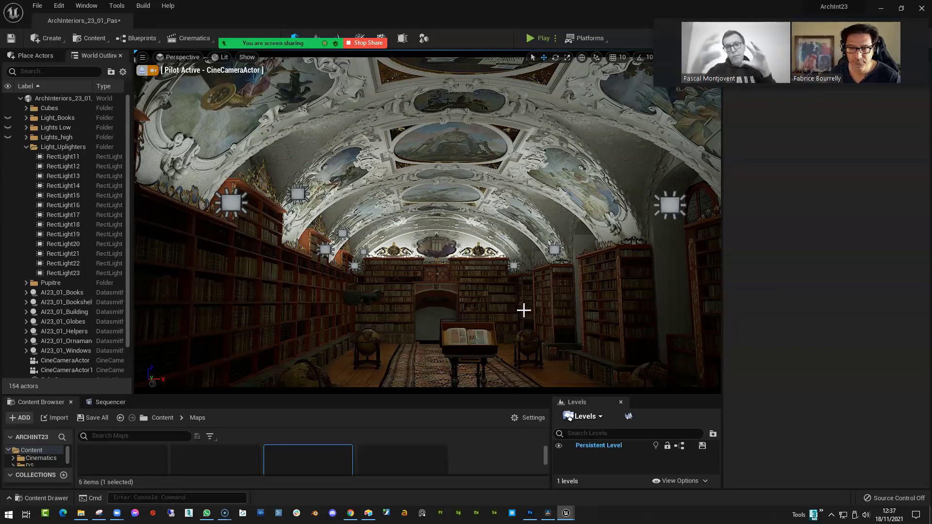
pyautogui.moveTo(524, 310); pyautogui.dragTo(523, 310, button='right')
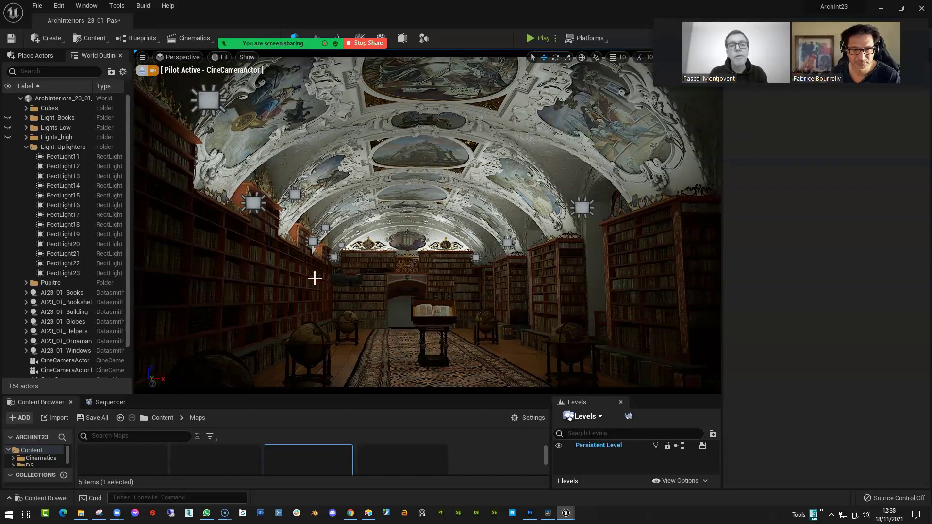
pyautogui.moveTo(315, 276); pyautogui.dragTo(315, 277, button='right')
pyautogui.press('g')
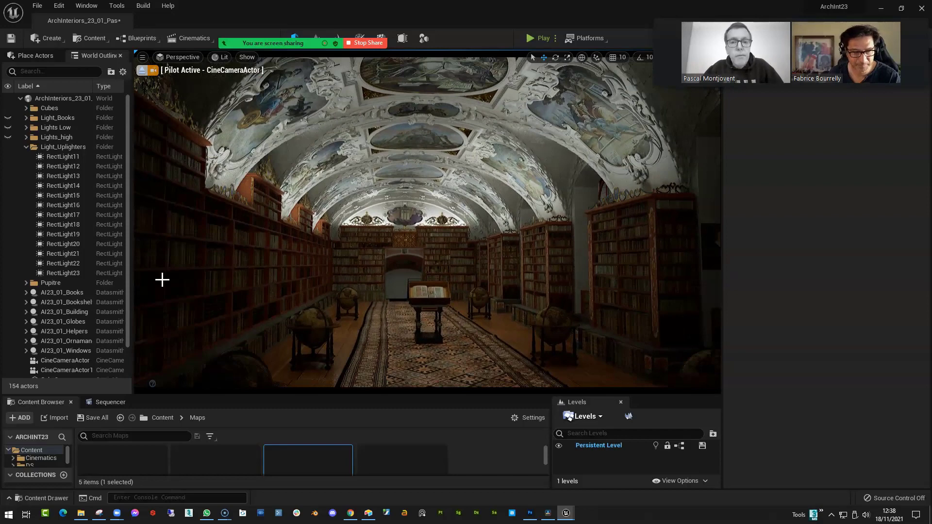
# Step: Show the Lights_high folder together with the uplighters and select RectLight through RectLight5 in it
pyautogui.click(26, 147)
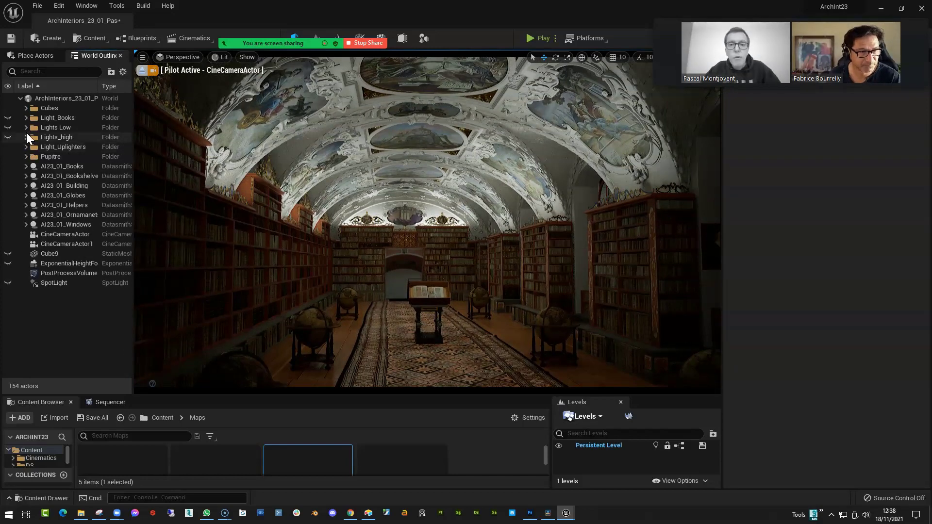
pyautogui.click(27, 137)
pyautogui.click(9, 138)
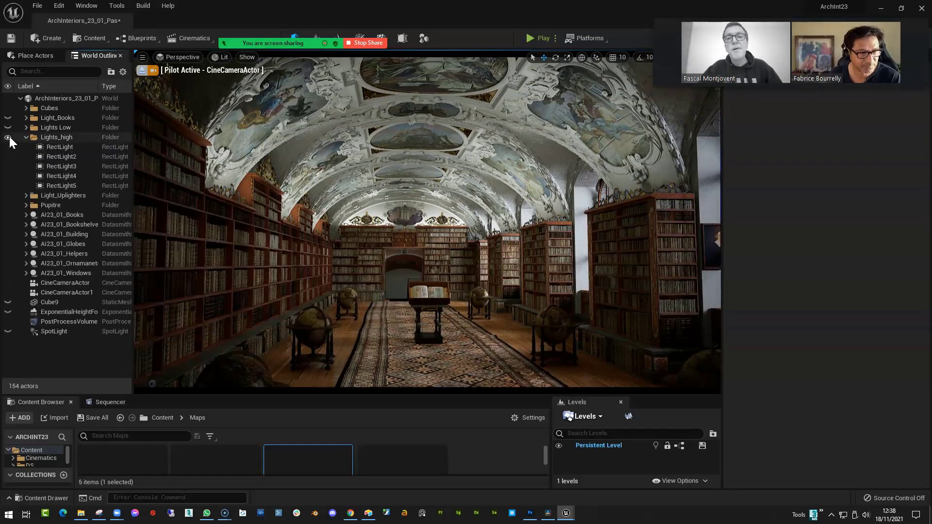
pyautogui.click(71, 149)
pyautogui.keyDown('shift'); pyautogui.click(61, 186); pyautogui.keyUp('shift')
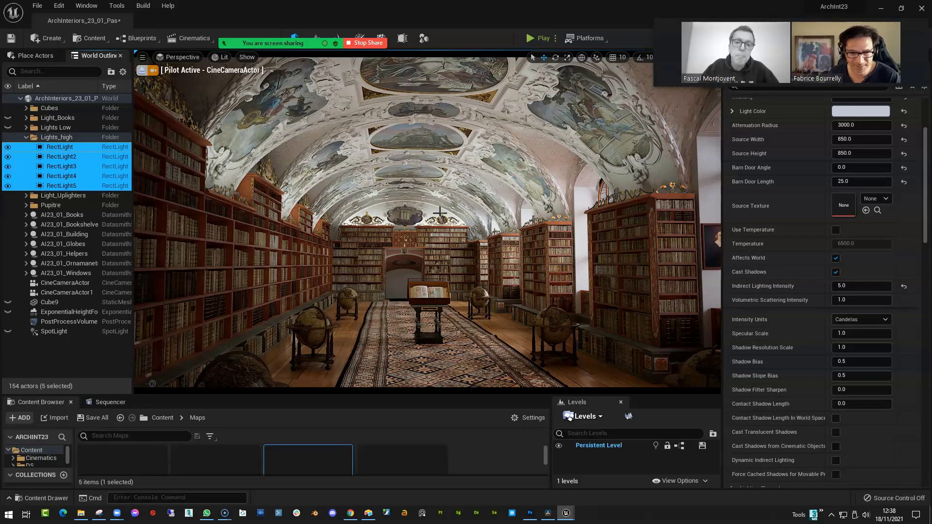
pyautogui.click(8, 138)
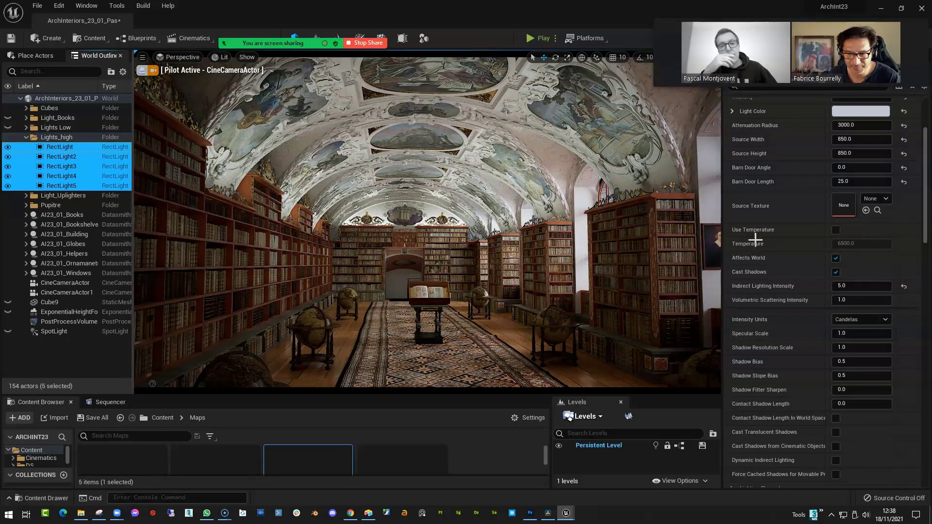
# Step: Open the light colour of the five selected Lights_high lights and darken its value to about 0.203
pyautogui.click(926, 226)
pyautogui.moveTo(926, 226); pyautogui.dragTo(928, 194)
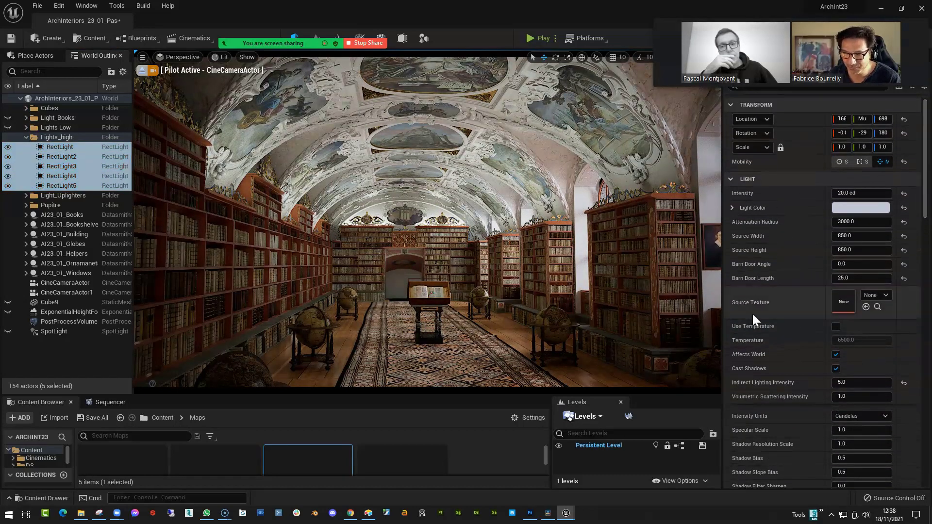
pyautogui.click(846, 208)
pyautogui.moveTo(726, 221); pyautogui.dragTo(771, 177)
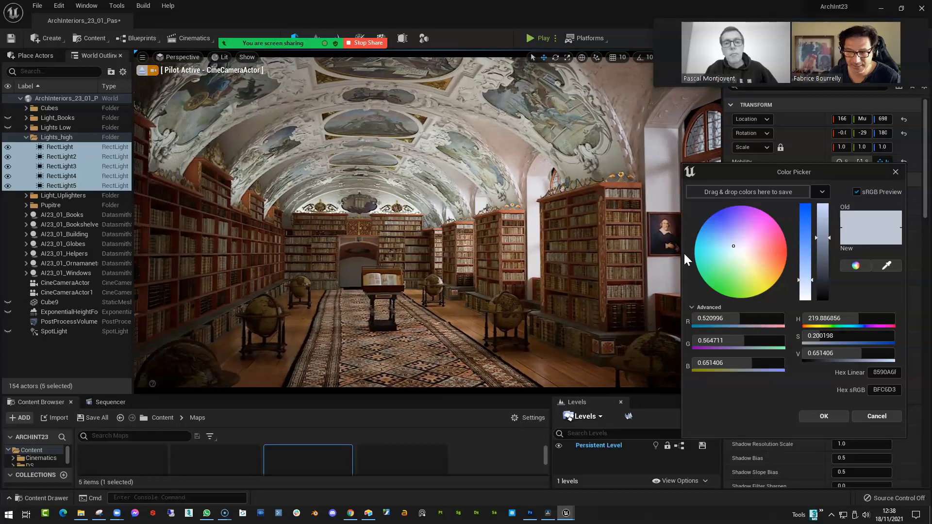
pyautogui.moveTo(823, 242); pyautogui.dragTo(823, 280)
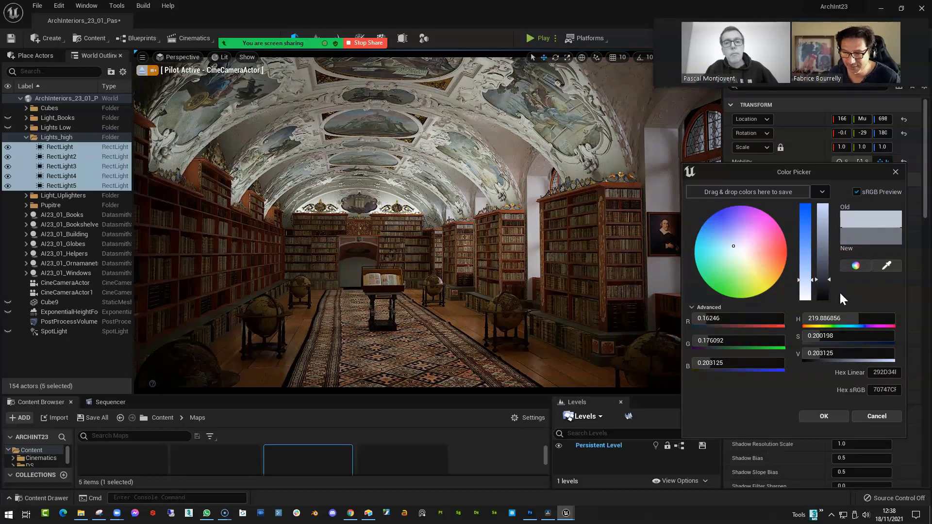
pyautogui.moveTo(790, 173); pyautogui.dragTo(818, 155)
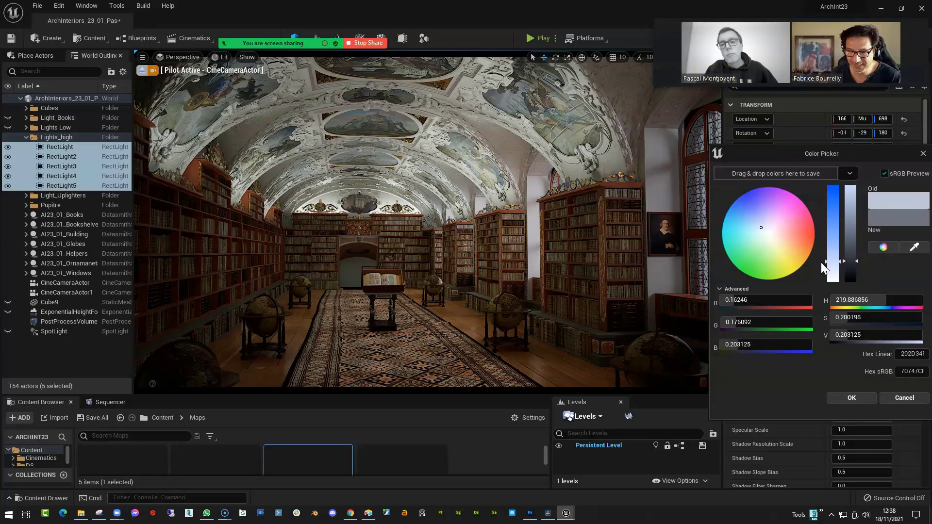
pyautogui.moveTo(830, 153); pyautogui.dragTo(852, 156)
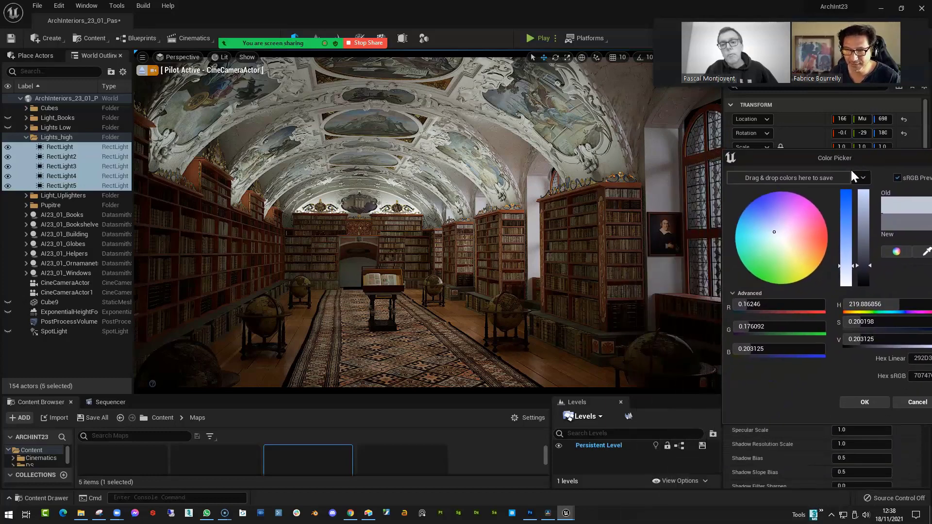
# Step: Shift the window lights' colour to a saturated blue, hue about 218 and saturation about 0.776, and lower its value to about 0.161
pyautogui.click(775, 225)
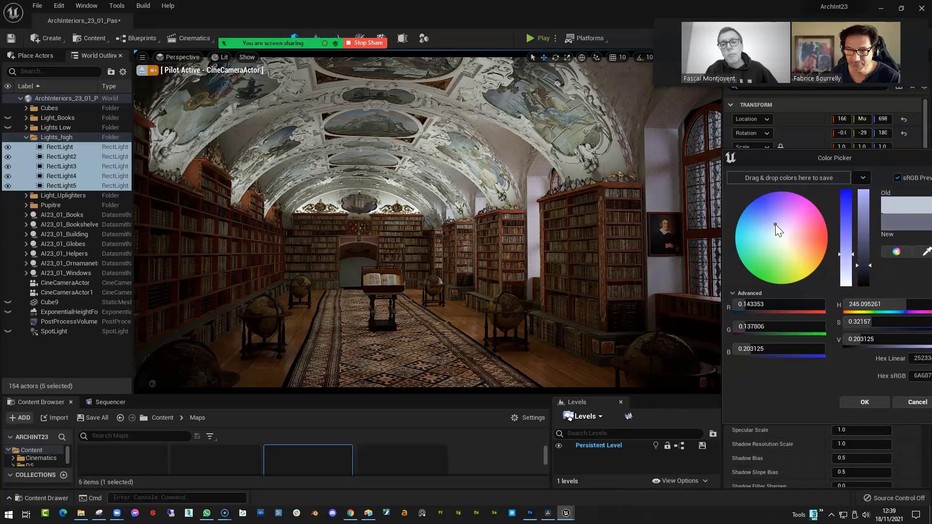
pyautogui.moveTo(777, 226)
pyautogui.mouseDown()
pyautogui.moveTo(812, 231)
pyautogui.moveTo(763, 227)
pyautogui.mouseUp()
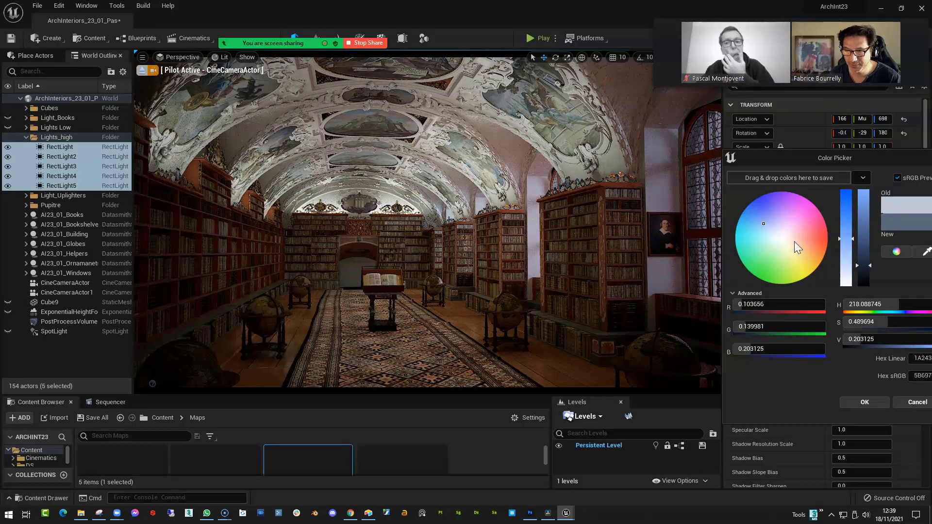
pyautogui.moveTo(847, 251); pyautogui.dragTo(848, 204)
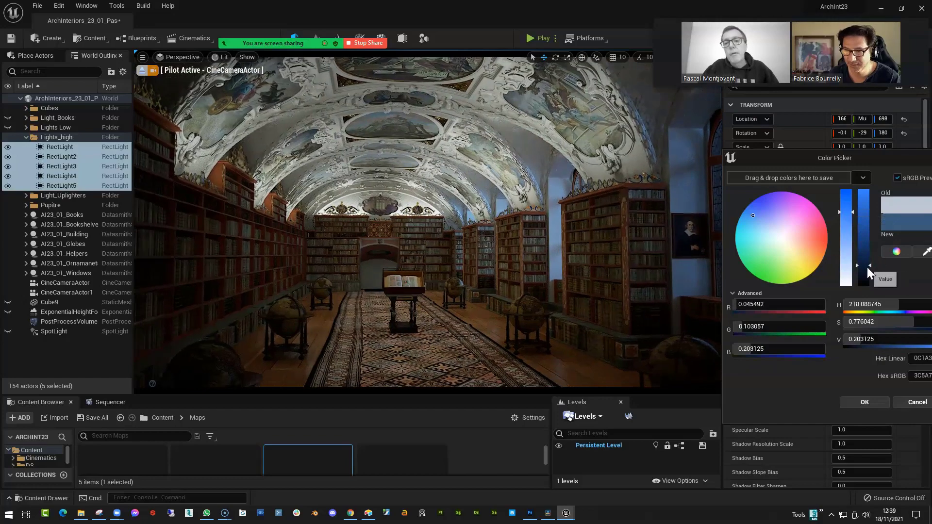
pyautogui.moveTo(867, 266); pyautogui.dragTo(867, 269)
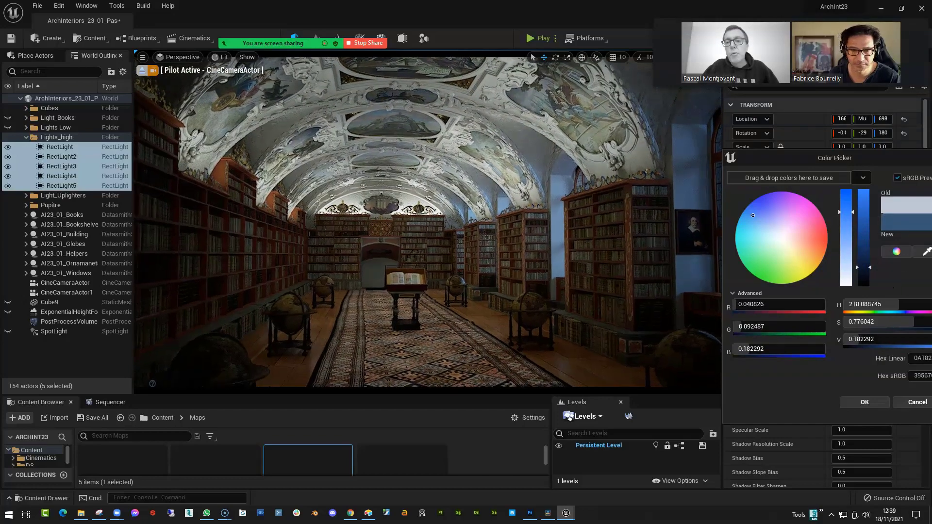
pyautogui.moveTo(585, 227); pyautogui.dragTo(566, 227, button='middle')
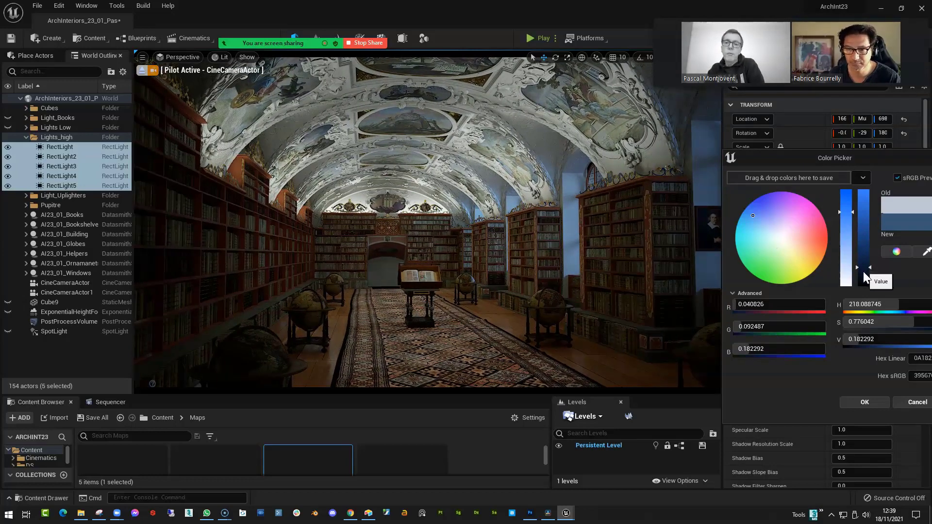
pyautogui.moveTo(863, 269); pyautogui.dragTo(863, 270)
# Step: Fine-tune the window lights' blue to hue about 208.5 and saturation about 0.708, and accept the colour
pyautogui.moveTo(845, 224); pyautogui.dragTo(845, 236)
pyautogui.moveTo(756, 223); pyautogui.dragTo(756, 225)
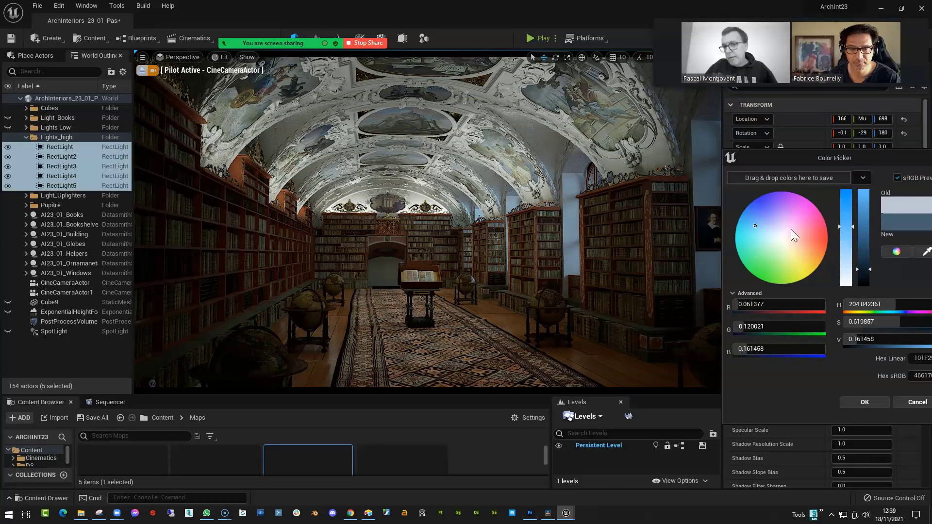
pyautogui.moveTo(756, 226)
pyautogui.mouseDown()
pyautogui.moveTo(767, 218)
pyautogui.moveTo(759, 228)
pyautogui.mouseUp()
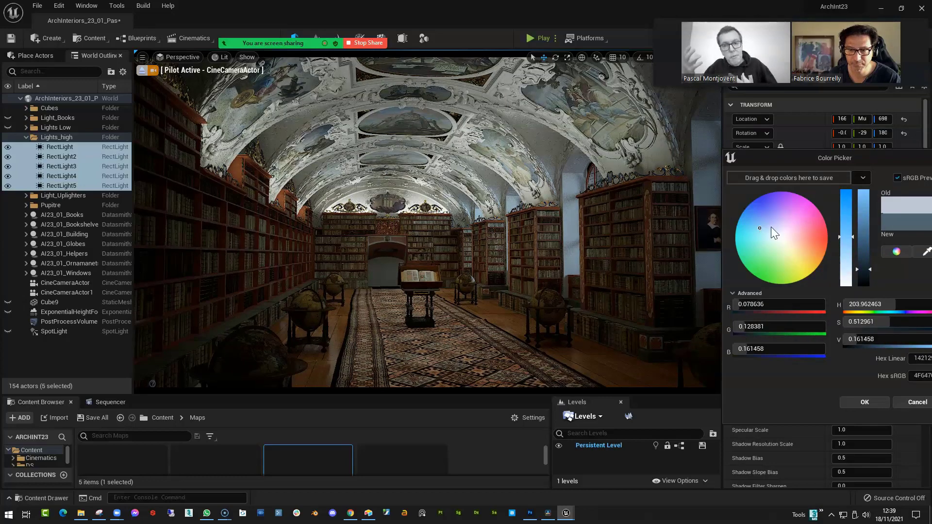
pyautogui.moveTo(846, 237); pyautogui.dragTo(847, 230)
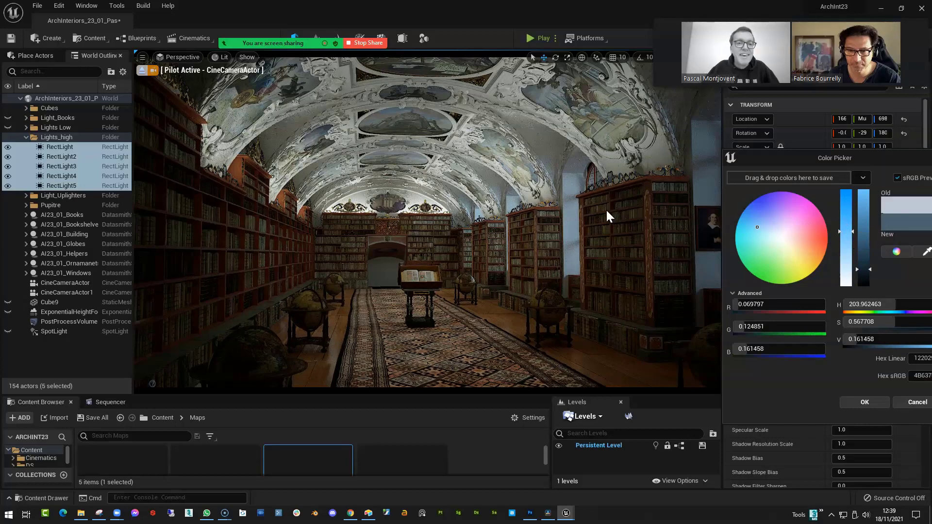
pyautogui.moveTo(846, 231); pyautogui.dragTo(845, 228)
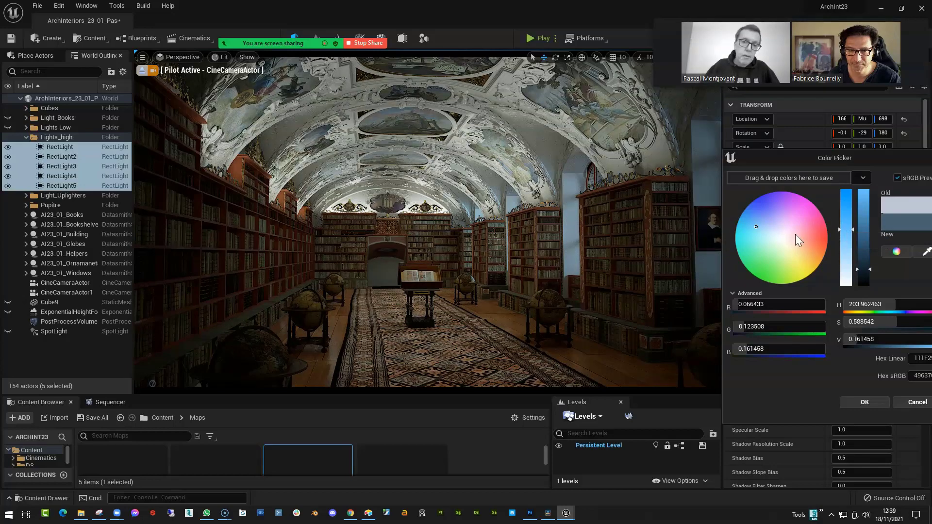
pyautogui.moveTo(792, 239); pyautogui.dragTo(792, 238)
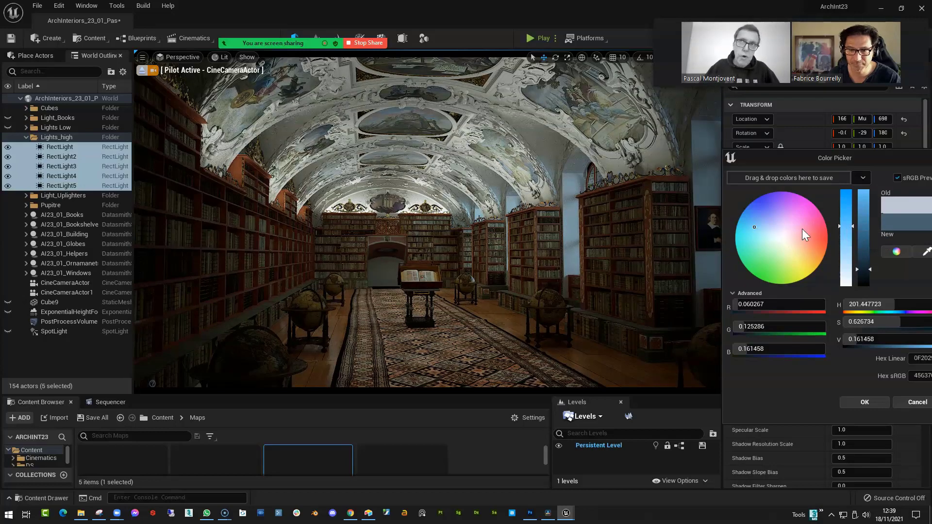
pyautogui.click(754, 227)
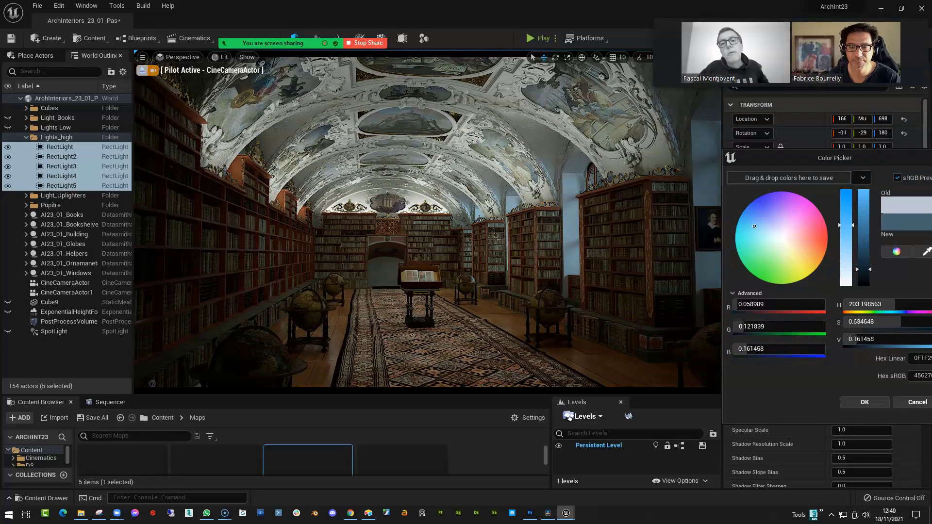
pyautogui.moveTo(629, 215); pyautogui.dragTo(627, 220, button='right')
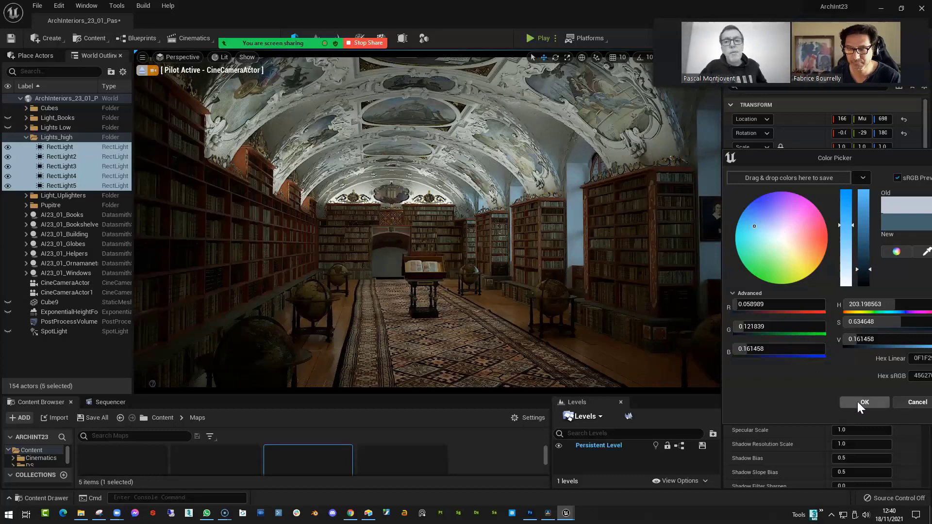
pyautogui.click(755, 223)
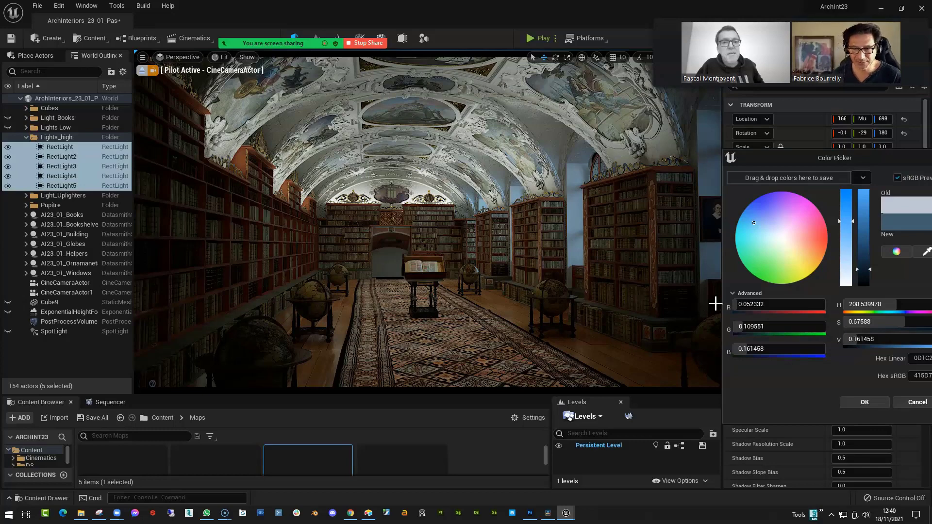
pyautogui.moveTo(846, 221); pyautogui.dragTo(846, 218)
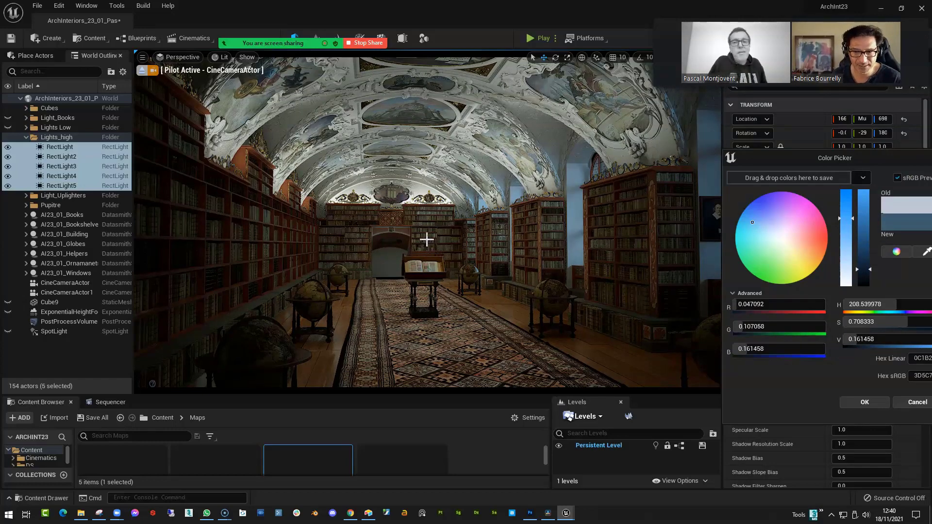
pyautogui.click(863, 403)
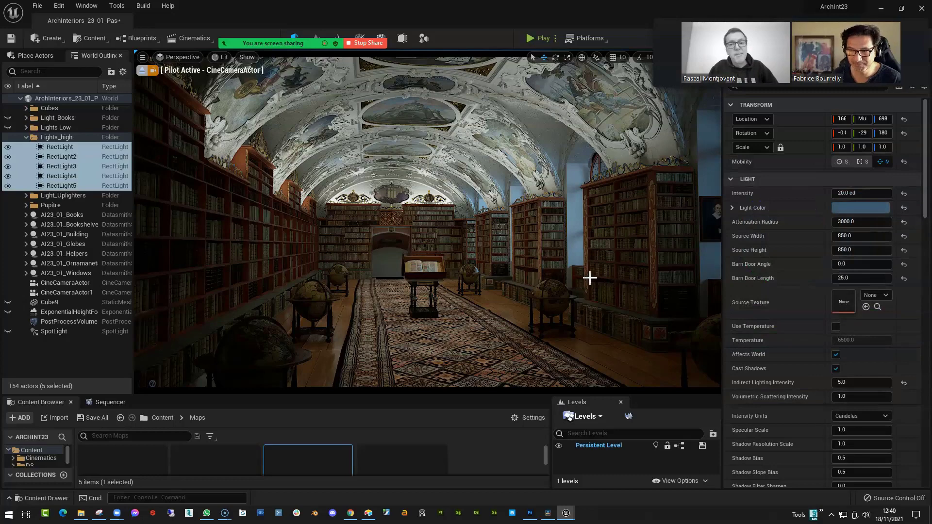
# Step: Face down the library and hide then show the Lights_high folder to compare the blue window light's effect
pyautogui.moveTo(590, 278); pyautogui.dragTo(602, 278, button='middle')
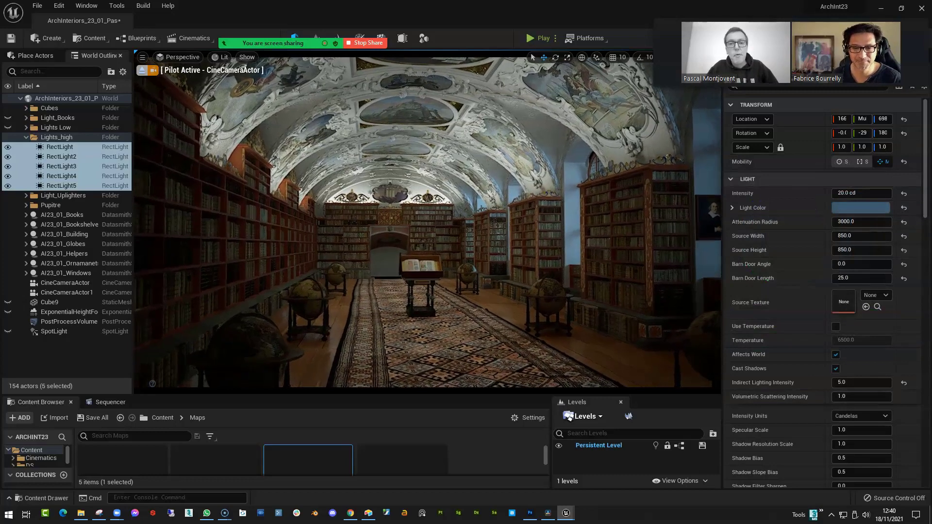
pyautogui.moveTo(427, 223); pyautogui.dragTo(415, 213, button='right')
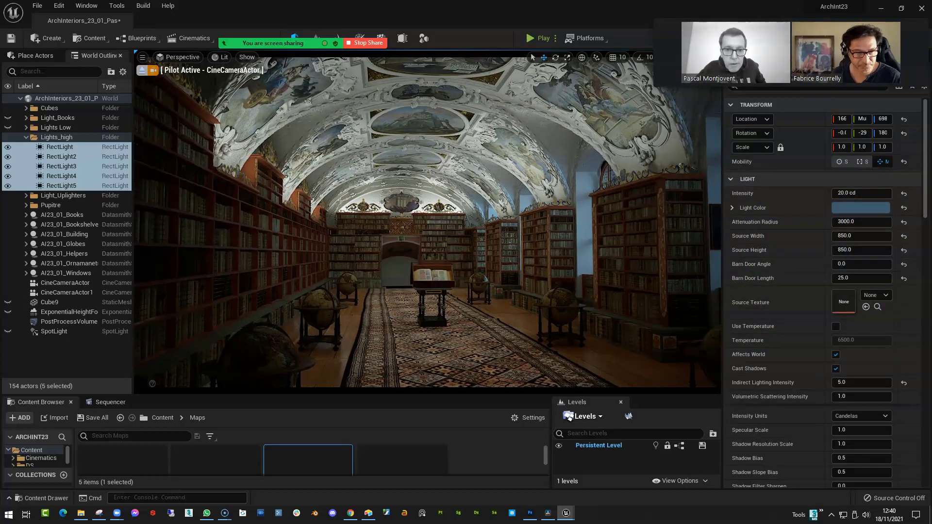
pyautogui.moveTo(588, 275); pyautogui.dragTo(581, 275, button='right')
pyautogui.press('w')
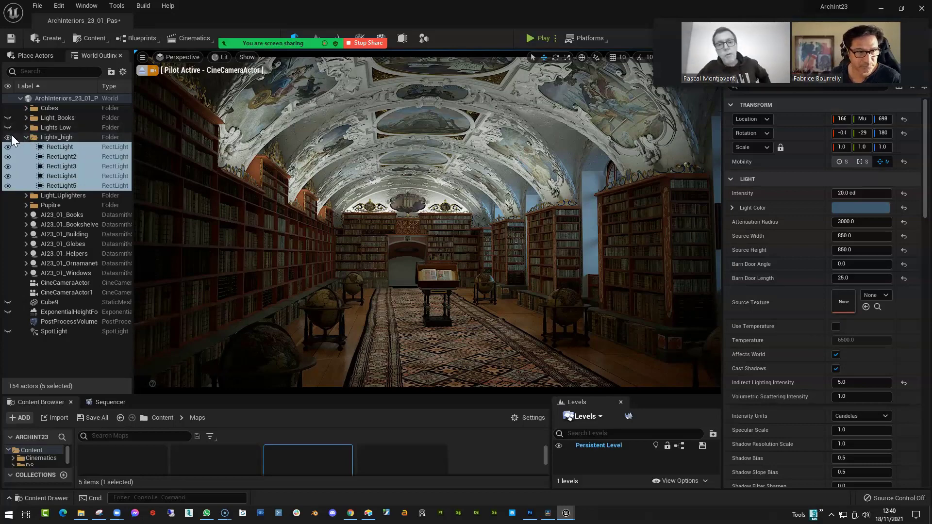
pyautogui.click(7, 119)
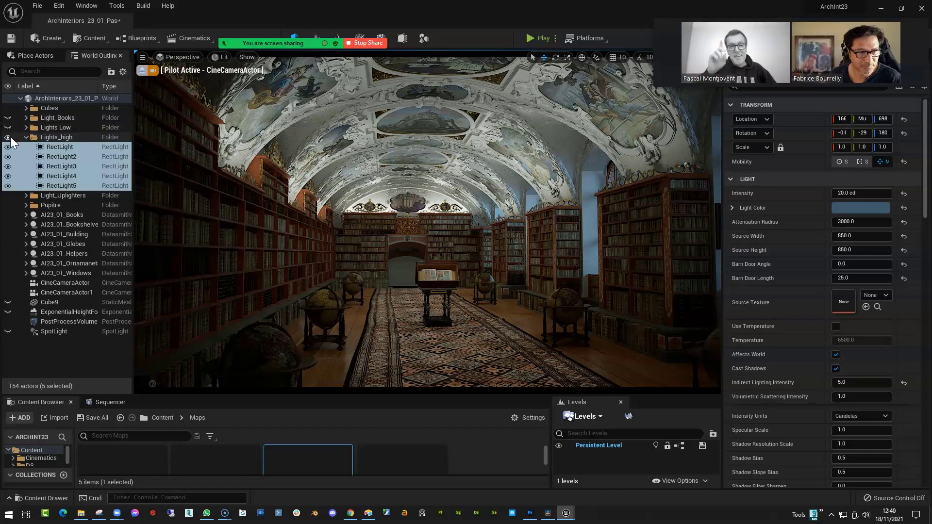
pyautogui.click(10, 137)
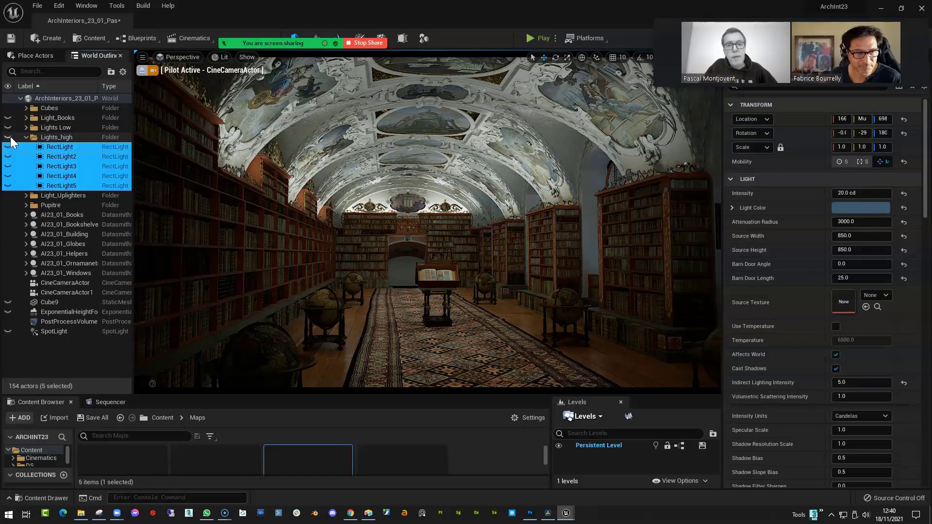
pyautogui.click(10, 137)
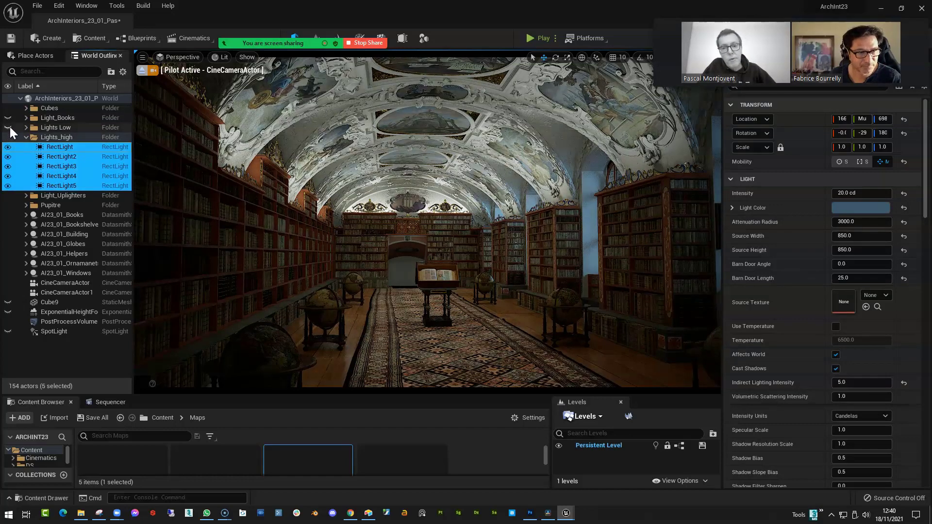
# Step: Hide the Light_Uplighters folder and show the Light_Books folder
pyautogui.click(7, 196)
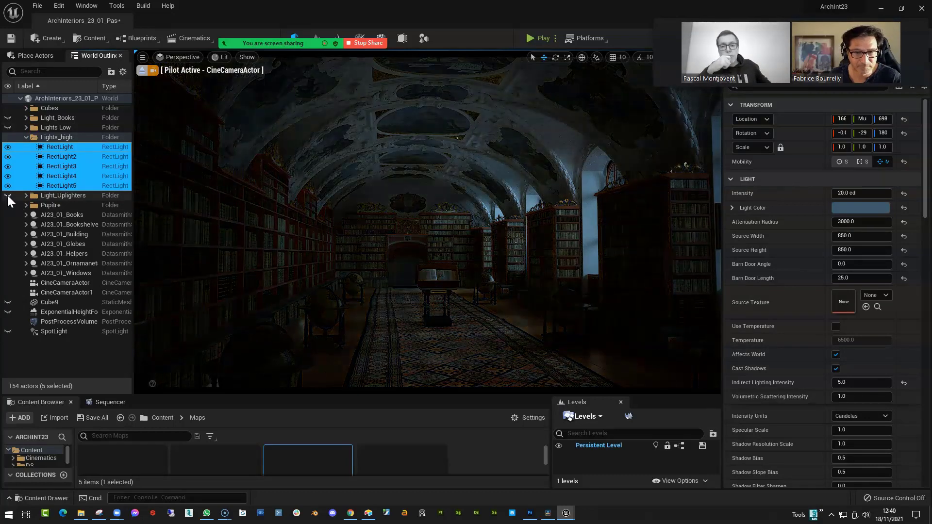
pyautogui.click(7, 118)
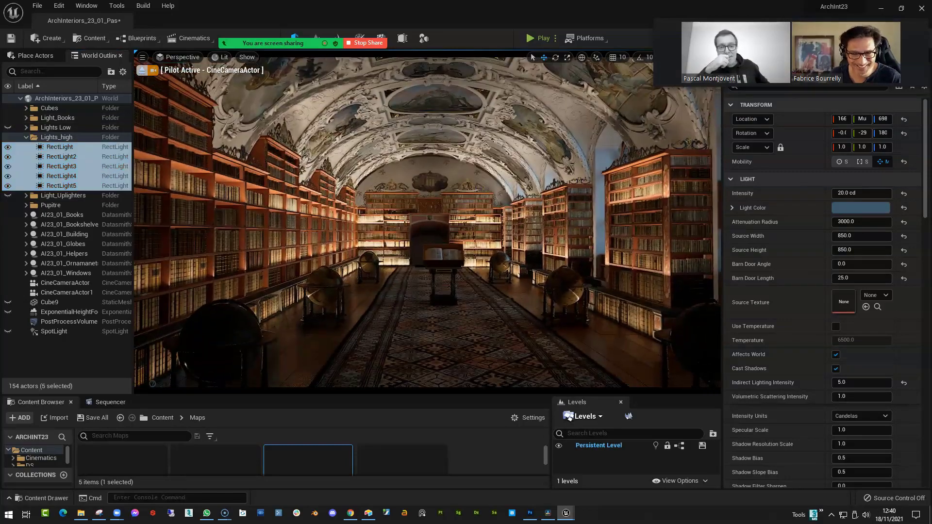
# Step: Examine from several viewpoints how the bookshelf lights and the blue window light illuminate the shelves, globes and vault
pyautogui.moveTo(460, 252); pyautogui.dragTo(462, 234, button='middle')
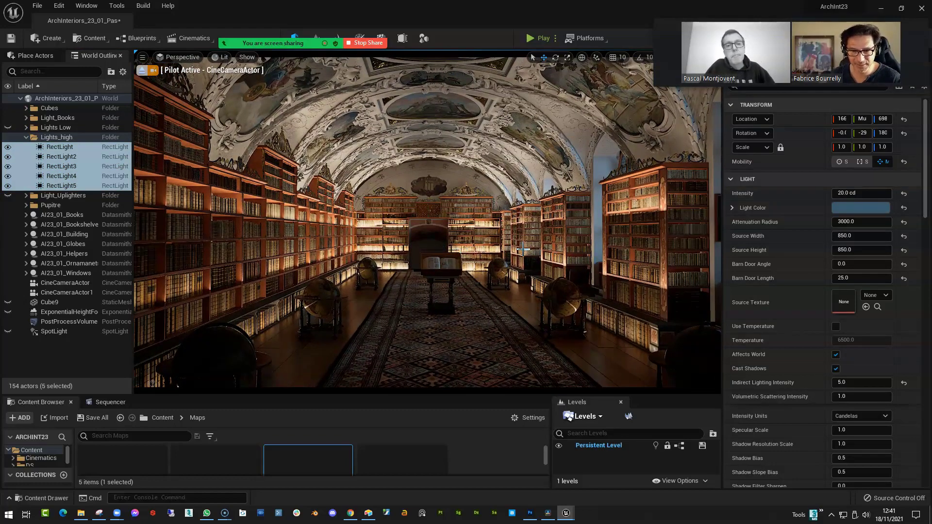
pyautogui.scroll(-2, 524, 249)
pyautogui.moveTo(524, 250); pyautogui.dragTo(519, 248, button='middle')
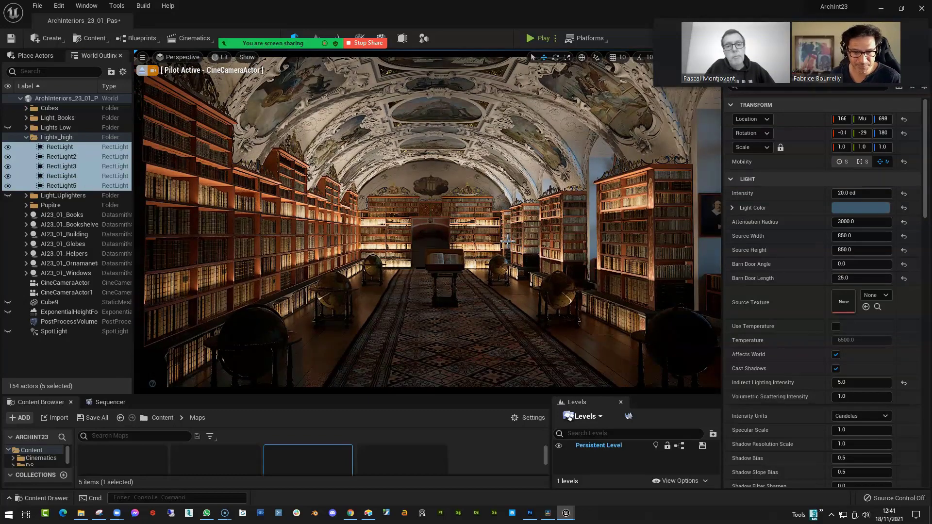
pyautogui.press('d')
pyautogui.moveTo(520, 248)
pyautogui.mouseDown(button='right')
pyautogui.moveTo(511, 259)
pyautogui.moveTo(519, 245)
pyautogui.mouseUp(button='right')
pyautogui.press('d')
pyautogui.moveTo(519, 245); pyautogui.dragTo(513, 248, button='middle')
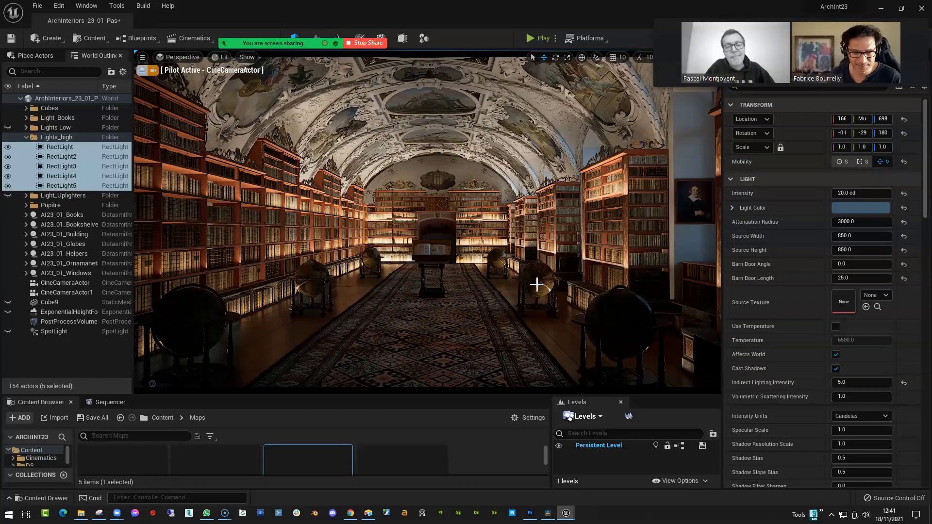
pyautogui.moveTo(233, 131); pyautogui.dragTo(214, 143, button='right')
pyautogui.moveTo(443, 202); pyautogui.dragTo(454, 200)
pyautogui.moveTo(334, 147)
pyautogui.mouseDown(button='right')
pyautogui.moveTo(349, 158)
pyautogui.moveTo(342, 153)
pyautogui.mouseUp(button='right')
pyautogui.press('a')
pyautogui.press('w')
pyautogui.press('w')
pyautogui.press('s')
pyautogui.press('d')
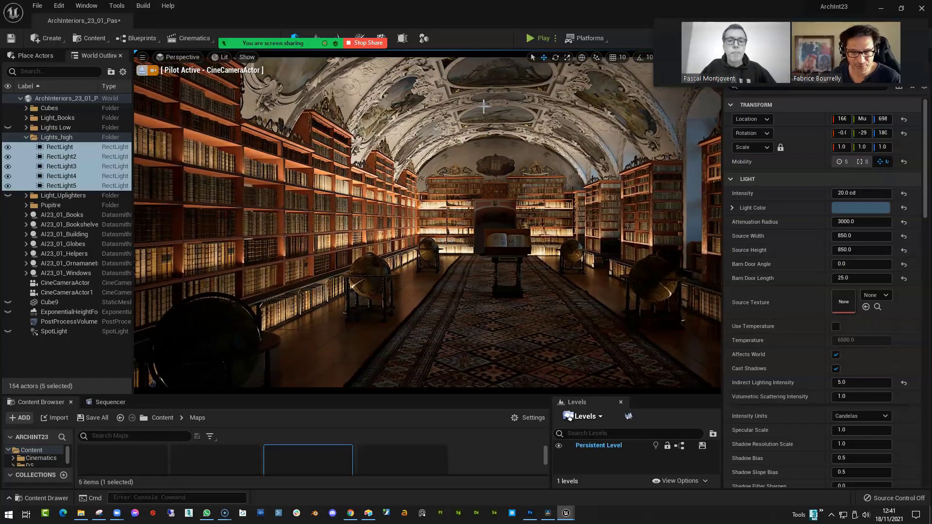
pyautogui.moveTo(418, 243); pyautogui.dragTo(524, 233, button='right')
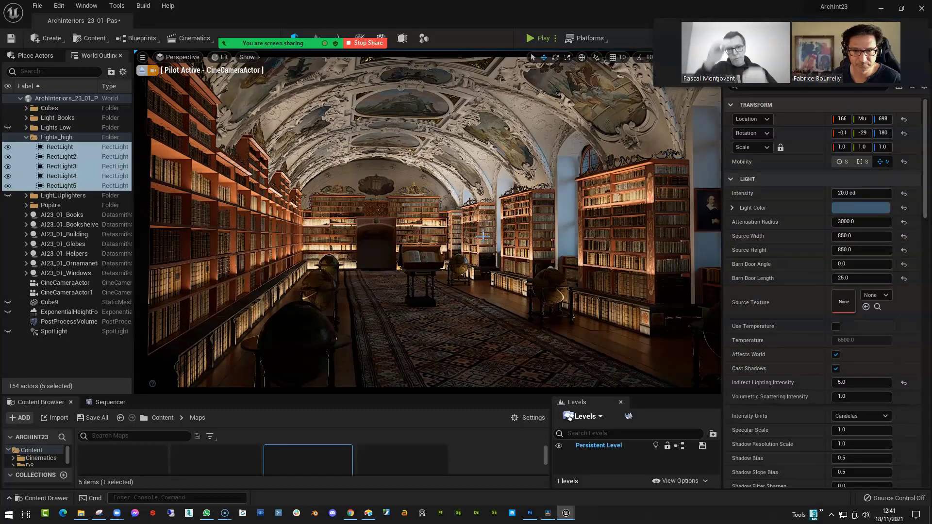
pyautogui.moveTo(483, 237); pyautogui.dragTo(481, 209, button='right')
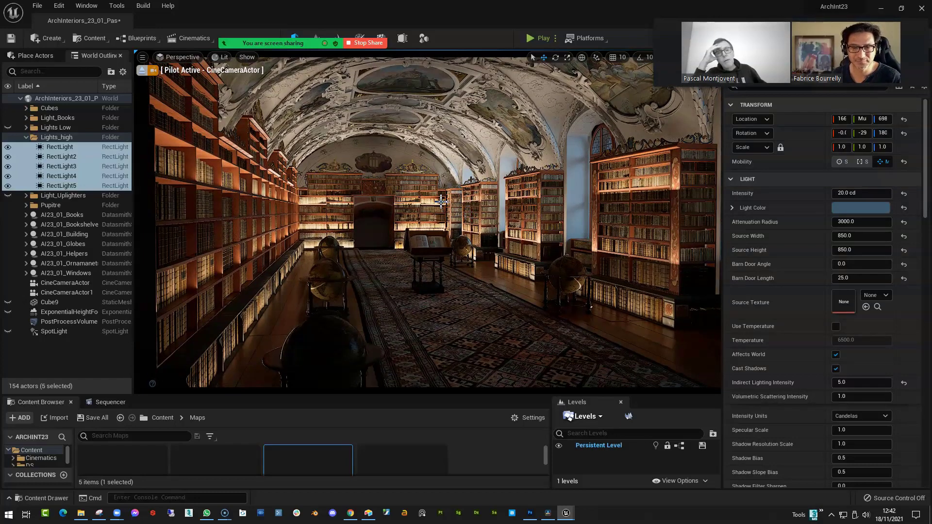
pyautogui.moveTo(441, 201); pyautogui.dragTo(428, 213, button='middle')
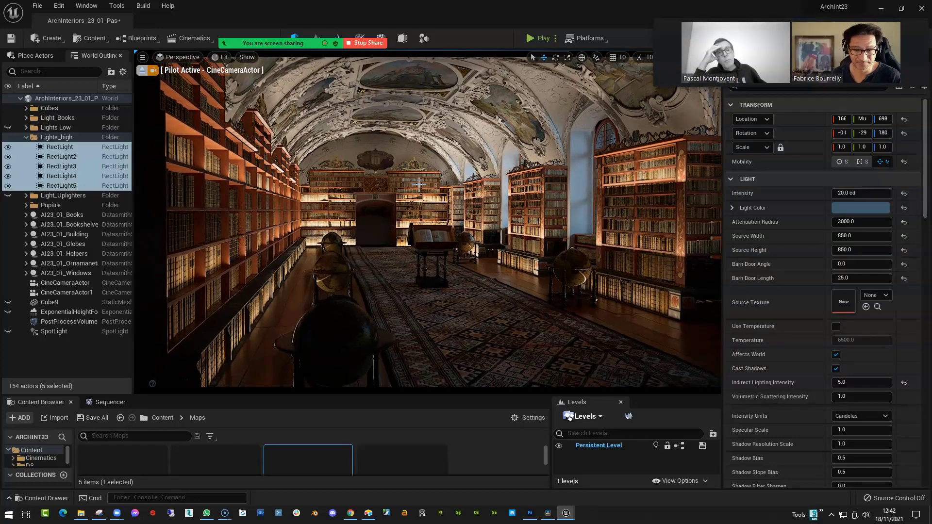
pyautogui.click(142, 57)
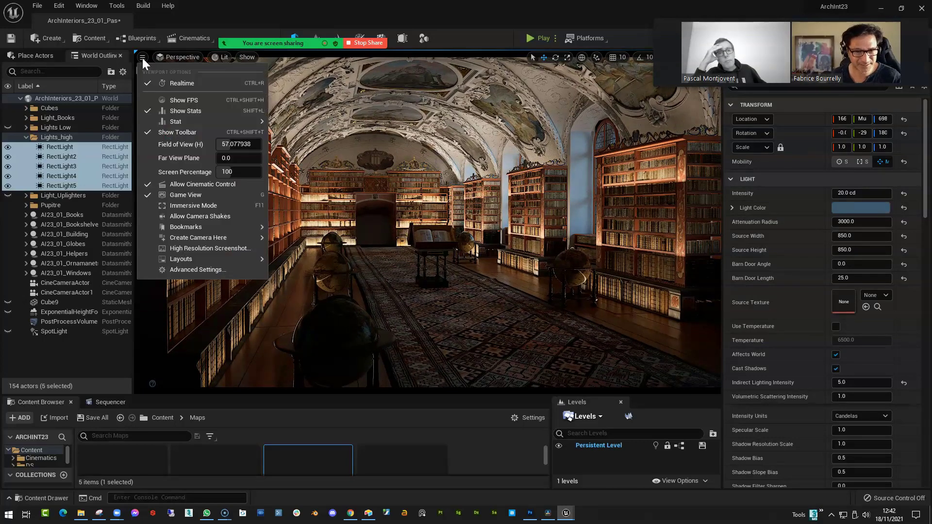
pyautogui.moveTo(387, 143); pyautogui.dragTo(389, 142, button='right')
pyautogui.moveTo(386, 148); pyautogui.dragTo(388, 150, button='middle')
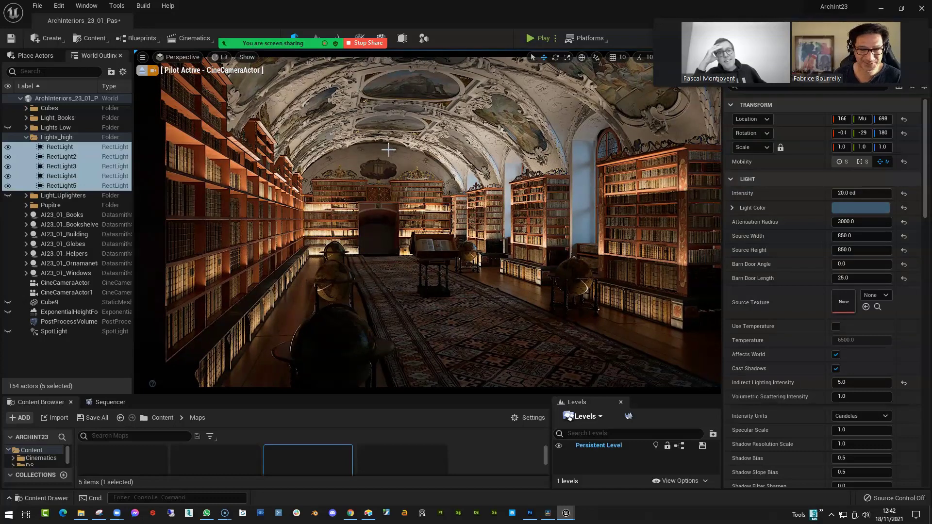
pyautogui.click(141, 57)
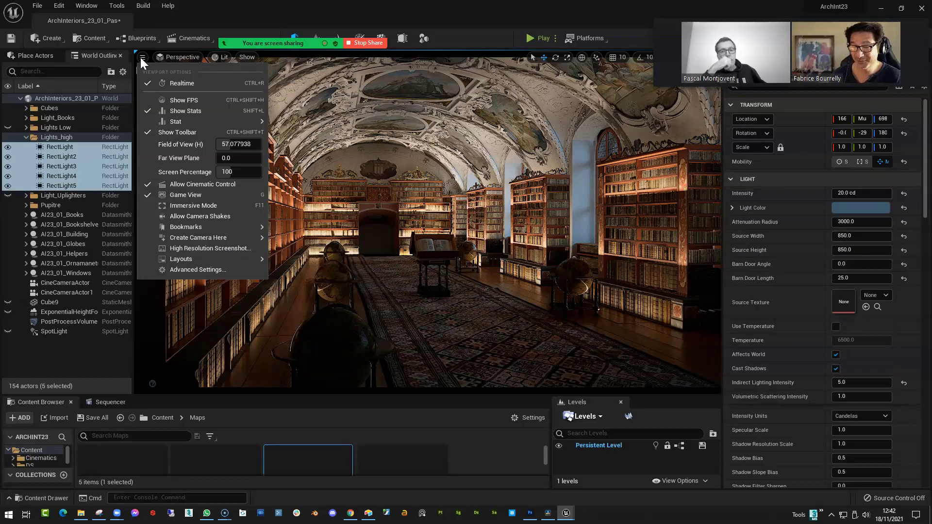
pyautogui.click(179, 56)
pyautogui.click(195, 162)
pyautogui.moveTo(330, 94); pyautogui.dragTo(346, 106, button='right')
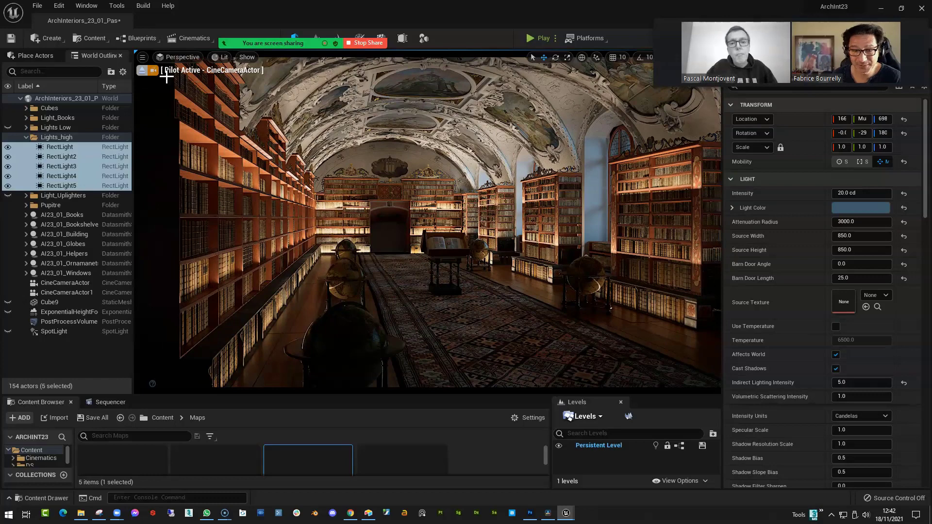
# Step: Show the frame rate in the viewport to check the performance of the lit library scene
pyautogui.click(142, 58)
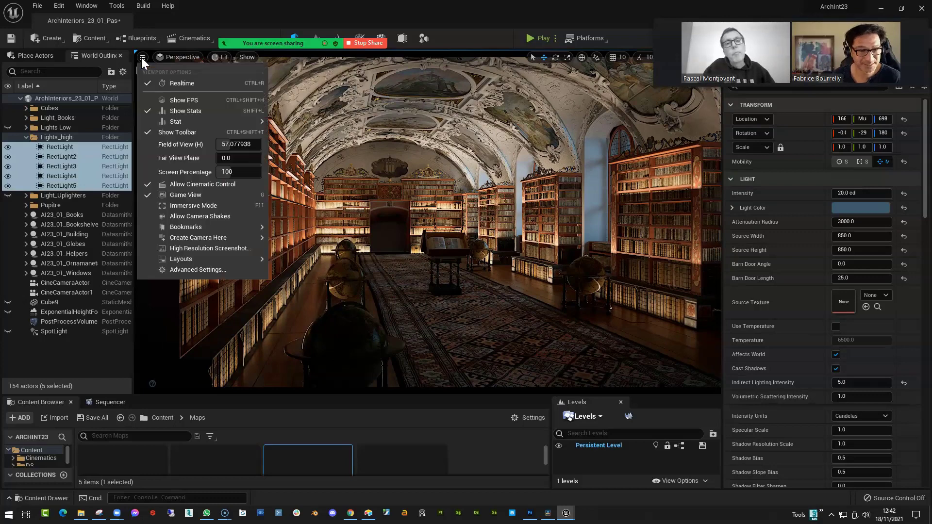
pyautogui.click(177, 101)
pyautogui.moveTo(420, 159); pyautogui.dragTo(426, 159, button='middle')
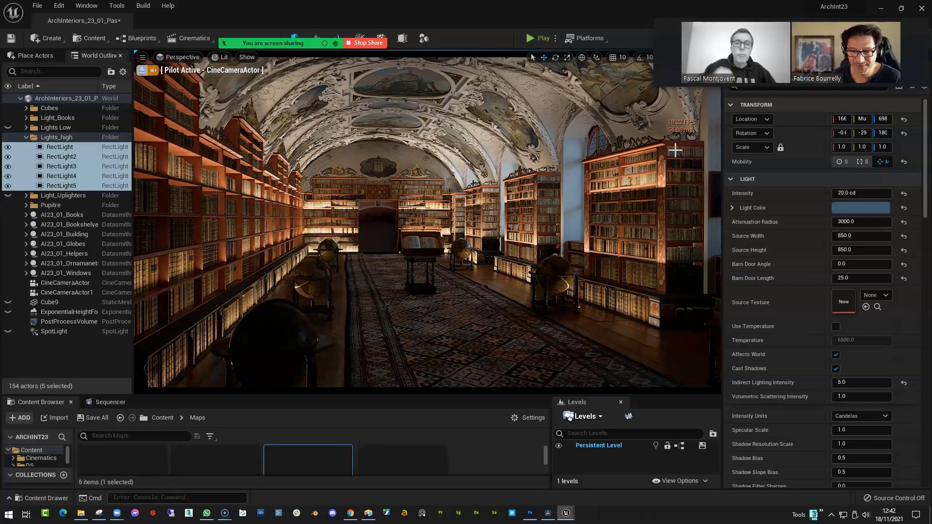
# Step: Turn off Game View to reveal the light icons and select the upper shelf light RectLight25 from Light_Books
pyautogui.moveTo(606, 200); pyautogui.dragTo(600, 199, button='right')
pyautogui.press('g')
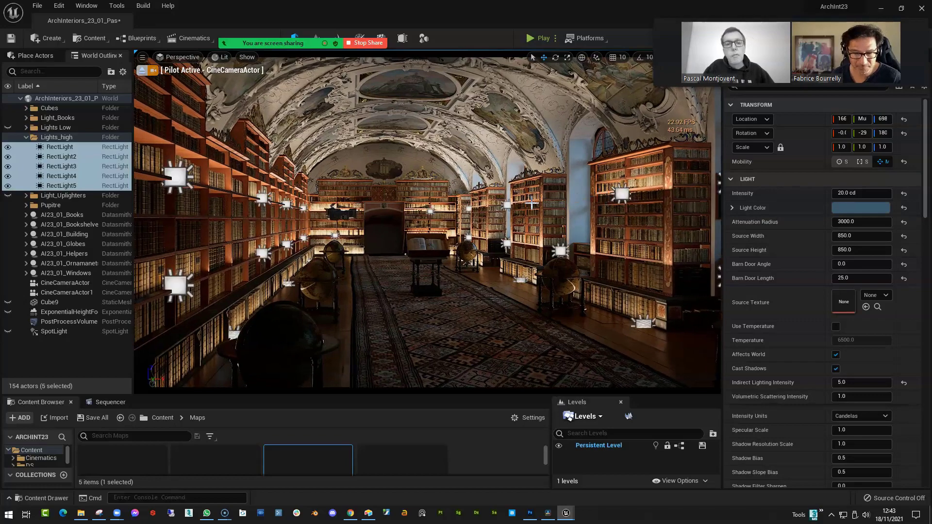
pyautogui.click(175, 177)
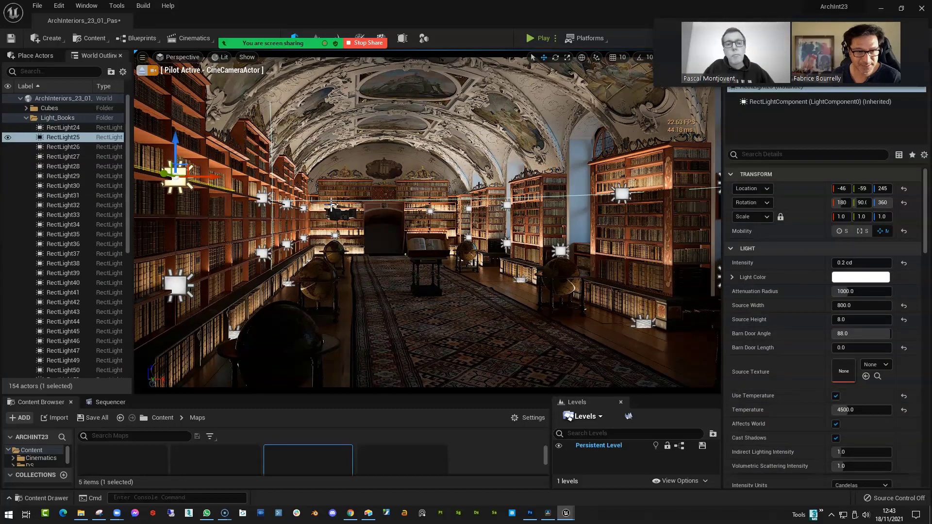
pyautogui.moveTo(540, 256)
pyautogui.mouseDown(button='right')
pyautogui.moveTo(542, 269)
pyautogui.moveTo(544, 238)
pyautogui.moveTo(547, 256)
pyautogui.mouseUp(button='right')
pyautogui.moveTo(547, 256); pyautogui.dragTo(546, 274, button='middle')
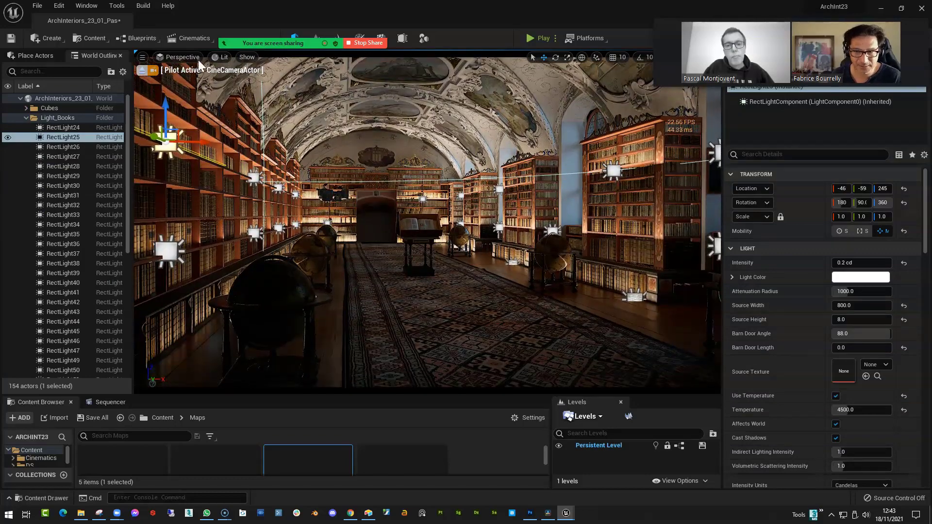
# Step: Hide the frame rate display in the viewport
pyautogui.click(142, 57)
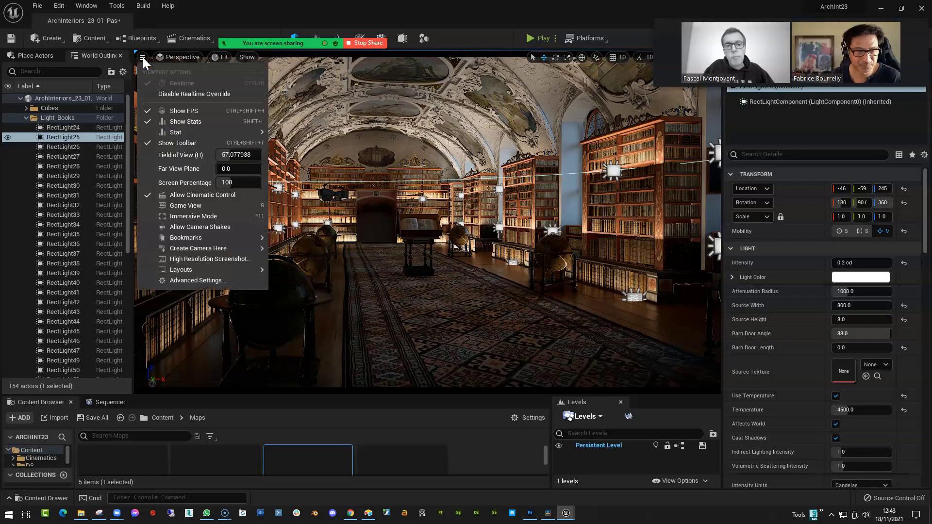
pyautogui.click(185, 111)
pyautogui.moveTo(415, 165); pyautogui.dragTo(422, 154, button='middle')
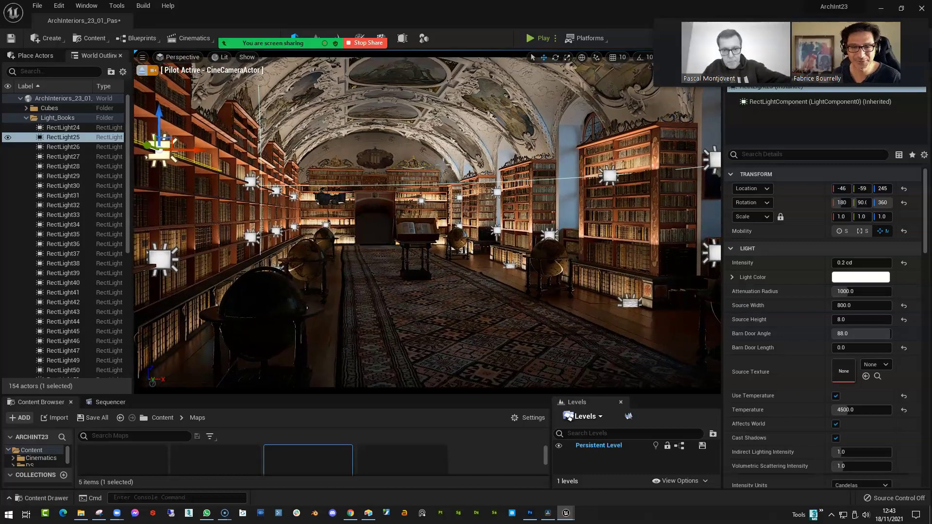
# Step: Examine from several viewpoints how the bookshelf lights are placed along both sides of the library
pyautogui.moveTo(428, 163); pyautogui.dragTo(403, 161, button='right')
pyautogui.press('d')
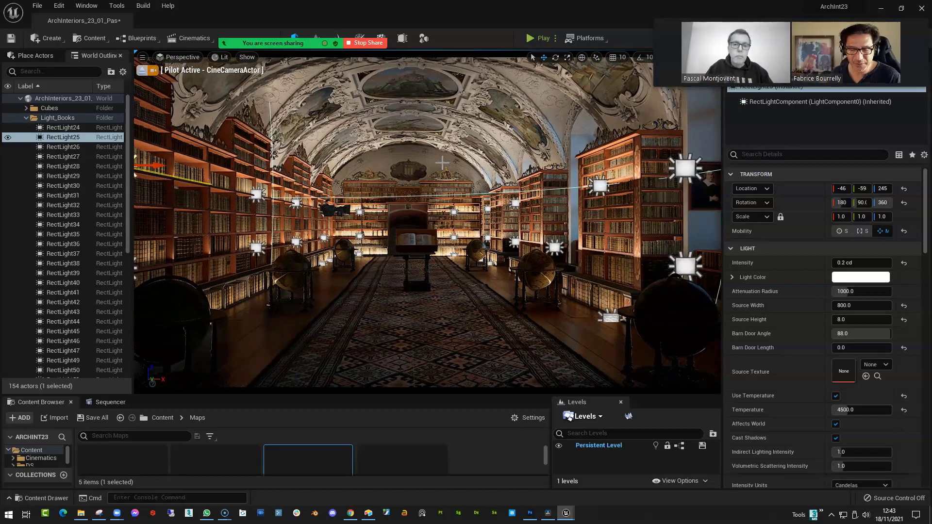
pyautogui.moveTo(444, 169); pyautogui.dragTo(439, 165, button='middle')
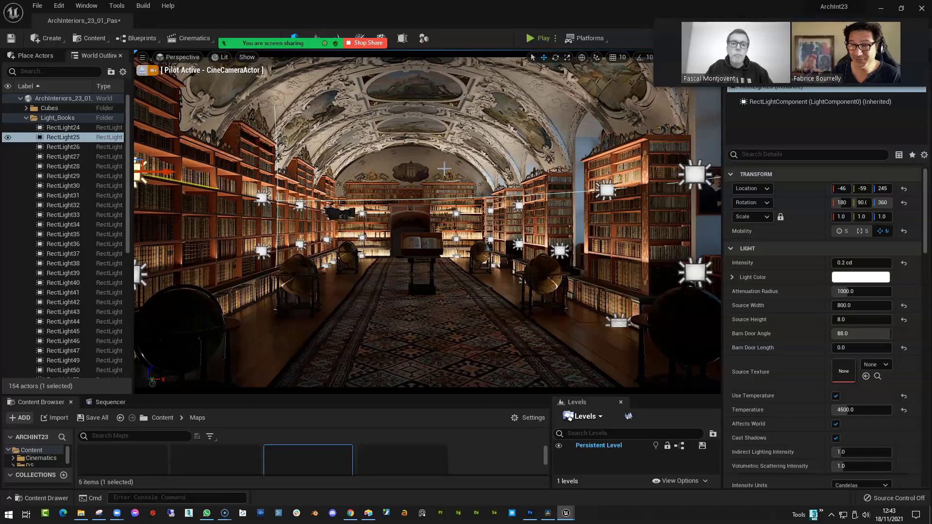
pyautogui.moveTo(371, 252); pyautogui.dragTo(364, 263, button='right')
pyautogui.press('e')
pyautogui.moveTo(371, 243); pyautogui.dragTo(361, 242)
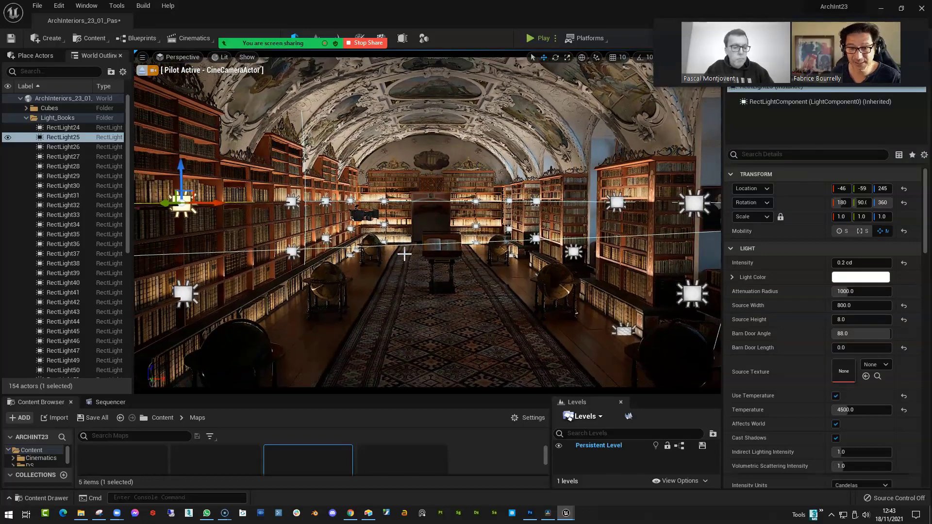
pyautogui.press('a')
pyautogui.moveTo(403, 250); pyautogui.dragTo(409, 245, button='right')
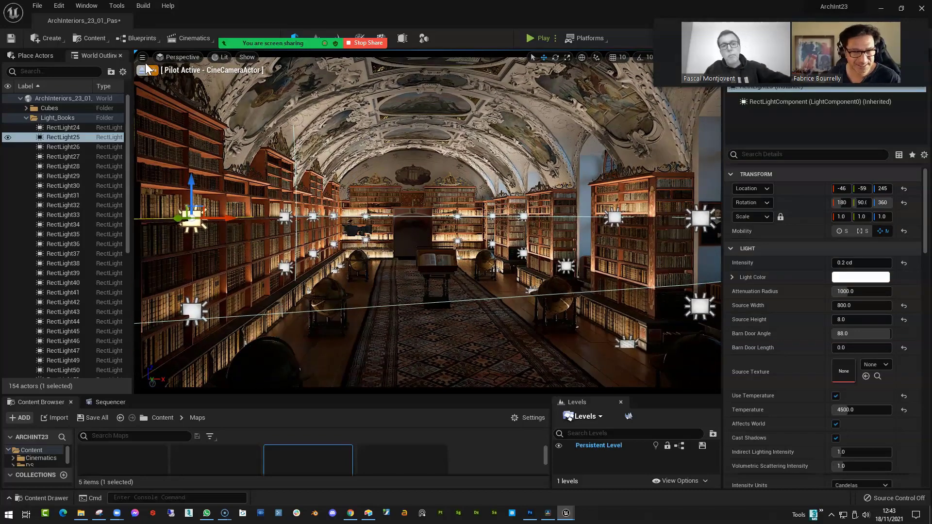
# Step: Collapse the Light_Books folder and turn Game View back on to hide the light icons
pyautogui.click(26, 118)
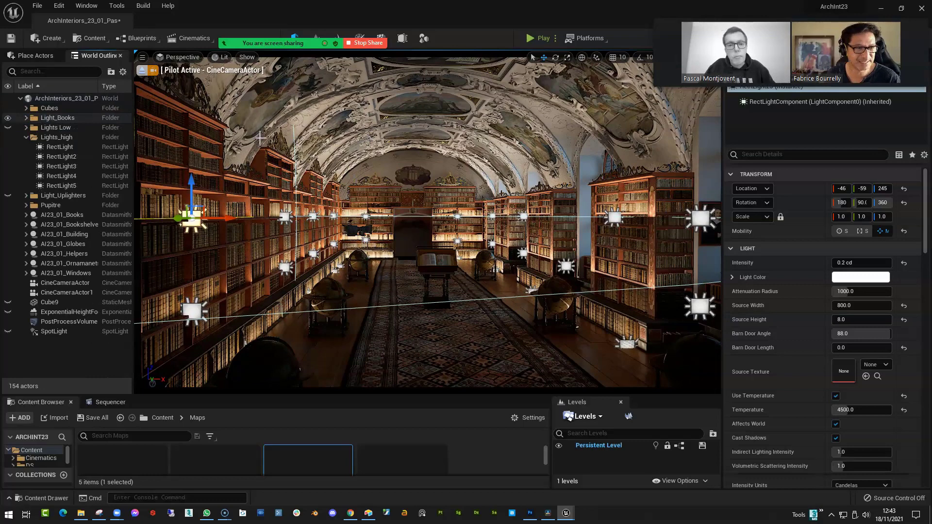
pyautogui.moveTo(442, 178); pyautogui.dragTo(435, 183, button='middle')
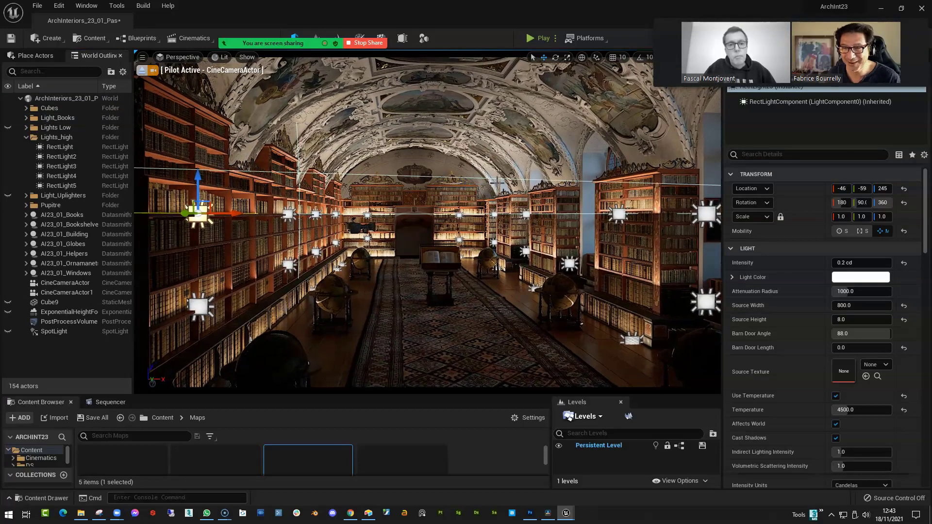
pyautogui.moveTo(436, 183); pyautogui.dragTo(440, 192, button='right')
pyautogui.press('w')
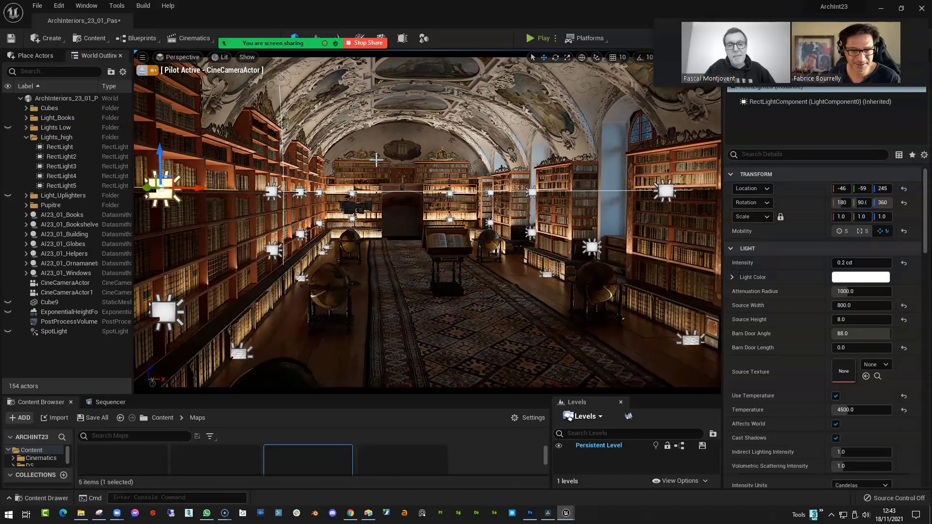
pyautogui.moveTo(376, 160); pyautogui.dragTo(378, 153, button='right')
pyautogui.press('g')
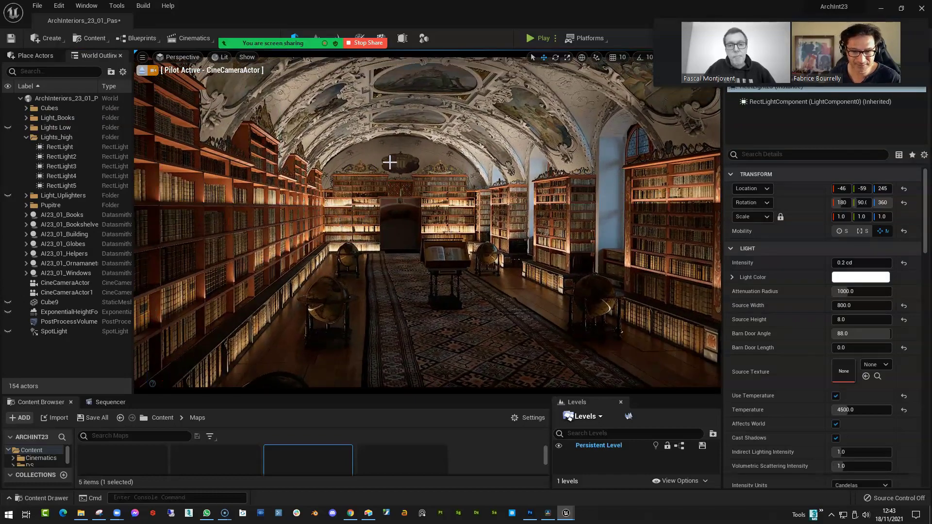
# Step: Examine the shelves, globes, carpet and vault under the bookshelf and window lights from different distances and angles
pyautogui.moveTo(401, 164); pyautogui.dragTo(402, 171, button='middle')
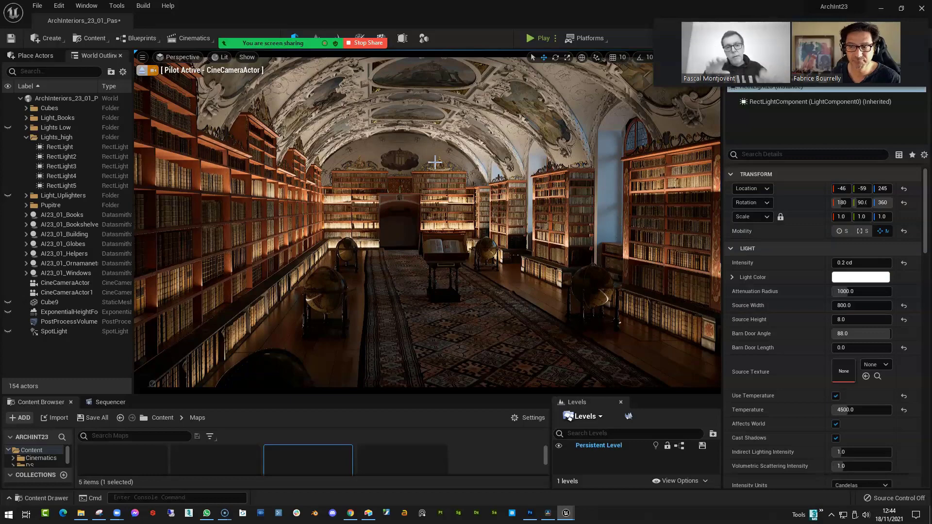
pyautogui.scroll(-2, 435, 163)
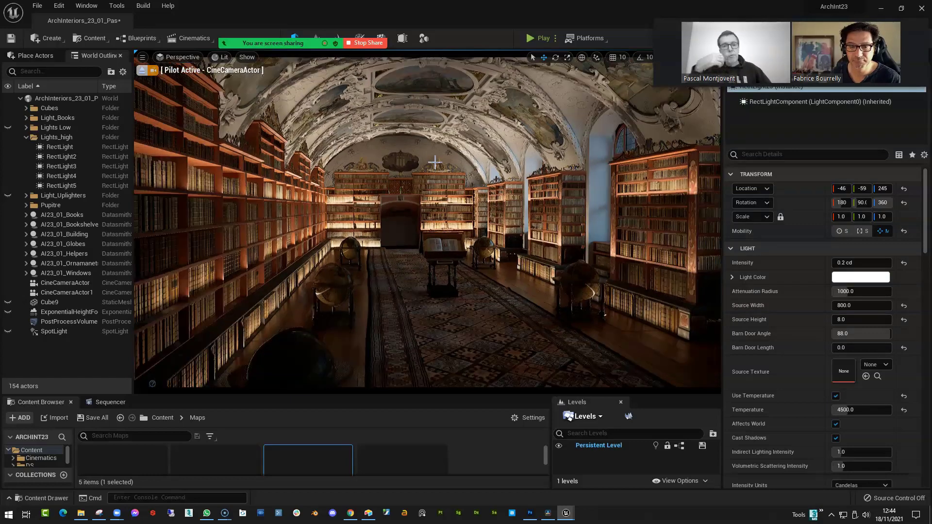
pyautogui.scroll(2, 435, 162)
pyautogui.scroll(-2, 435, 162)
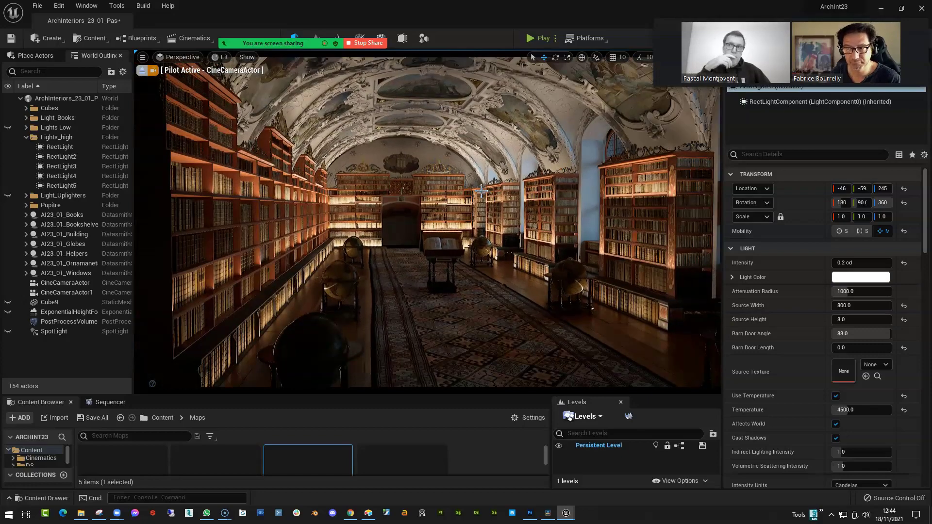
pyautogui.moveTo(474, 189); pyautogui.dragTo(519, 200, button='middle')
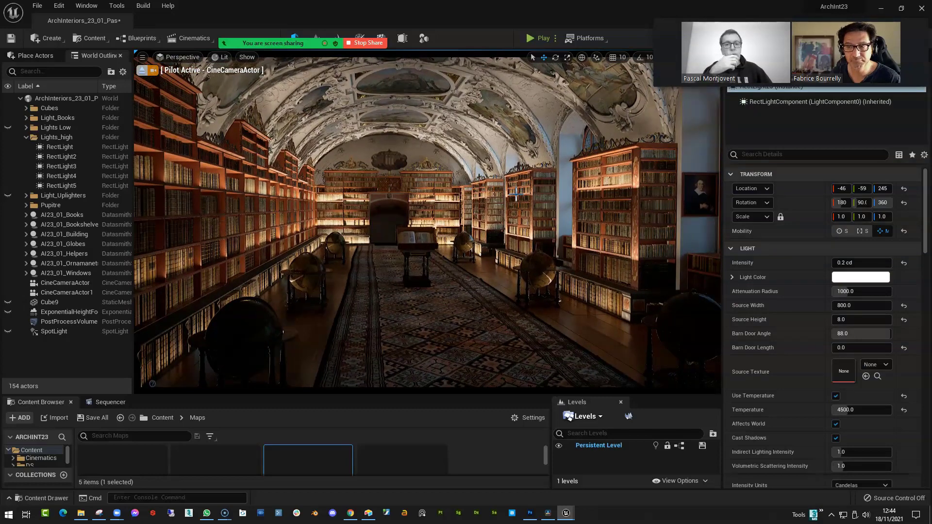
pyautogui.moveTo(519, 200)
pyautogui.mouseDown(button='right')
pyautogui.moveTo(496, 203)
pyautogui.moveTo(516, 196)
pyautogui.mouseUp(button='right')
pyautogui.moveTo(516, 196); pyautogui.dragTo(532, 207, button='middle')
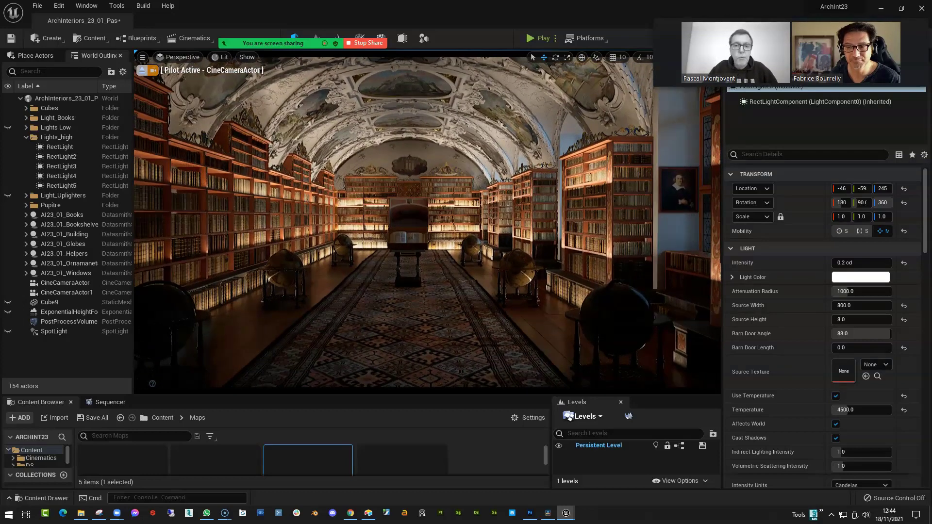
pyautogui.scroll(-2, 516, 195)
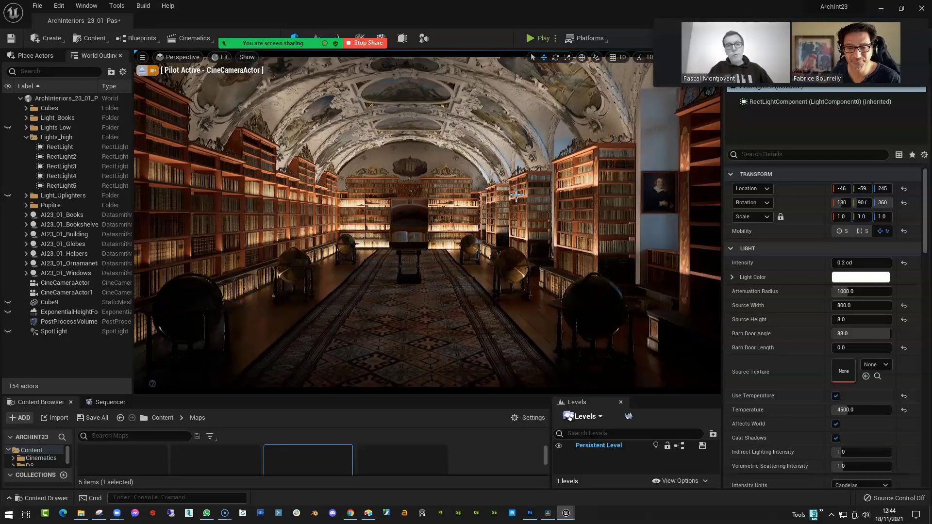
pyautogui.moveTo(508, 196); pyautogui.dragTo(432, 193, button='right')
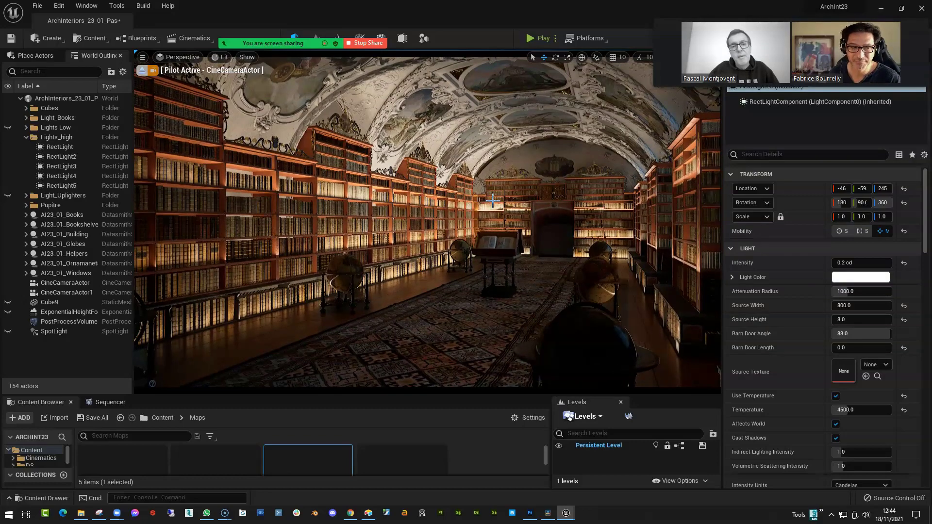
pyautogui.moveTo(427, 222); pyautogui.dragTo(538, 222, button='right')
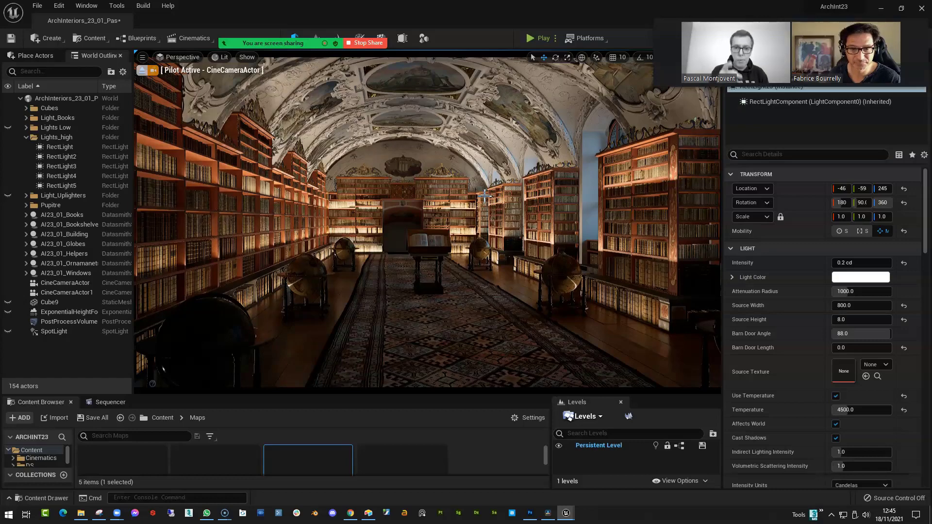
# Step: Collapse the Lights_high folder and switch off all lighting by hiding the Light_Books and Lights_high folders
pyautogui.click(26, 137)
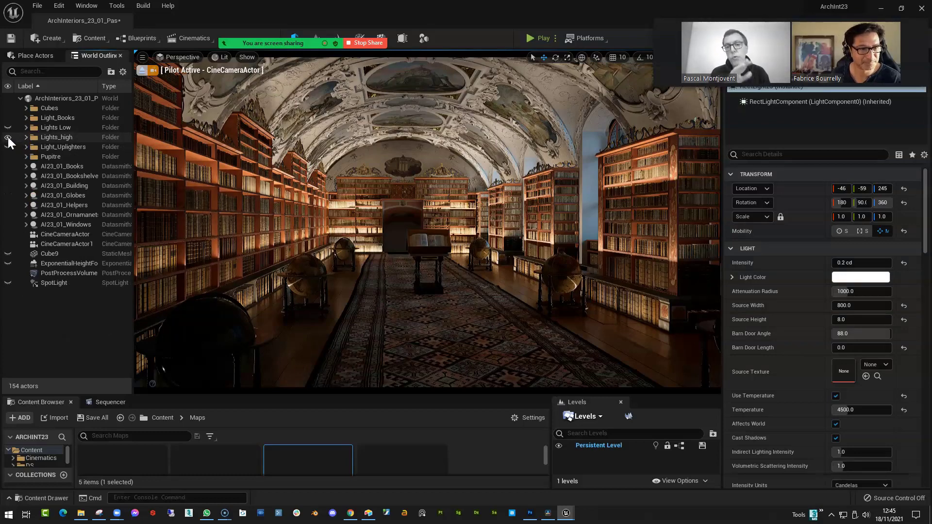
pyautogui.click(8, 146)
pyautogui.click(8, 127)
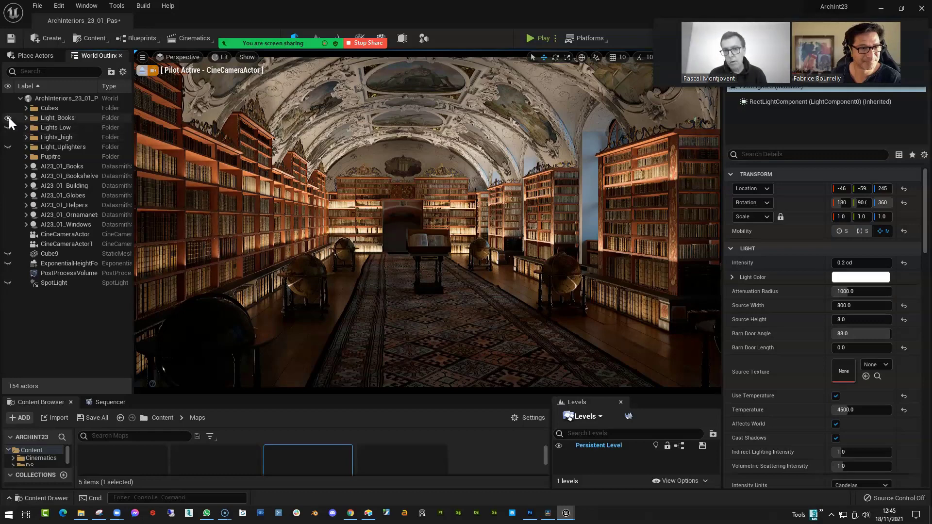
pyautogui.click(7, 127)
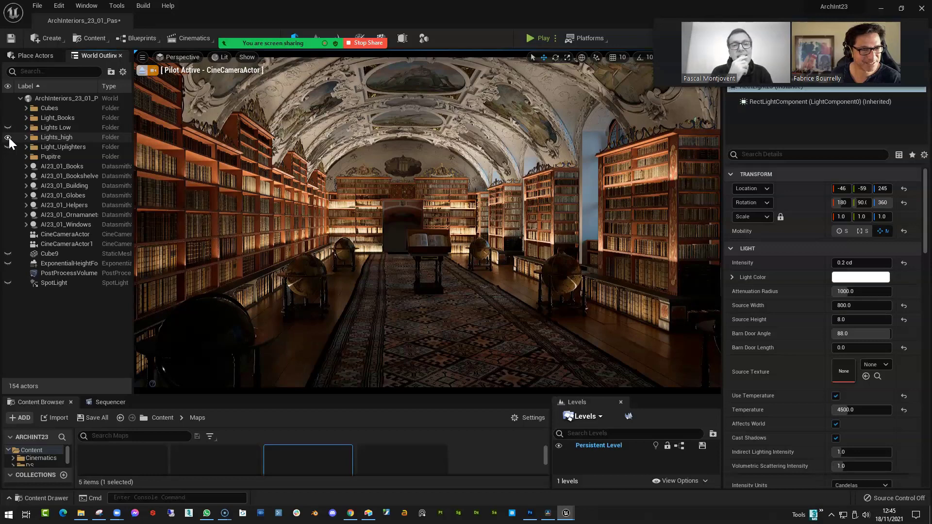
pyautogui.click(8, 118)
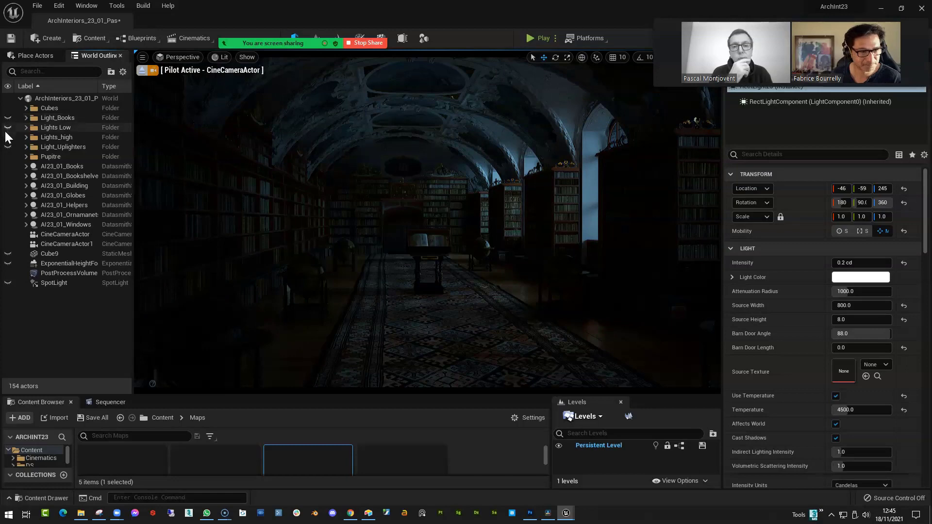
pyautogui.click(7, 138)
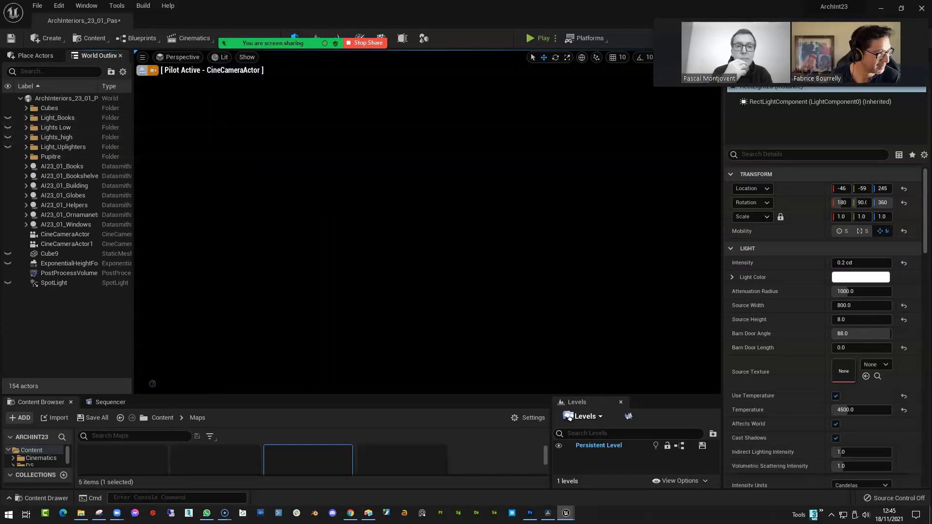
# Step: Close the SI_Library material, select the library carpet mesh and open its AI23_01_carpet material
pyautogui.moveTo(0, 154); pyautogui.dragTo(590, 111)
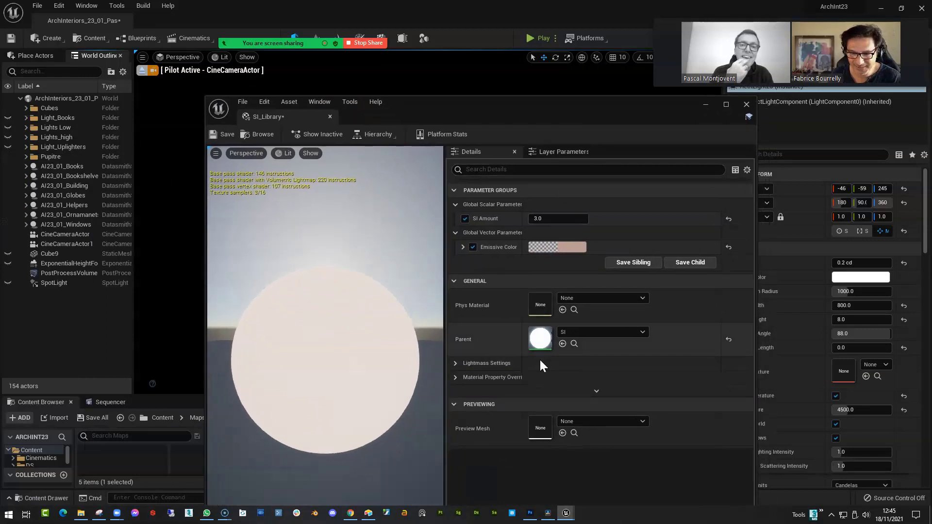
pyautogui.click(747, 104)
pyautogui.click(440, 350)
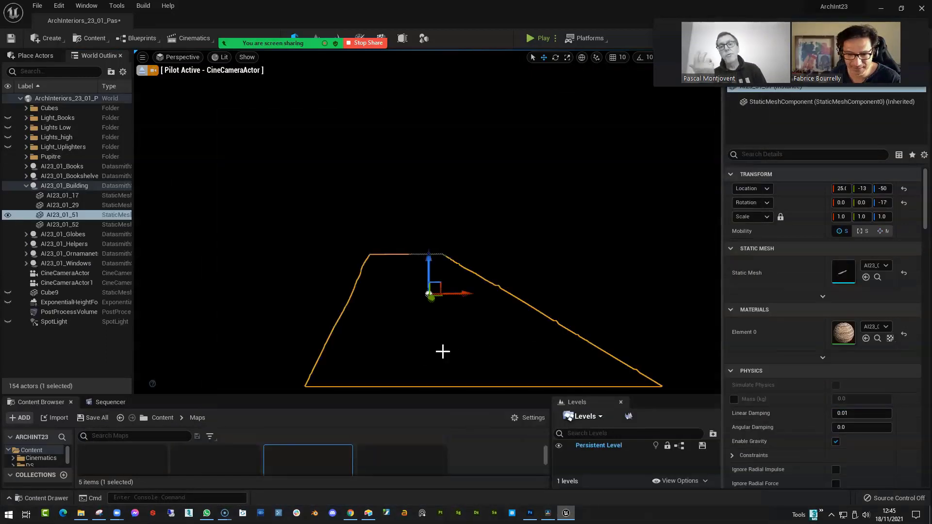
pyautogui.doubleClick(843, 334)
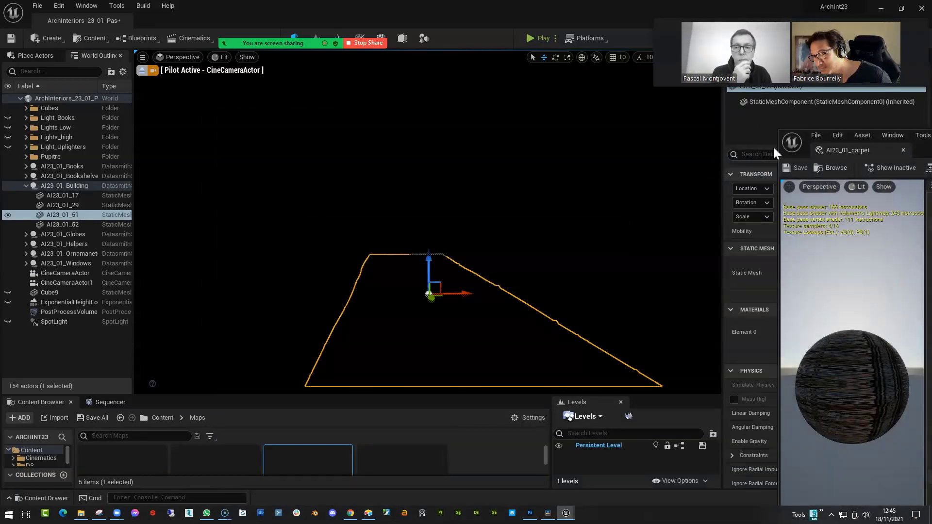
# Step: Open the parent material of AI23_01_carpet and set its Self illumination parameter's default value to 0.05
pyautogui.moveTo(779, 147); pyautogui.dragTo(276, 89)
pyautogui.doubleClick(394, 486)
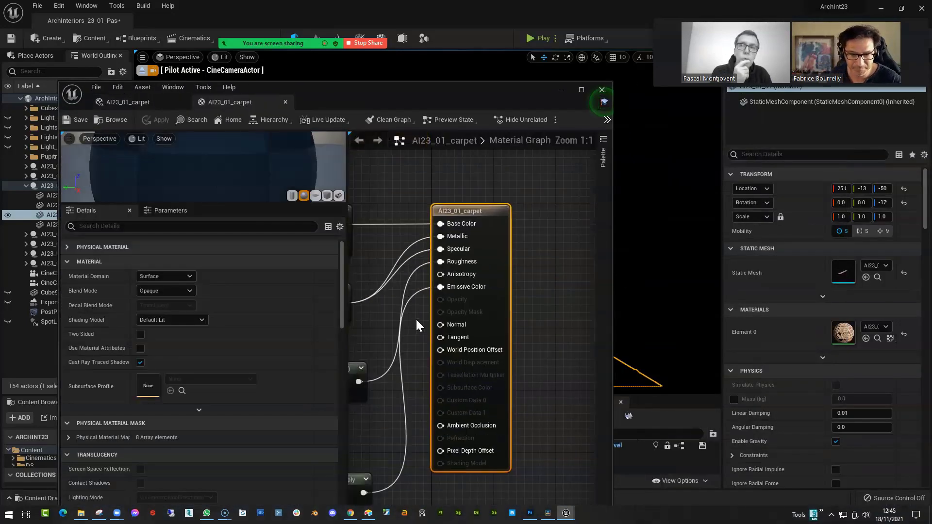
pyautogui.moveTo(447, 348); pyautogui.dragTo(578, 270, button='right')
pyautogui.click(427, 377)
pyautogui.click(170, 293)
pyautogui.write('0.05')
pyautogui.press('Return')
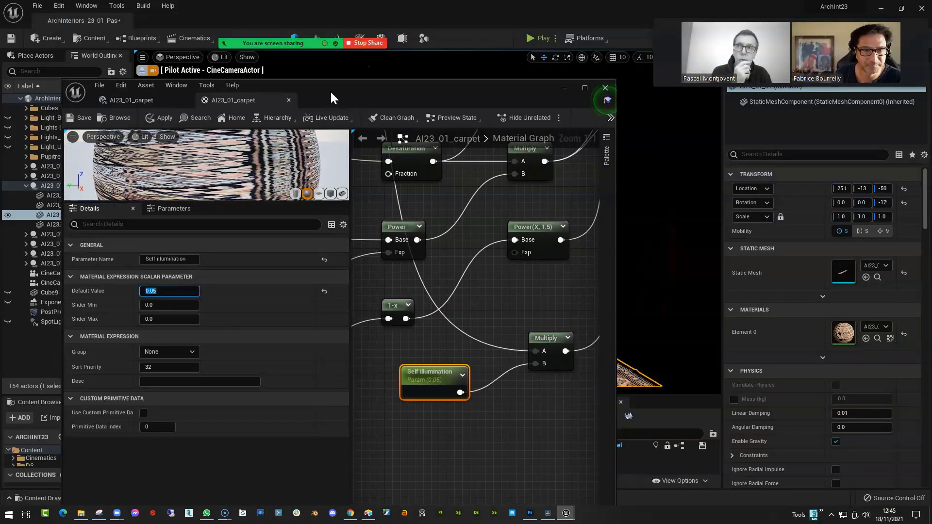
# Step: Save the carpet material with its window moved clear of the scene, and clear the selection in the level
pyautogui.moveTo(343, 94); pyautogui.dragTo(785, 108)
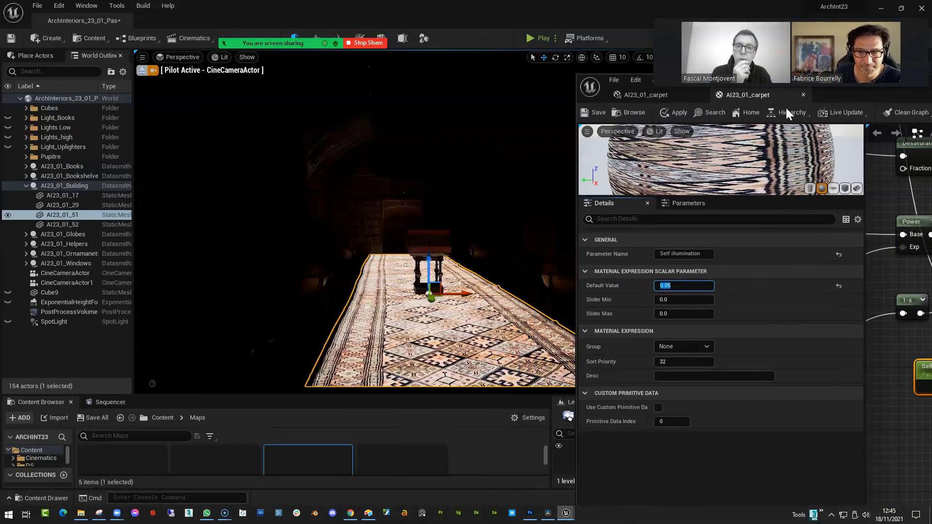
pyautogui.click(594, 115)
pyautogui.moveTo(504, 227); pyautogui.dragTo(515, 216, button='right')
pyautogui.press('Escape')
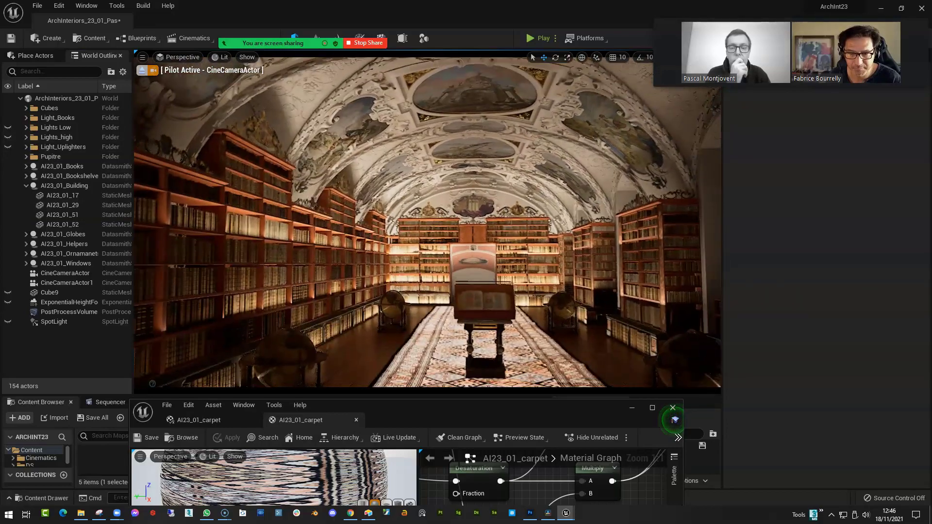
# Step: Dim the light colour of all RectLights in the Light_Books folder to a neutral grey with value 0.385417
pyautogui.click(26, 118)
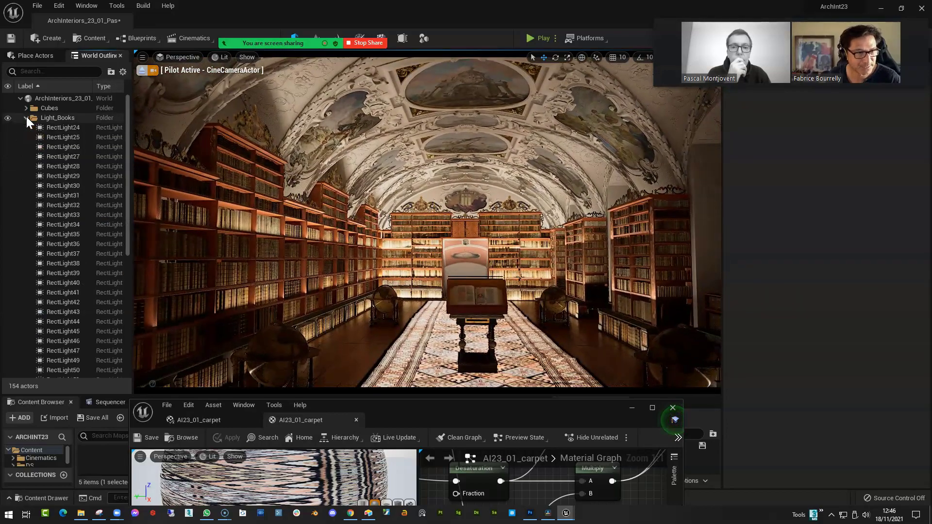
pyautogui.click(56, 129)
pyautogui.scroll(-1, 126, 211)
pyautogui.moveTo(126, 216); pyautogui.dragTo(123, 261)
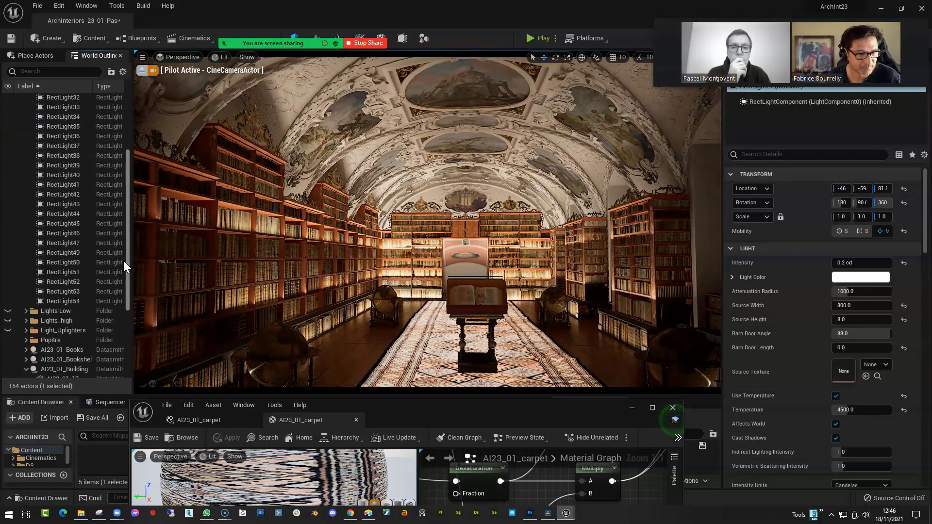
pyautogui.keyDown('shift'); pyautogui.click(56, 298); pyautogui.keyUp('shift')
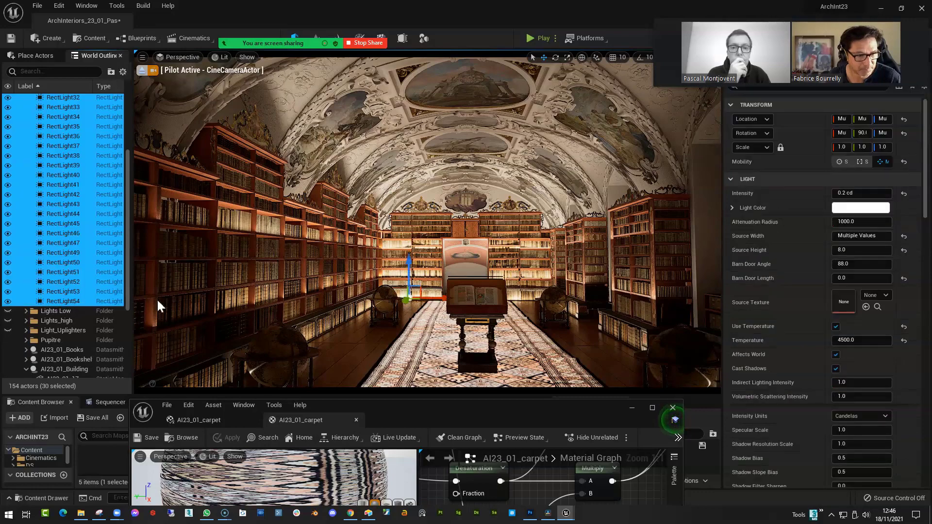
pyautogui.click(865, 207)
pyautogui.moveTo(794, 296); pyautogui.dragTo(794, 309)
pyautogui.moveTo(427, 224); pyautogui.dragTo(430, 231, button='right')
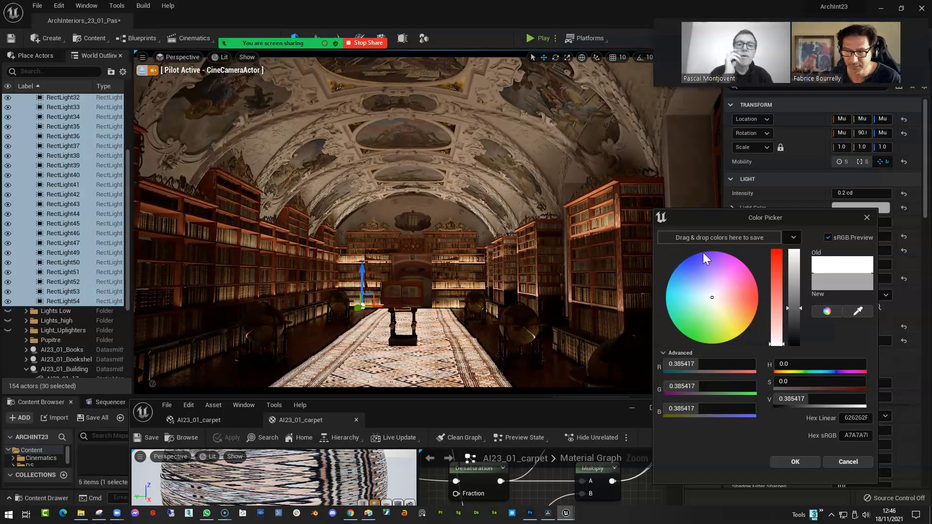
pyautogui.moveTo(714, 218); pyautogui.dragTo(723, 177)
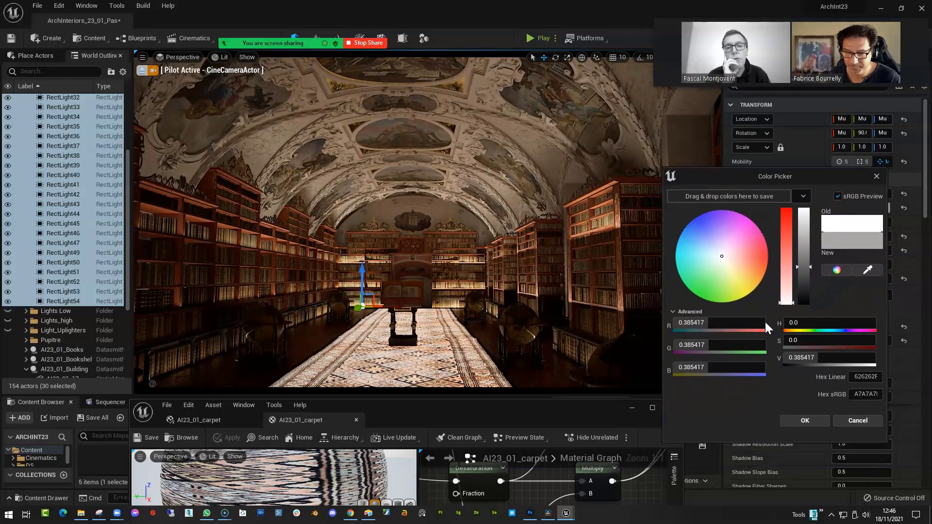
pyautogui.click(801, 420)
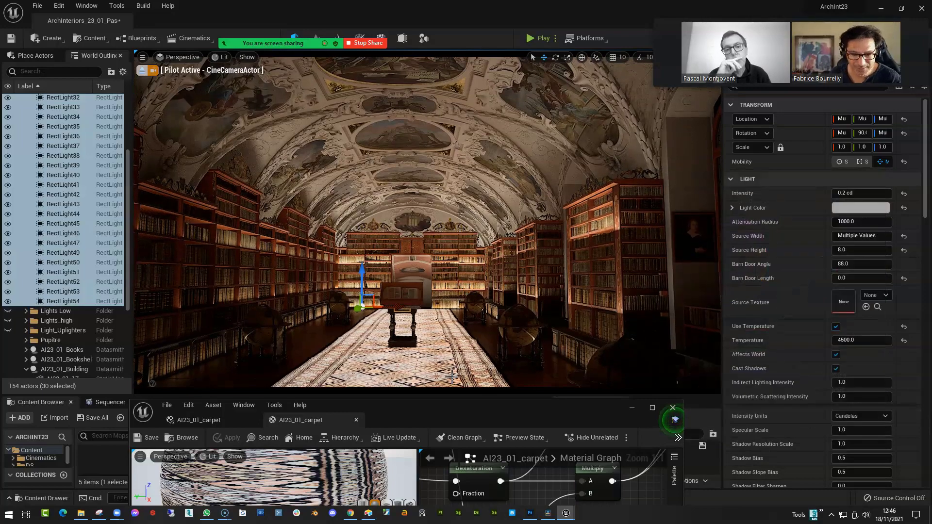
# Step: Check the carpet material's Self illumination parameter and examine the vault and shelves under the dimmed bookshelf lights, leaving nothing selected
pyautogui.moveTo(441, 415); pyautogui.dragTo(431, 181)
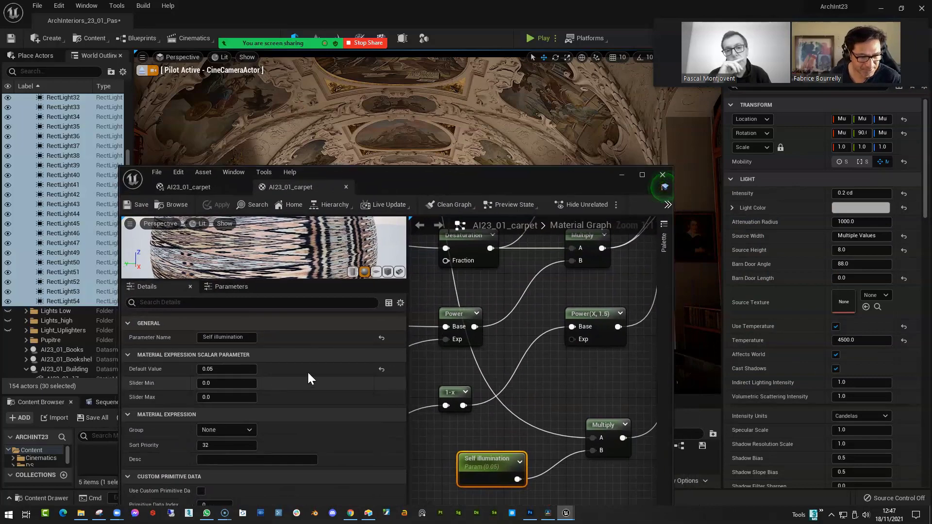
pyautogui.moveTo(444, 177); pyautogui.dragTo(387, 415)
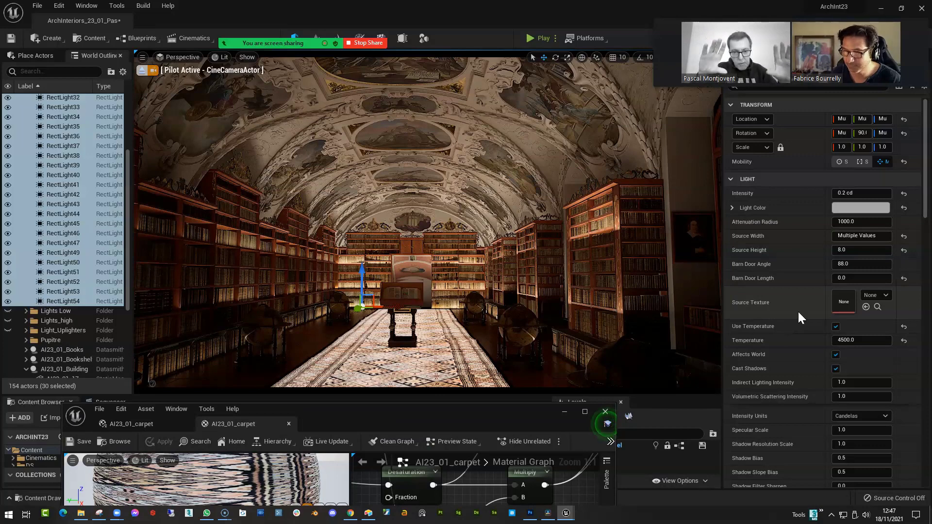
pyautogui.moveTo(526, 293); pyautogui.dragTo(511, 299, button='middle')
pyautogui.moveTo(510, 299); pyautogui.dragTo(514, 252, button='right')
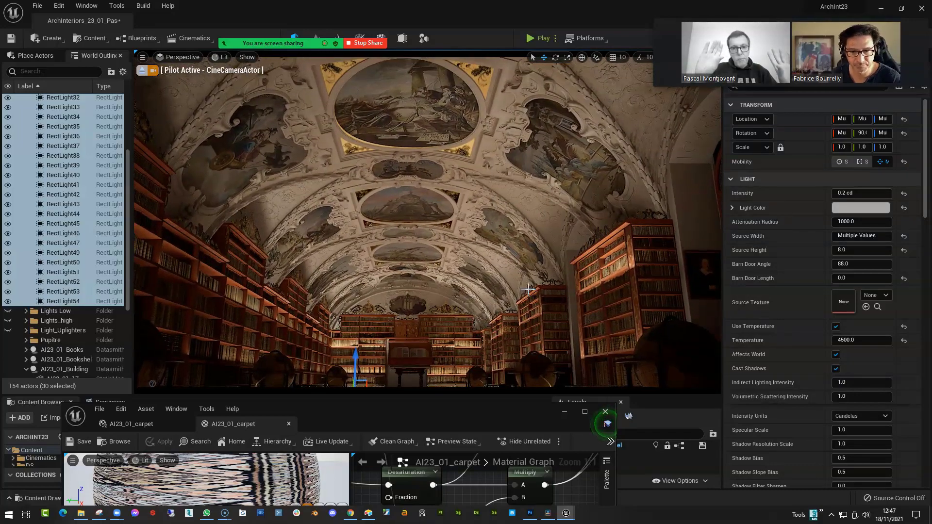
pyautogui.press('Escape')
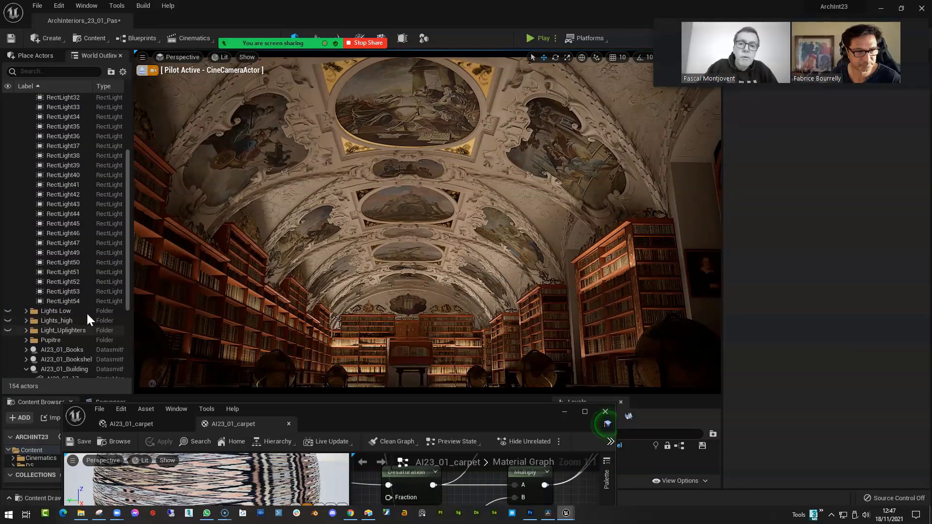
# Step: Reselect all the Light_Books RectLights and brighten their light colour to a neutral grey with value 0.479167
pyautogui.click(88, 298)
pyautogui.moveTo(129, 272); pyautogui.dragTo(137, 170)
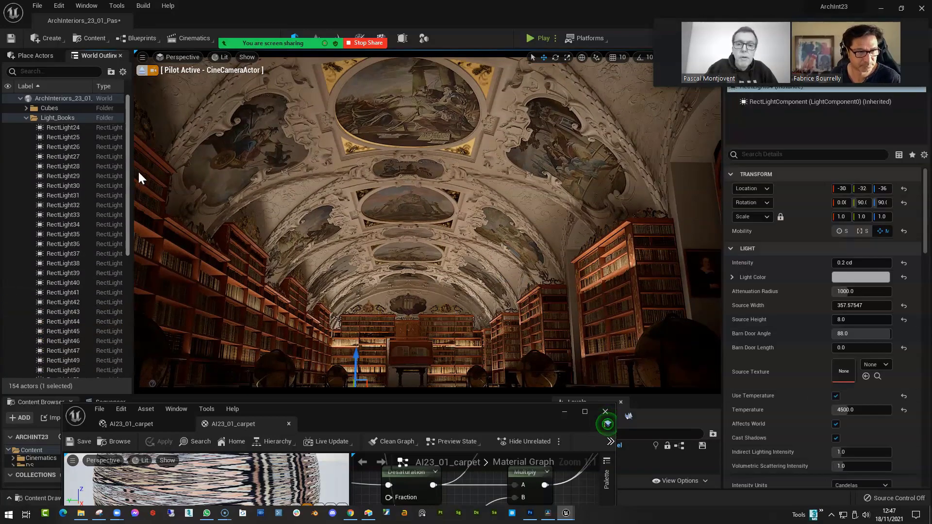
pyautogui.keyDown('shift'); pyautogui.click(68, 127); pyautogui.keyUp('shift')
pyautogui.click(860, 209)
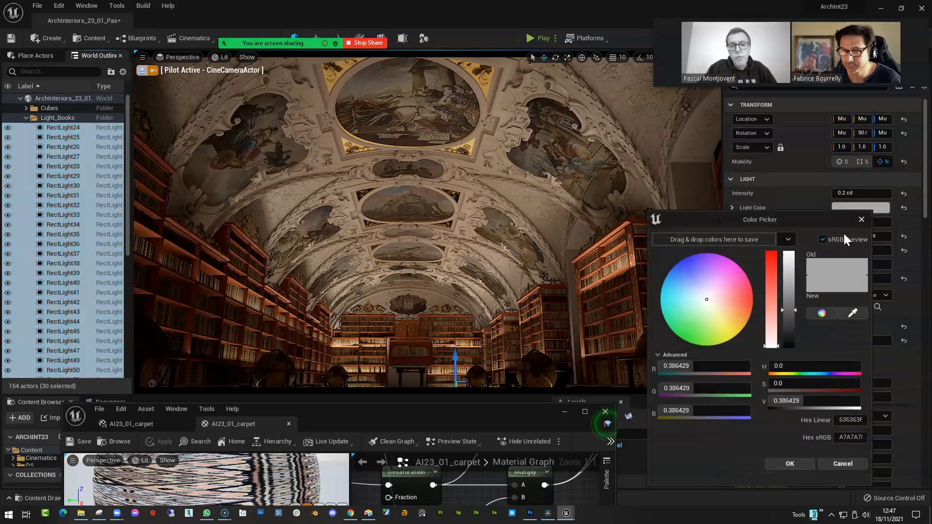
pyautogui.moveTo(756, 223); pyautogui.dragTo(850, 187)
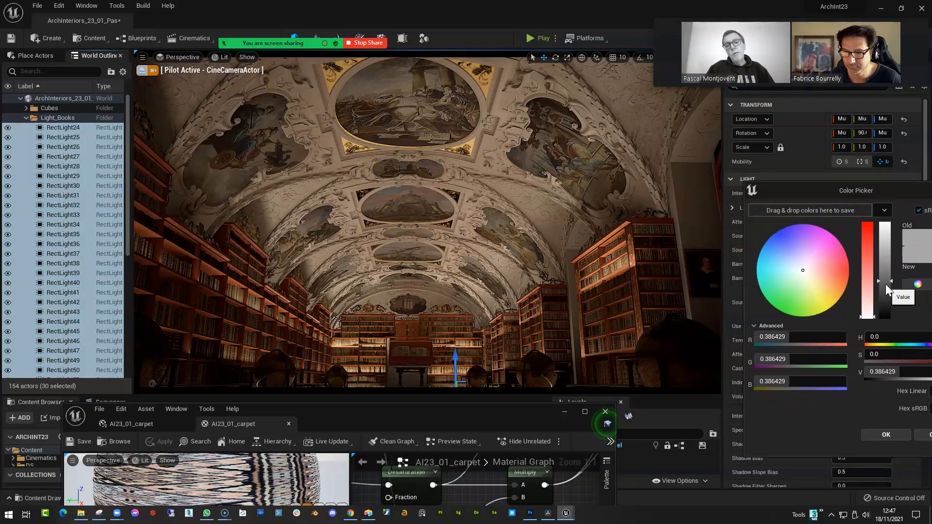
pyautogui.moveTo(886, 281); pyautogui.dragTo(885, 270)
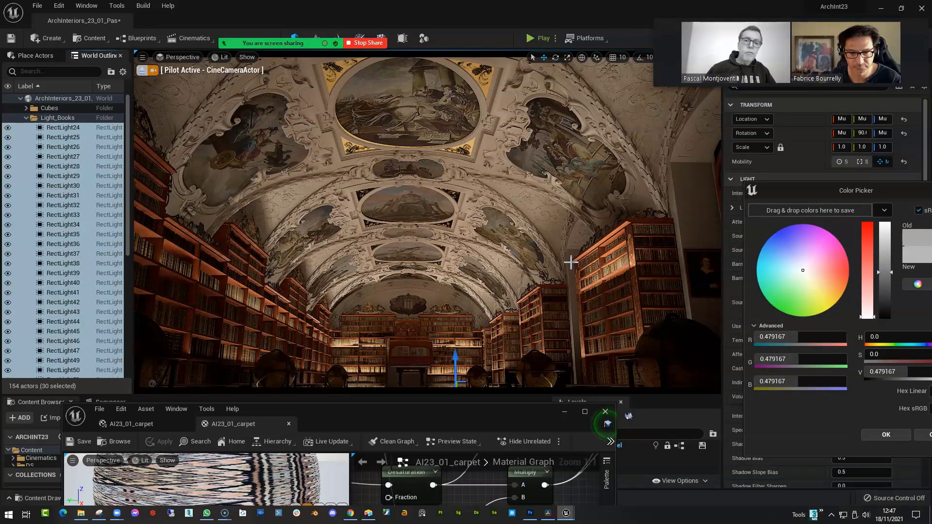
pyautogui.moveTo(790, 190); pyautogui.dragTo(762, 164)
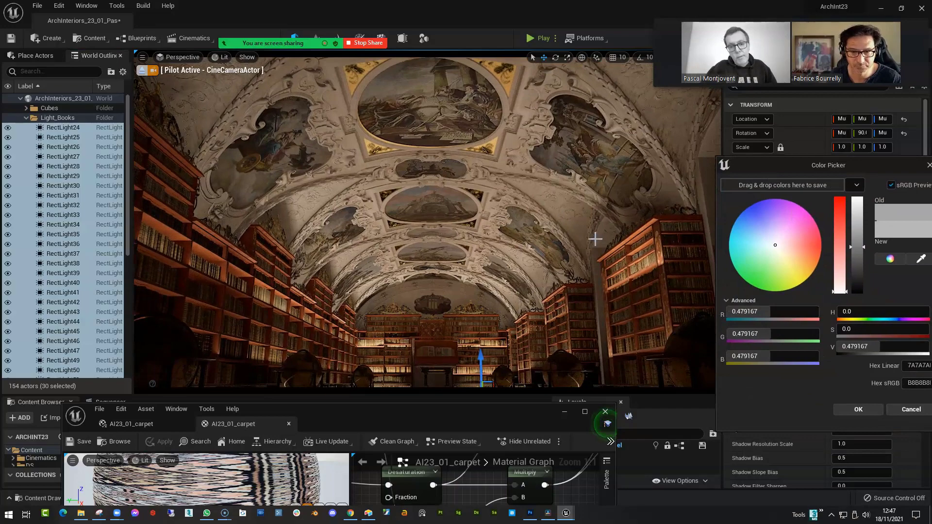
pyautogui.press('Escape')
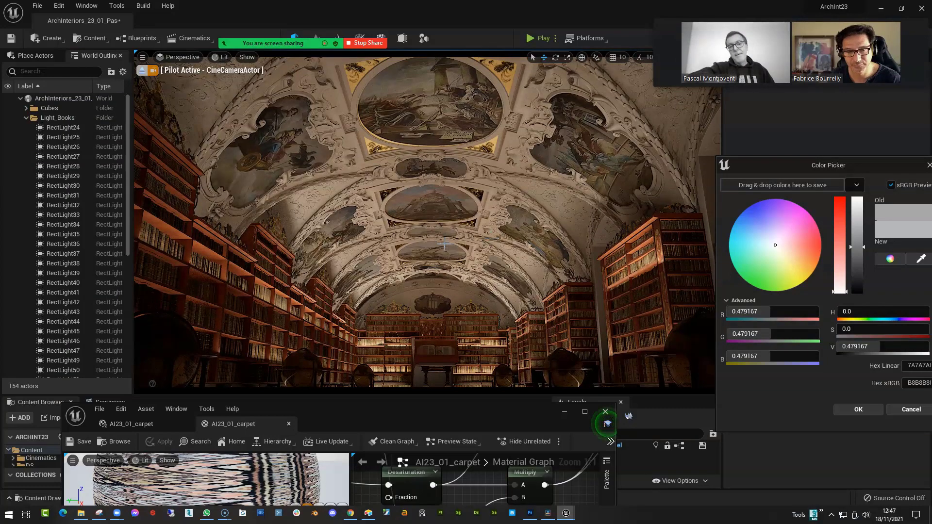
# Step: Collapse the Light_Books folder, show the SpotLight and reposition it above the lectern on the hall's centre line
pyautogui.click(26, 118)
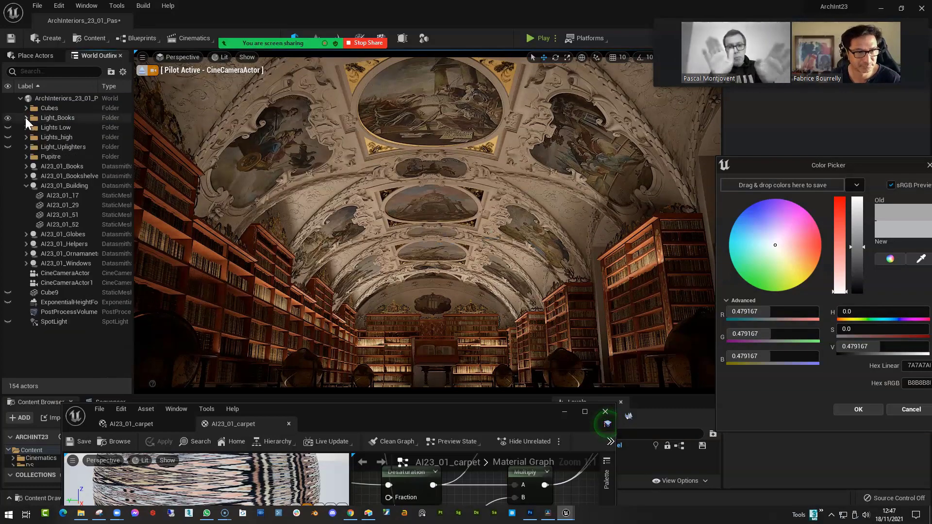
pyautogui.click(8, 322)
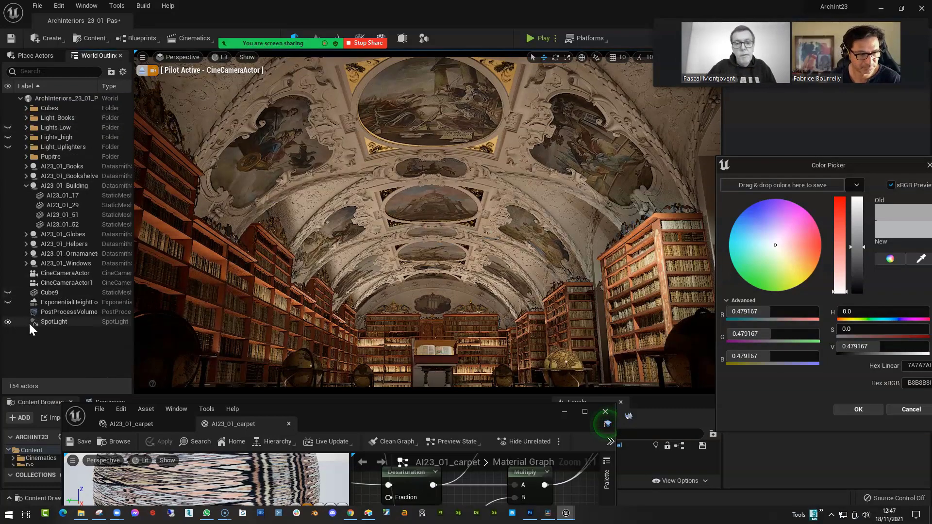
pyautogui.click(72, 322)
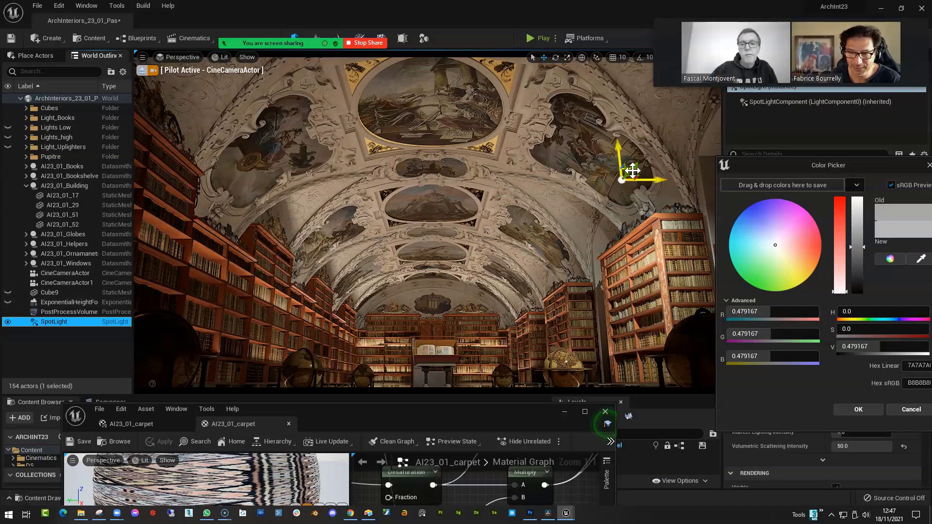
pyautogui.moveTo(631, 171); pyautogui.dragTo(517, 221)
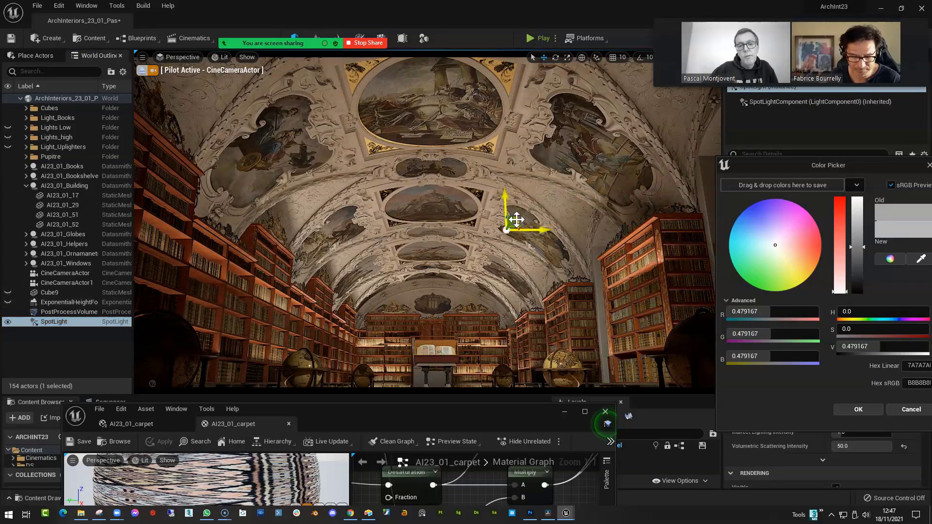
pyautogui.press('e')
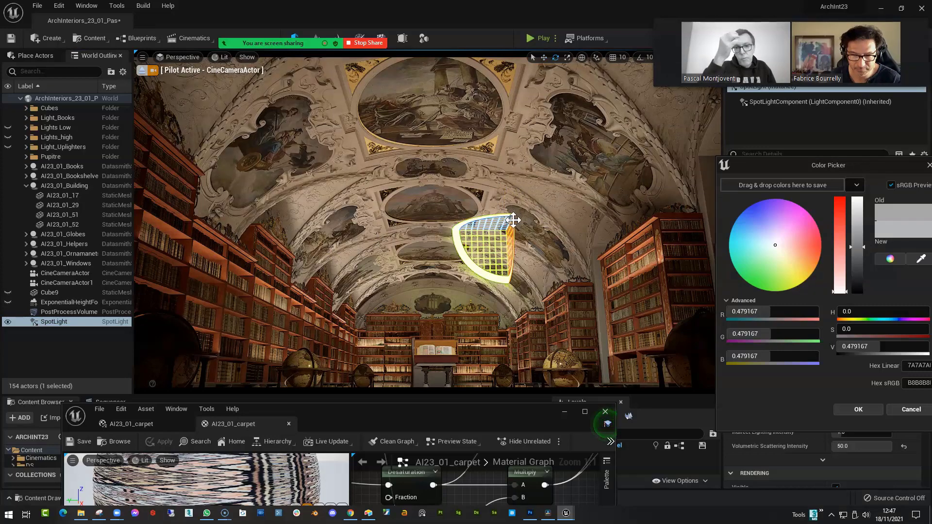
pyautogui.moveTo(513, 222); pyautogui.dragTo(433, 230)
pyautogui.press('w')
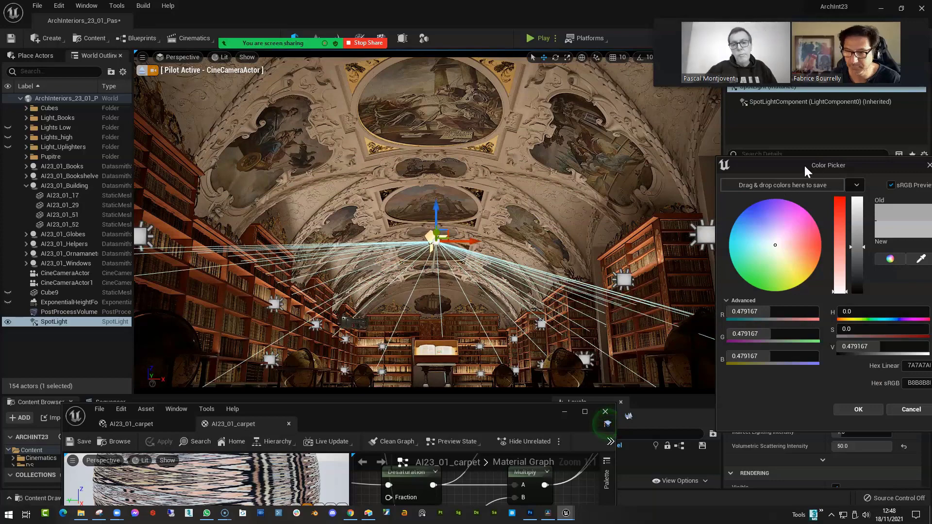
# Step: Accept the bookshelf light colour, then narrow the SpotLight's outer cone angle to about 38.92 and shift it slightly along the hall
pyautogui.click(854, 409)
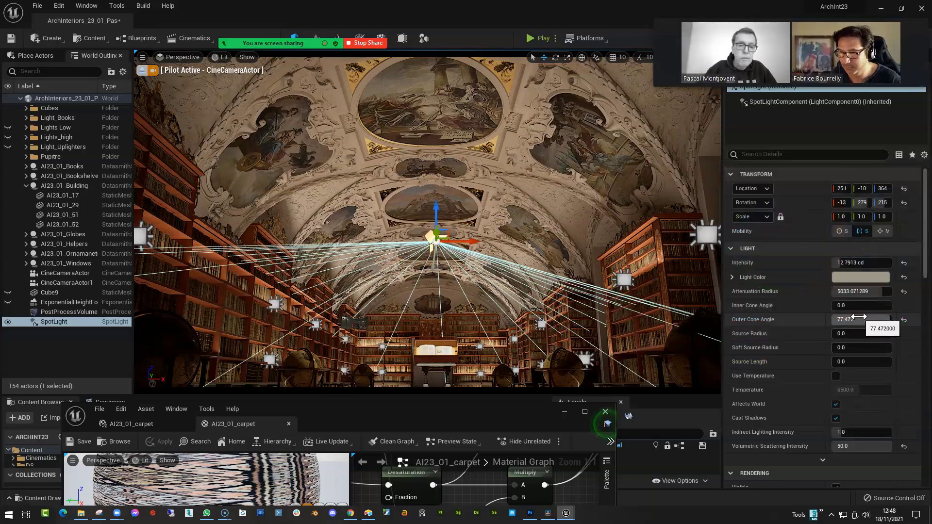
pyautogui.moveTo(861, 320); pyautogui.dragTo(838, 320)
pyautogui.moveTo(436, 233); pyautogui.dragTo(440, 248)
# Step: Darken the SpotLight's light colour to black with value 0.0
pyautogui.click(855, 278)
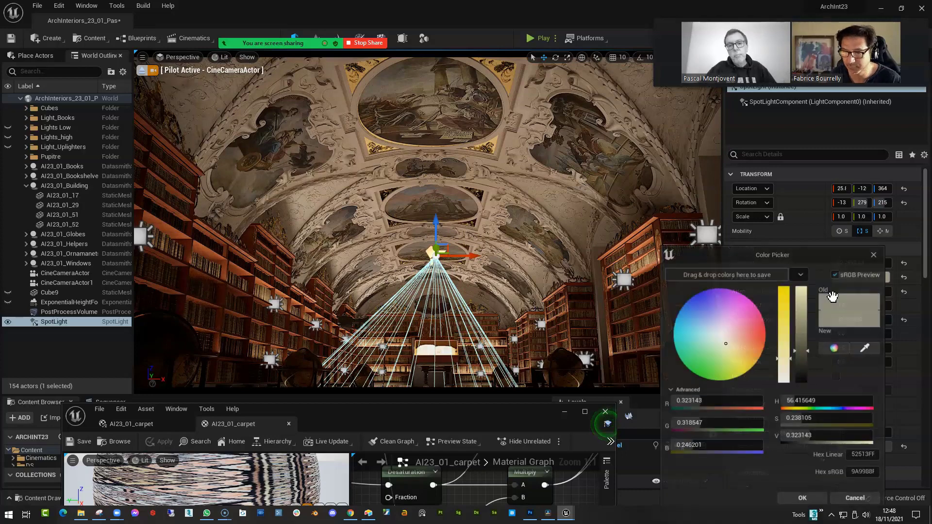
pyautogui.moveTo(804, 354); pyautogui.dragTo(805, 371)
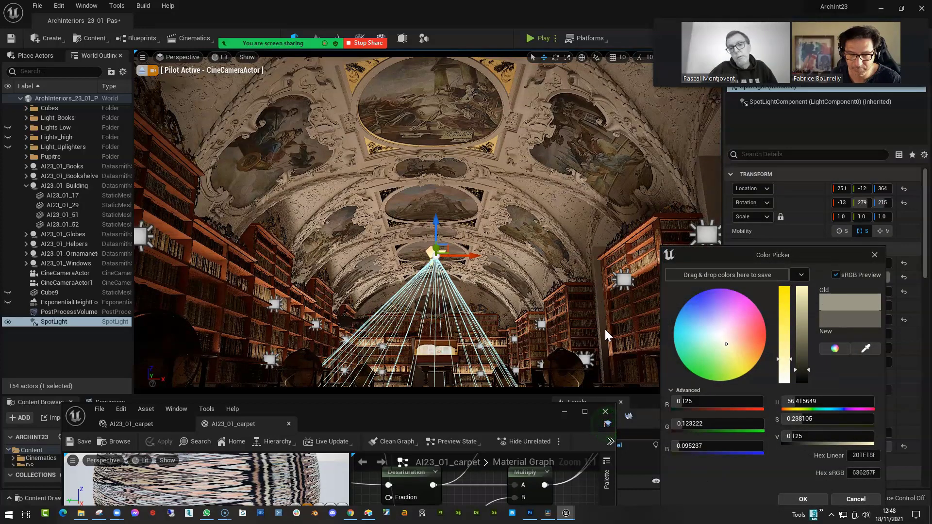
pyautogui.moveTo(803, 372); pyautogui.dragTo(807, 427)
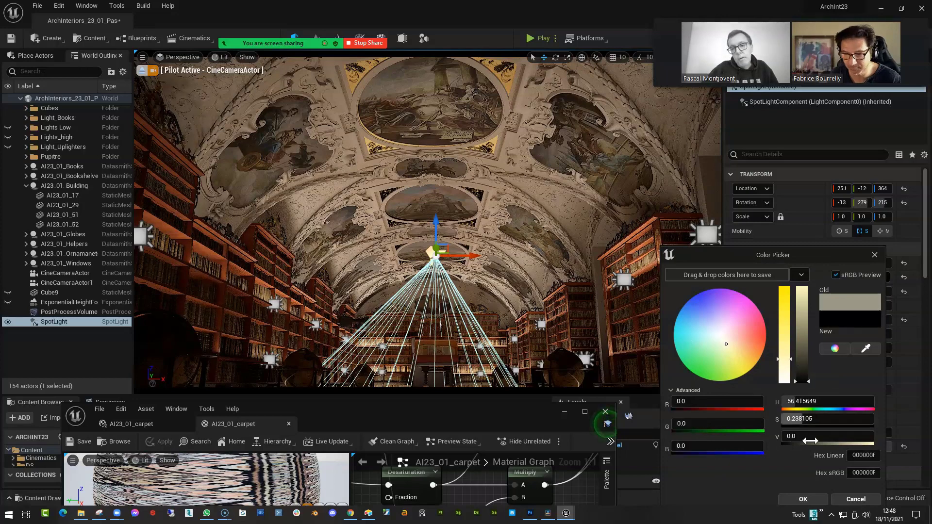
pyautogui.click(803, 499)
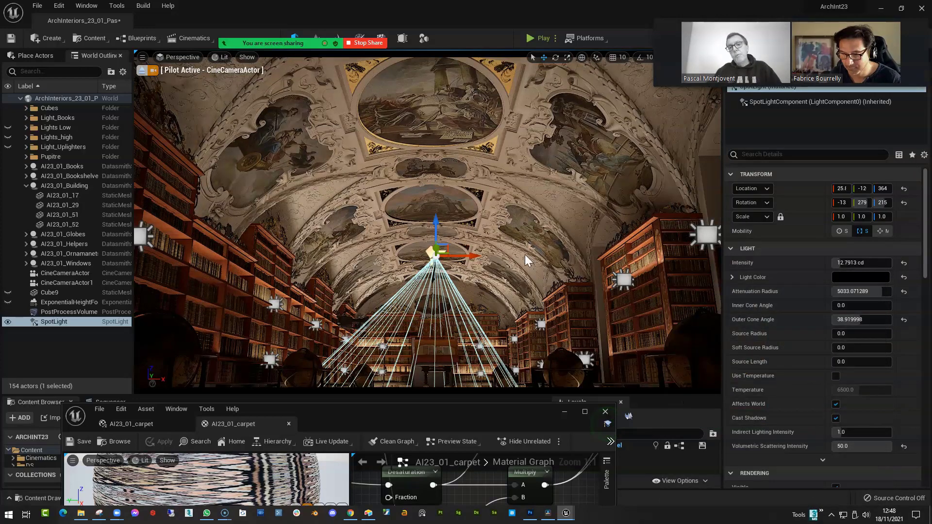
# Step: Raise the SpotLight's light colour from black to a medium grey
pyautogui.click(845, 277)
pyautogui.moveTo(773, 381); pyautogui.dragTo(773, 367)
pyautogui.click(776, 499)
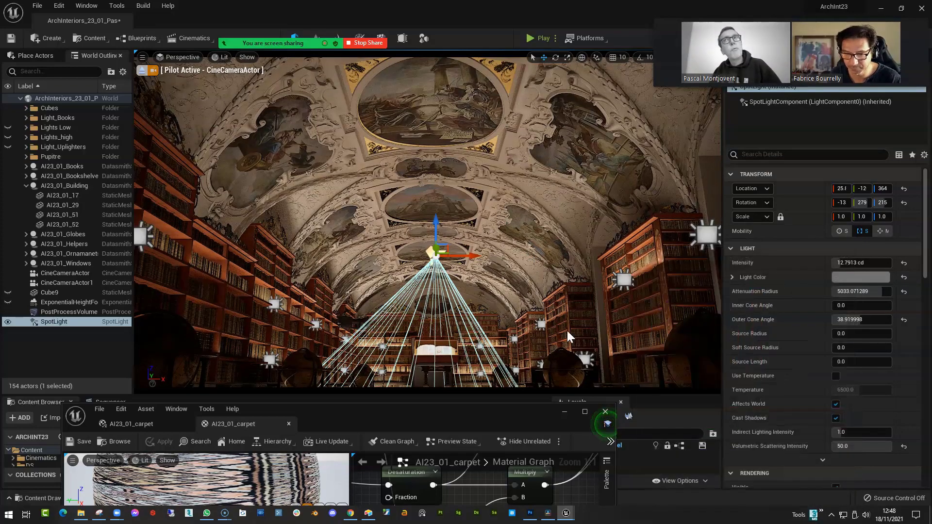
# Step: Turn Game View on and examine the spotlit open book on the lectern up close with nothing selected
pyautogui.moveTo(521, 258); pyautogui.dragTo(513, 280, button='right')
pyautogui.press('w')
pyautogui.press('g')
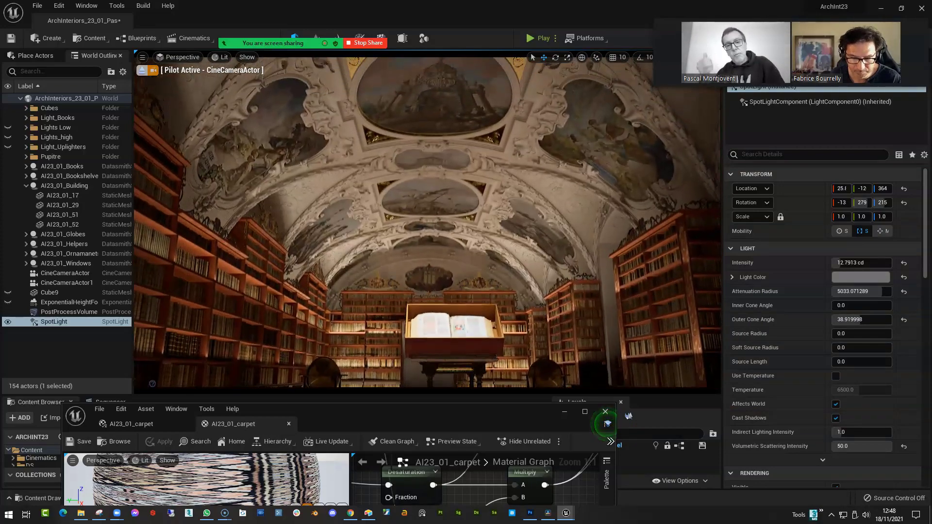
pyautogui.press('Escape')
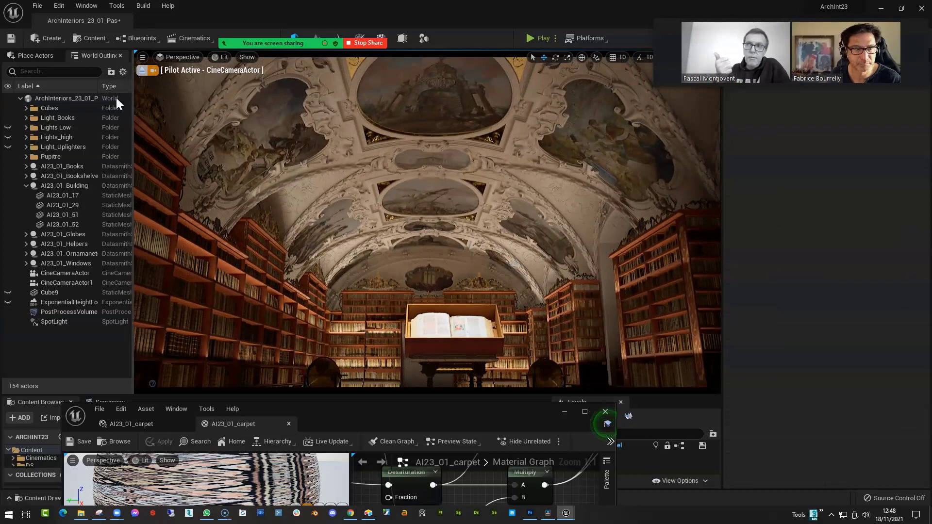
# Step: Set the CineCameraActor's manual focus distance by sampling the open book on the lectern
pyautogui.click(68, 272)
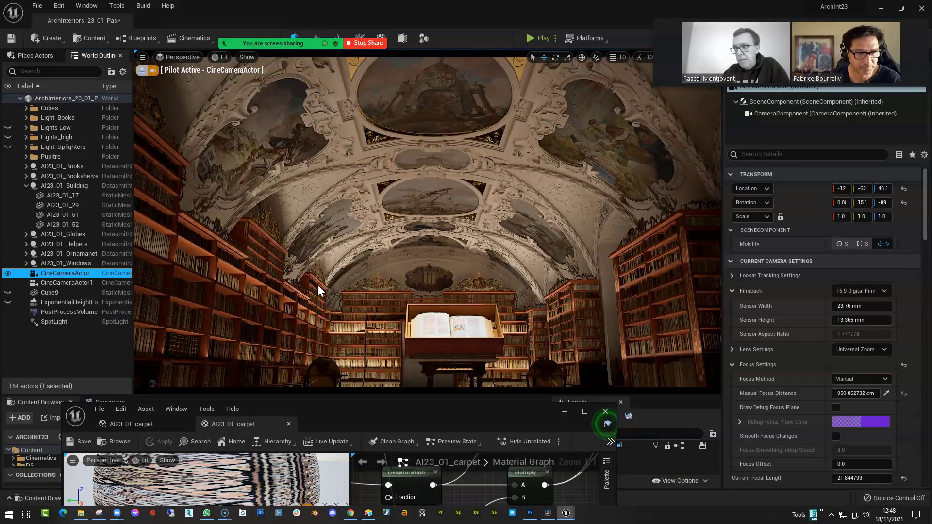
pyautogui.click(886, 393)
pyautogui.click(450, 325)
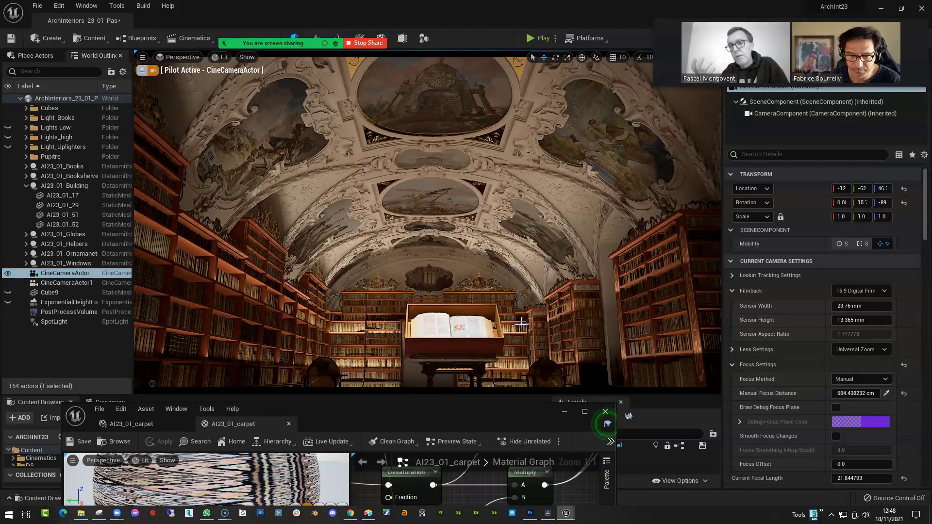
# Step: Set the CineCameraActor's current aperture to about 2.56 and reframe its piloted view slightly, with the lectern a little off-centre
pyautogui.scroll(-3, 907, 436)
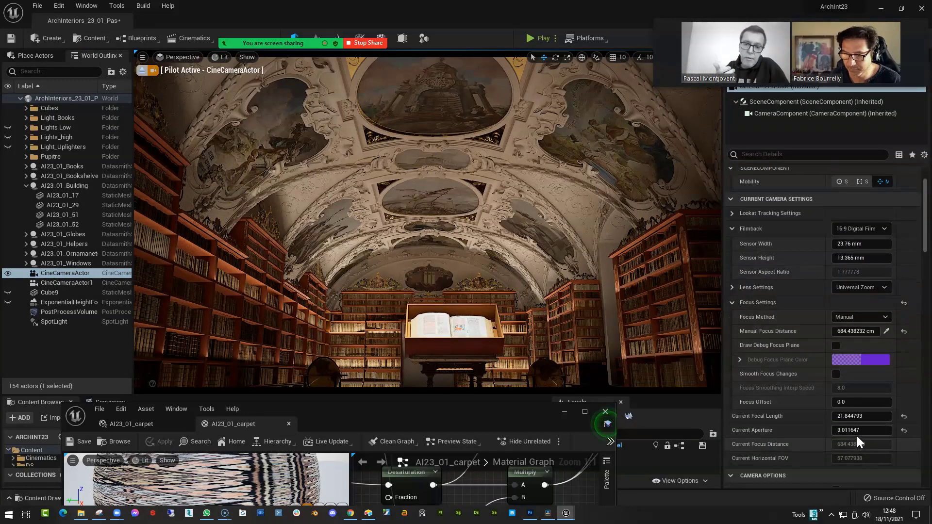
pyautogui.moveTo(859, 431); pyautogui.dragTo(840, 431)
pyautogui.moveTo(558, 311); pyautogui.dragTo(575, 317, button='right')
pyautogui.moveTo(537, 297); pyautogui.dragTo(539, 283, button='middle')
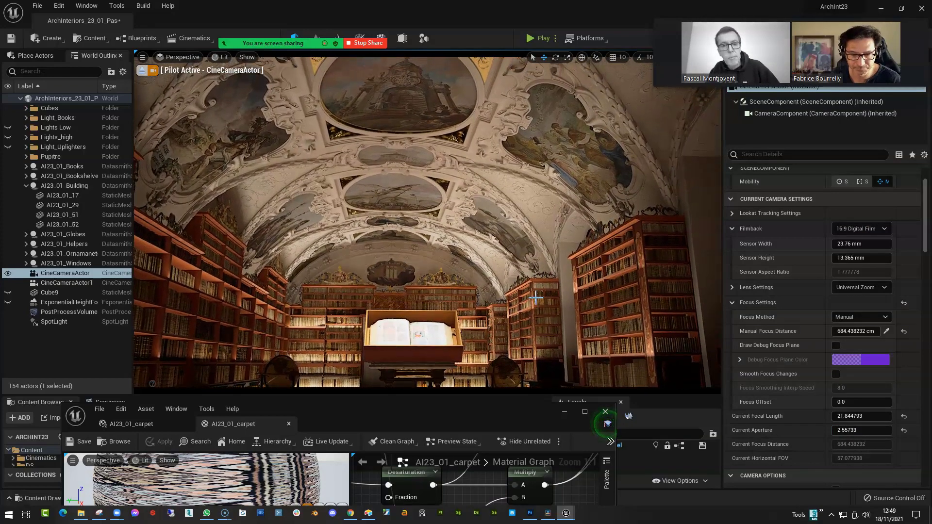
# Step: Hide the Light_Books folder and show it again to compare the hall without and with the bookshelf lights
pyautogui.click(9, 118)
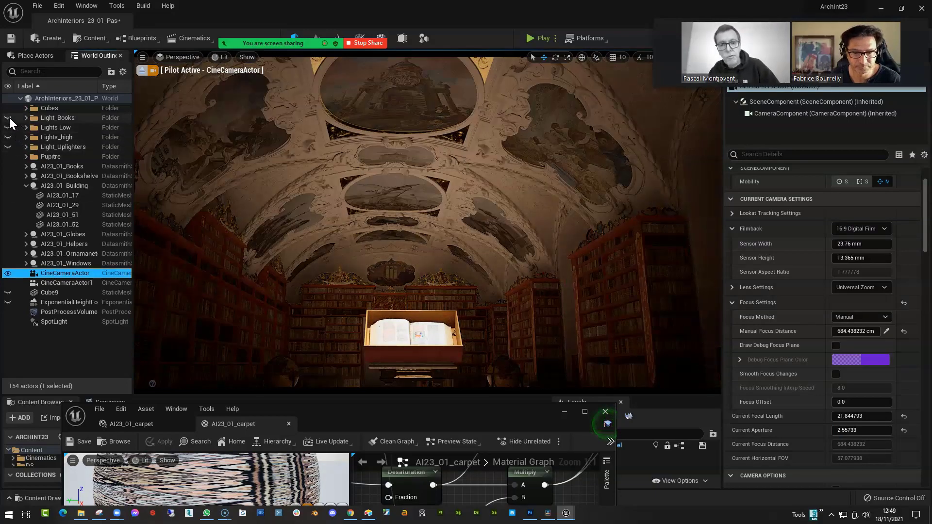
pyautogui.click(9, 118)
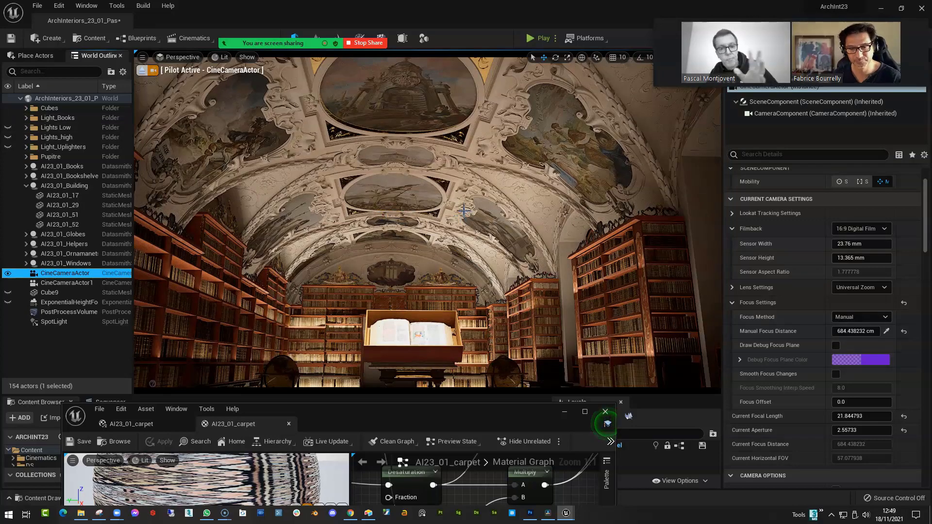
# Step: Tint the SpotLight's light colour a muted blue with hue about 240, saturation 0.36 and value 0.165, and close the carpet material editor
pyautogui.click(42, 321)
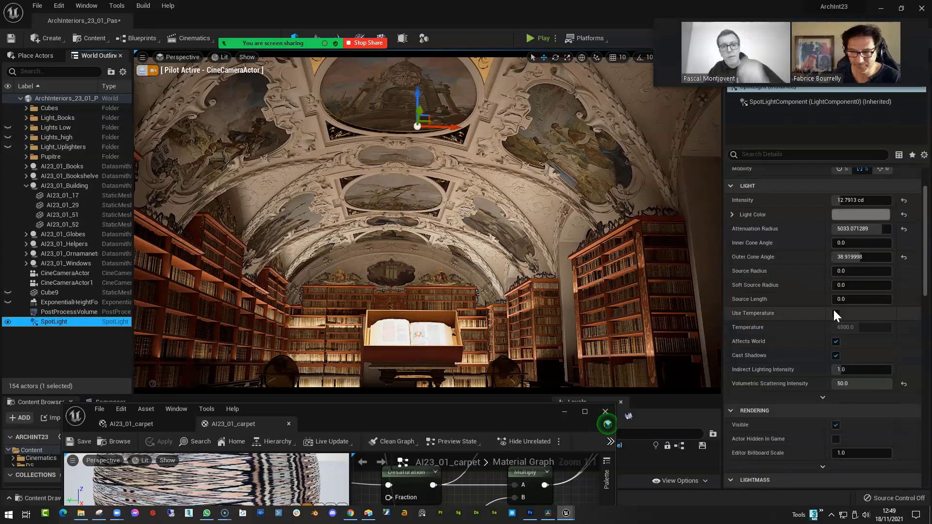
pyautogui.click(872, 216)
pyautogui.moveTo(731, 305); pyautogui.dragTo(710, 293)
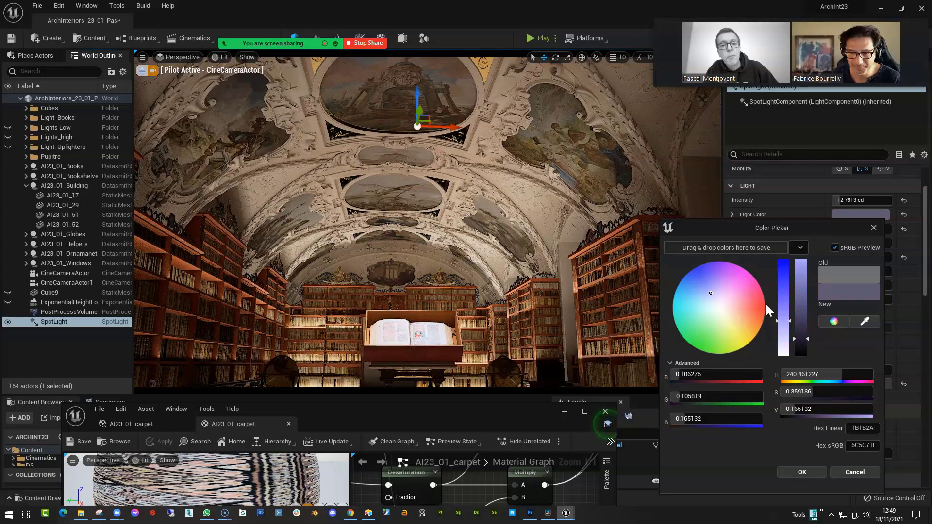
pyautogui.moveTo(776, 227); pyautogui.dragTo(768, 192)
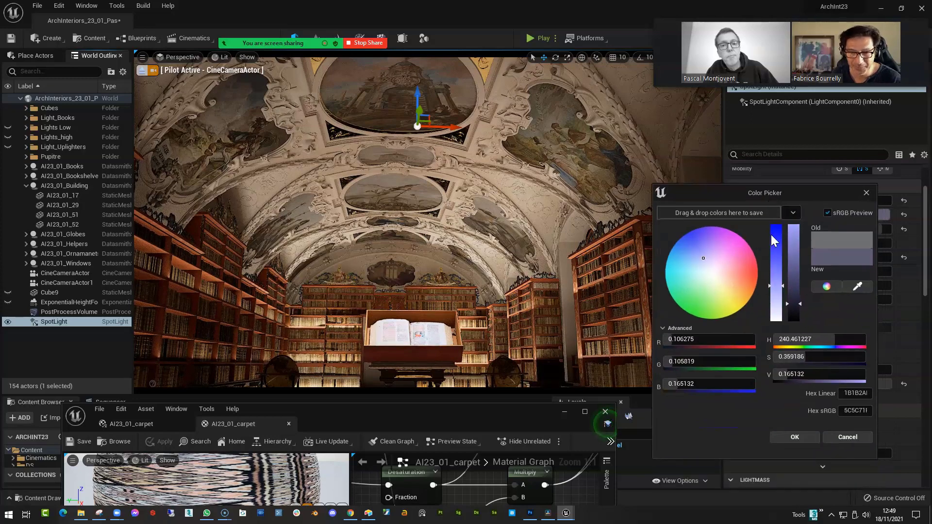
pyautogui.click(801, 437)
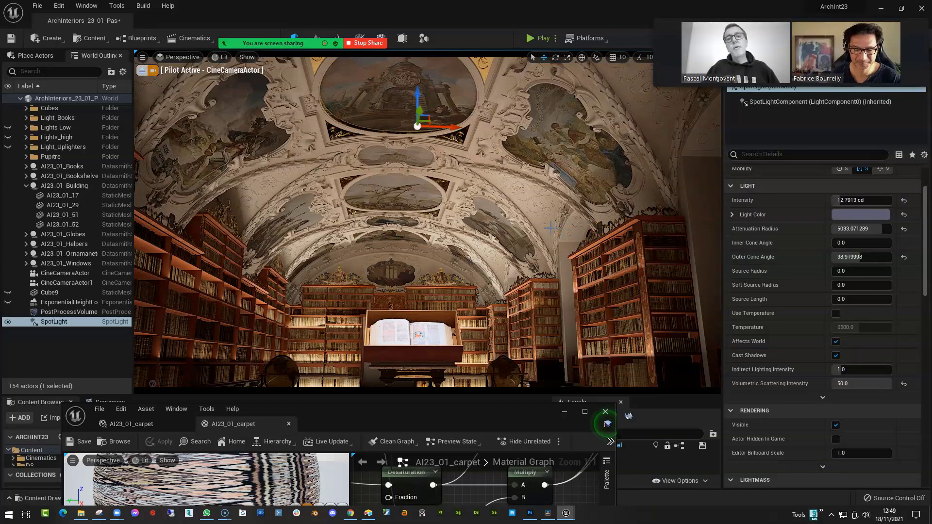
pyautogui.click(606, 412)
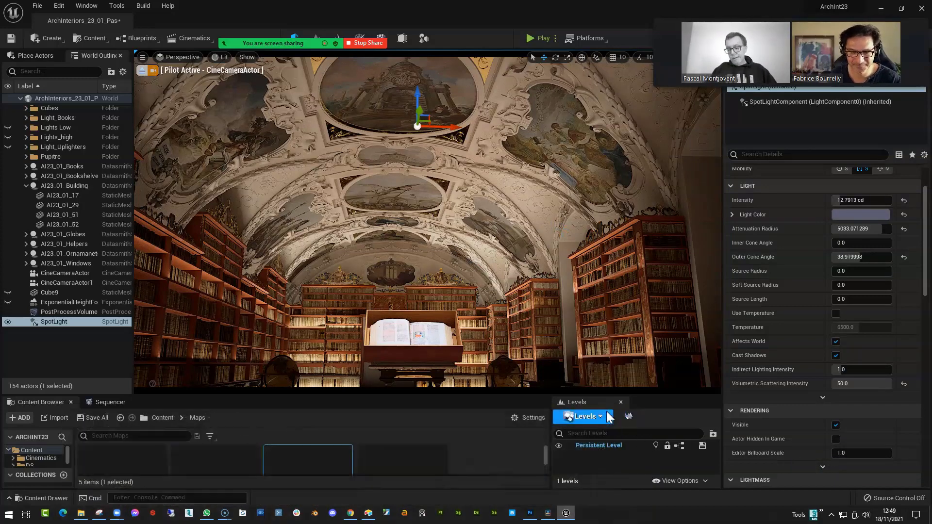